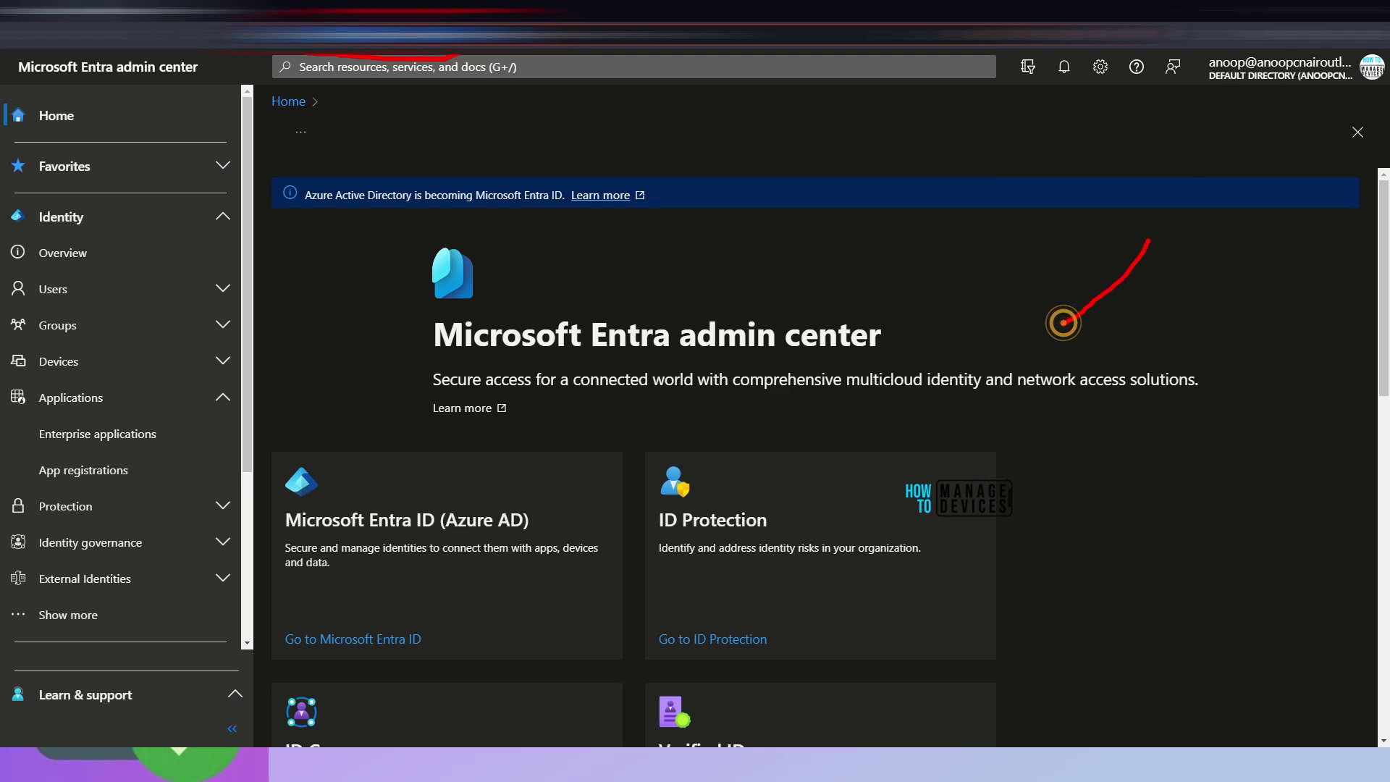
{"action": "left_click_drag", "start_coordinate": [1323, 107], "coordinate": [1236, 114]}
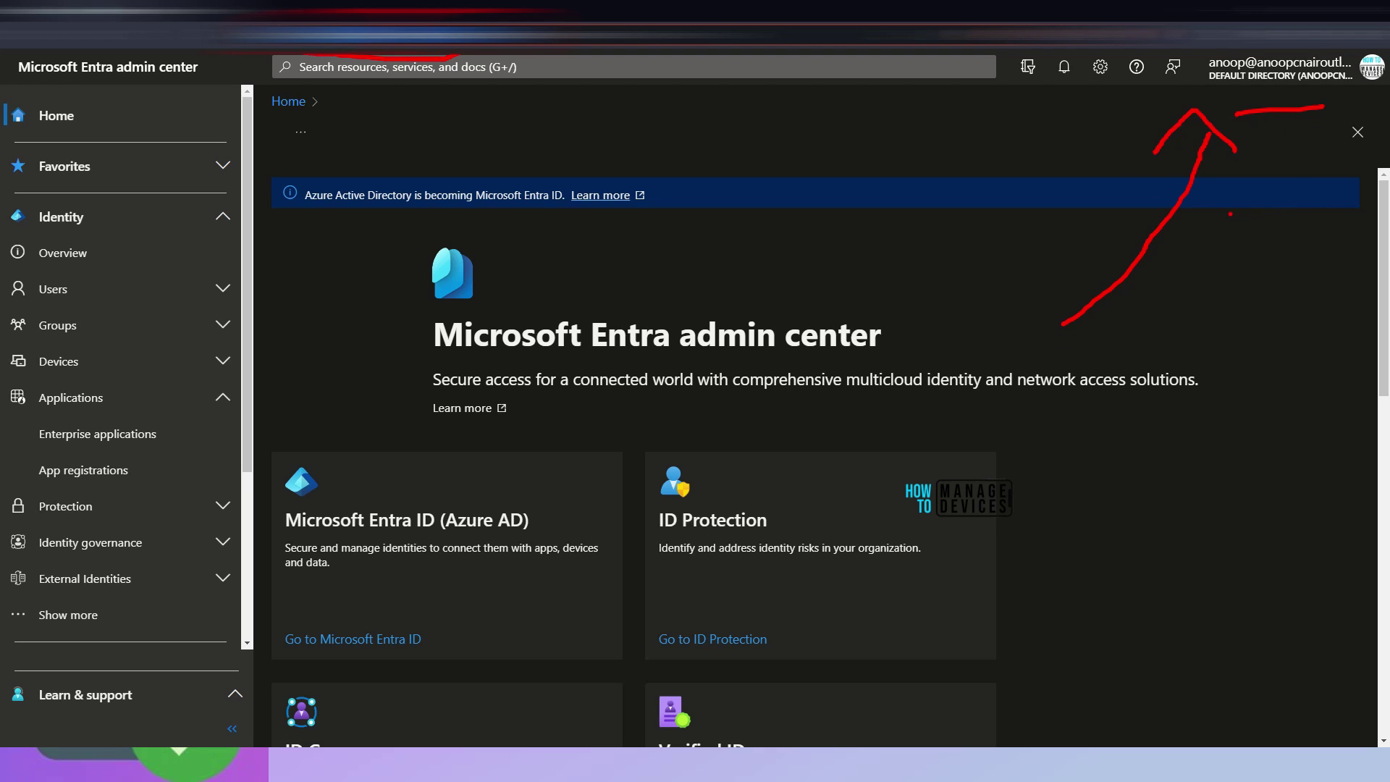
{"action": "left_click_drag", "start_coordinate": [918, 139], "coordinate": [901, 173]}
{"action": "mouse_move", "coordinate": [928, 172]}
{"action": "left_mouse_down"}
{"action": "mouse_move", "coordinate": [940, 145]}
{"action": "mouse_move", "coordinate": [957, 181]}
{"action": "mouse_move", "coordinate": [919, 190]}
{"action": "left_mouse_up"}
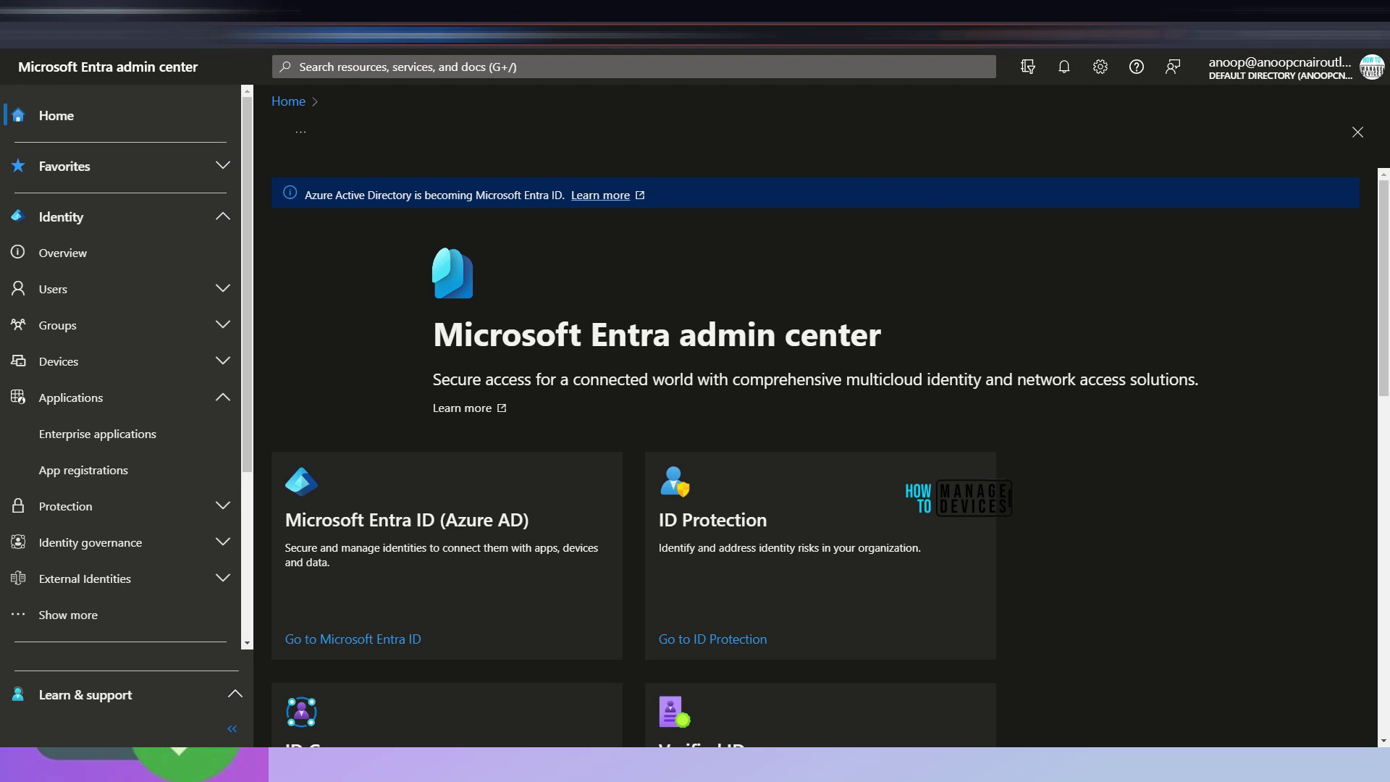
{"action": "mouse_move", "coordinate": [522, 233]}
{"action": "left_mouse_down"}
{"action": "mouse_move", "coordinate": [372, 225]}
{"action": "mouse_move", "coordinate": [420, 186]}
{"action": "left_mouse_up"}
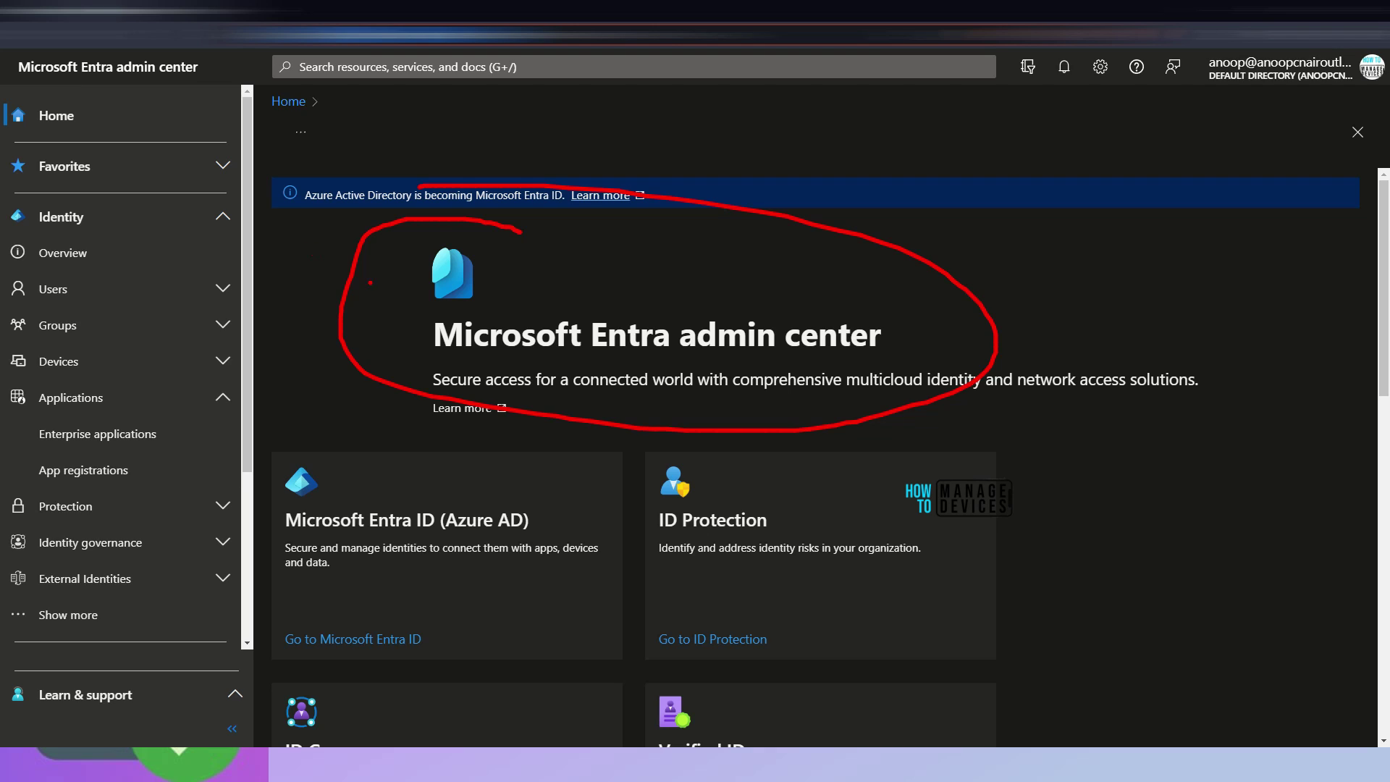
{"action": "left_click_drag", "start_coordinate": [437, 362], "coordinate": [649, 368]}
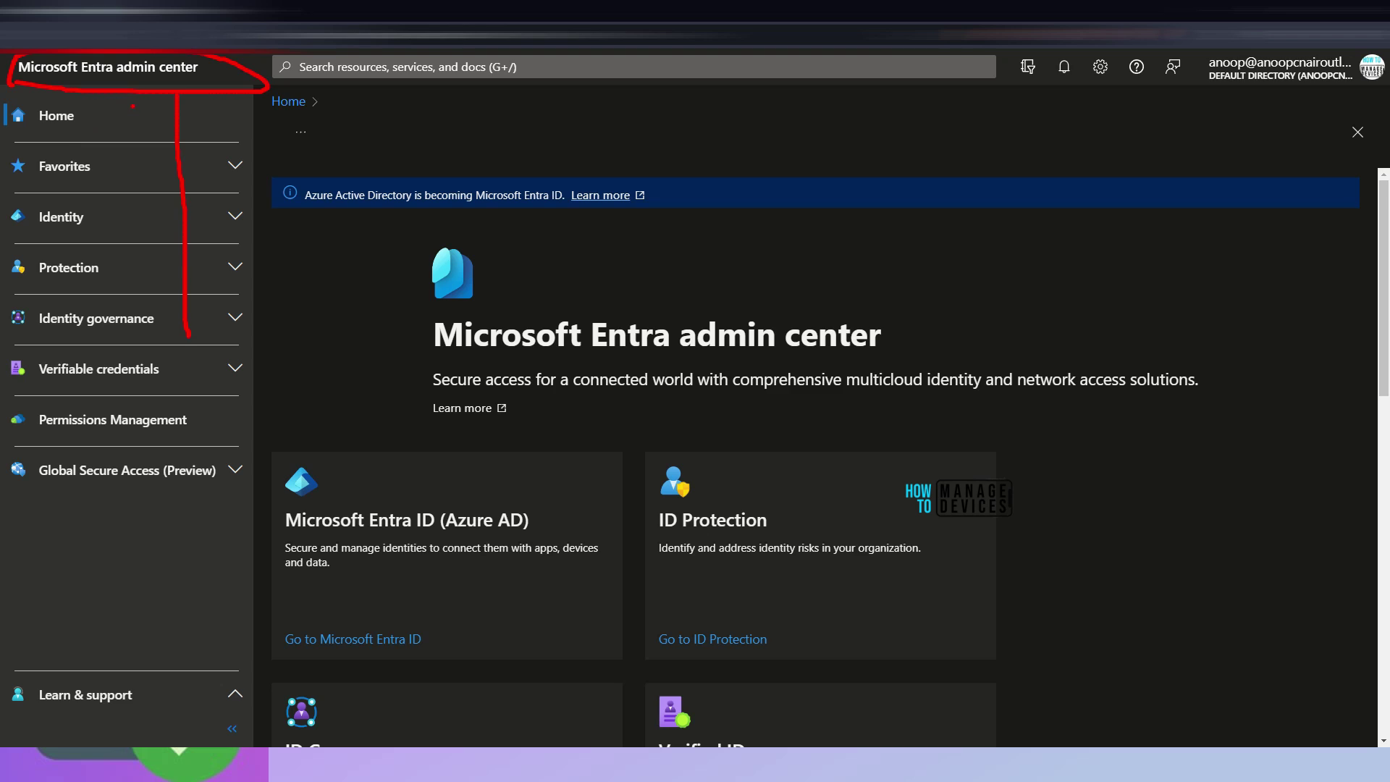
Review the navigation sections from Home through Global Secure Access (Preview), plus the Learn & support section
{"action": "left_click_drag", "start_coordinate": [36, 126], "coordinate": [94, 128]}
{"action": "left_click_drag", "start_coordinate": [31, 182], "coordinate": [94, 181]}
{"action": "left_click_drag", "start_coordinate": [41, 233], "coordinate": [102, 233]}
{"action": "left_click_drag", "start_coordinate": [29, 283], "coordinate": [131, 291]}
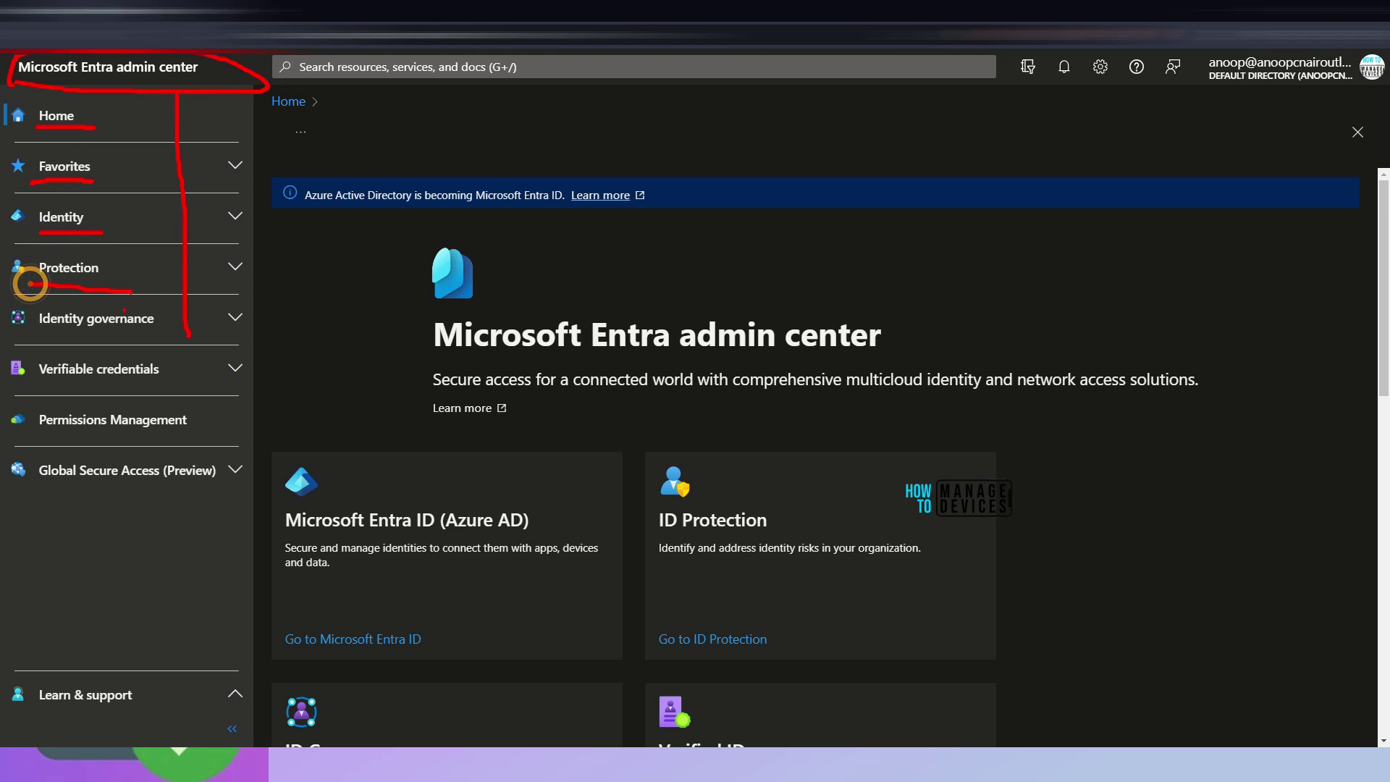
{"action": "left_click_drag", "start_coordinate": [40, 333], "coordinate": [177, 341]}
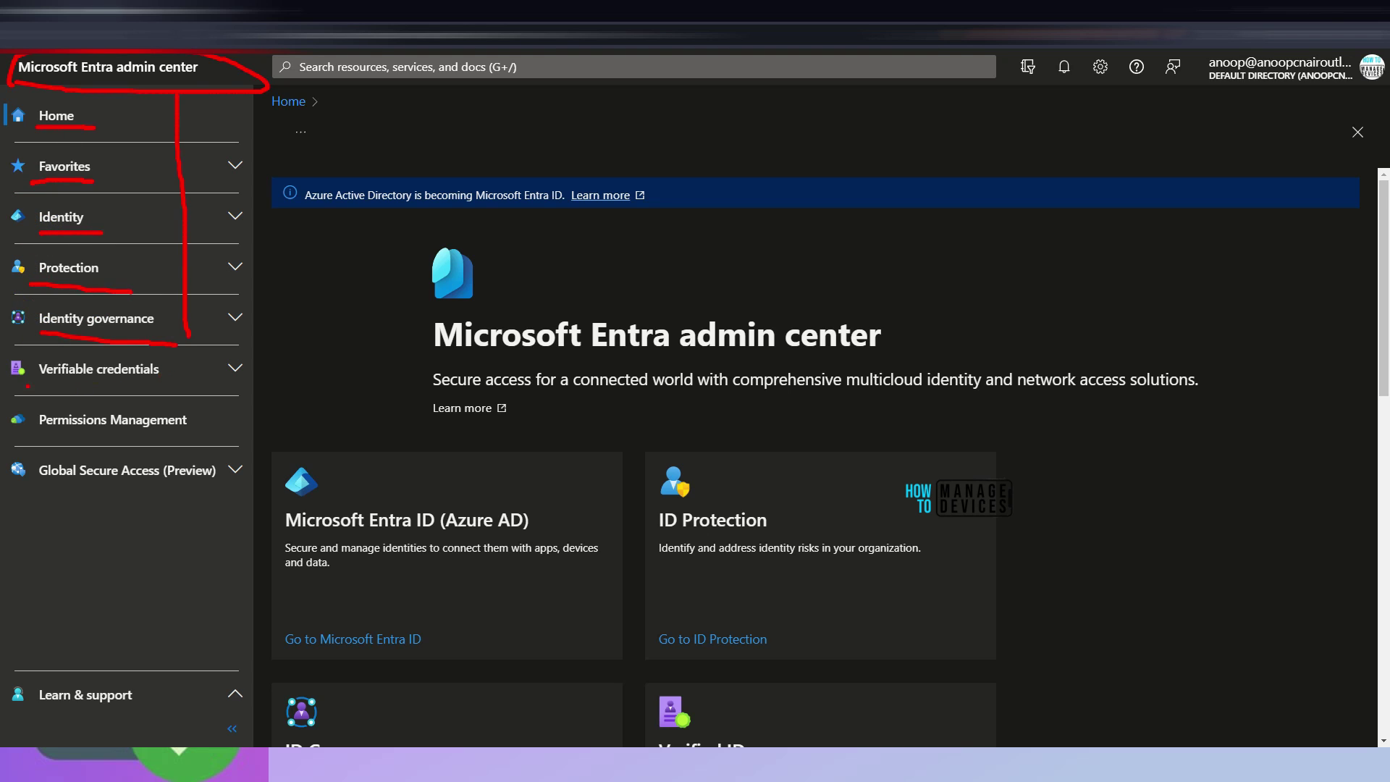
{"action": "left_click_drag", "start_coordinate": [28, 385], "coordinate": [169, 391]}
{"action": "left_click_drag", "start_coordinate": [22, 437], "coordinate": [177, 443]}
{"action": "left_click_drag", "start_coordinate": [26, 493], "coordinate": [218, 498]}
{"action": "mouse_move", "coordinate": [122, 523]}
{"action": "left_mouse_down"}
{"action": "mouse_move", "coordinate": [105, 623]}
{"action": "mouse_move", "coordinate": [123, 641]}
{"action": "mouse_move", "coordinate": [159, 617]}
{"action": "left_mouse_up"}
{"action": "mouse_move", "coordinate": [1, 728]}
{"action": "left_mouse_down"}
{"action": "mouse_move", "coordinate": [181, 680]}
{"action": "mouse_move", "coordinate": [25, 693]}
{"action": "left_mouse_up"}
{"action": "mouse_move", "coordinate": [236, 566]}
{"action": "left_mouse_down"}
{"action": "mouse_move", "coordinate": [217, 678]}
{"action": "mouse_move", "coordinate": [257, 635]}
{"action": "left_mouse_up"}
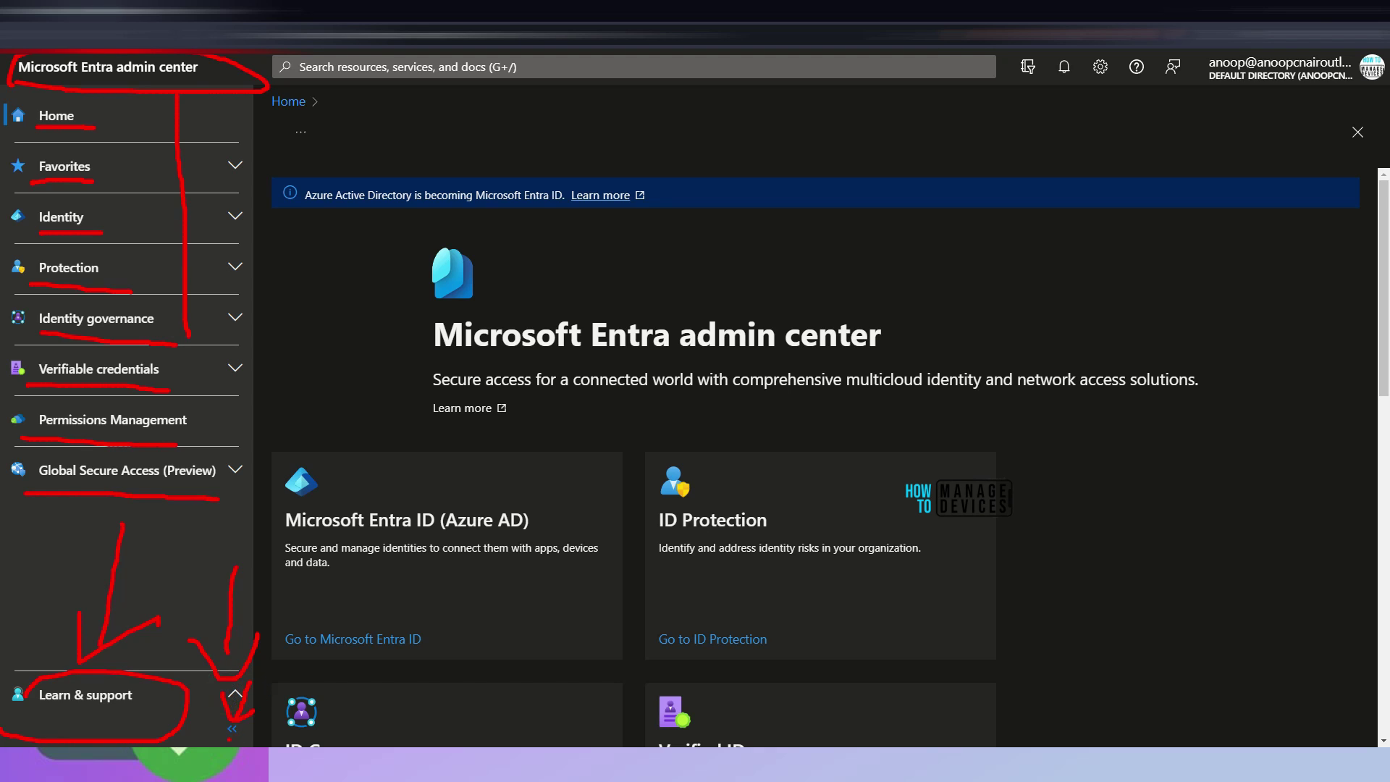
Collapse the navigation menu to icons, re-expand it to compare both views, and leave it collapsed
{"action": "left_click", "coordinate": [232, 728]}
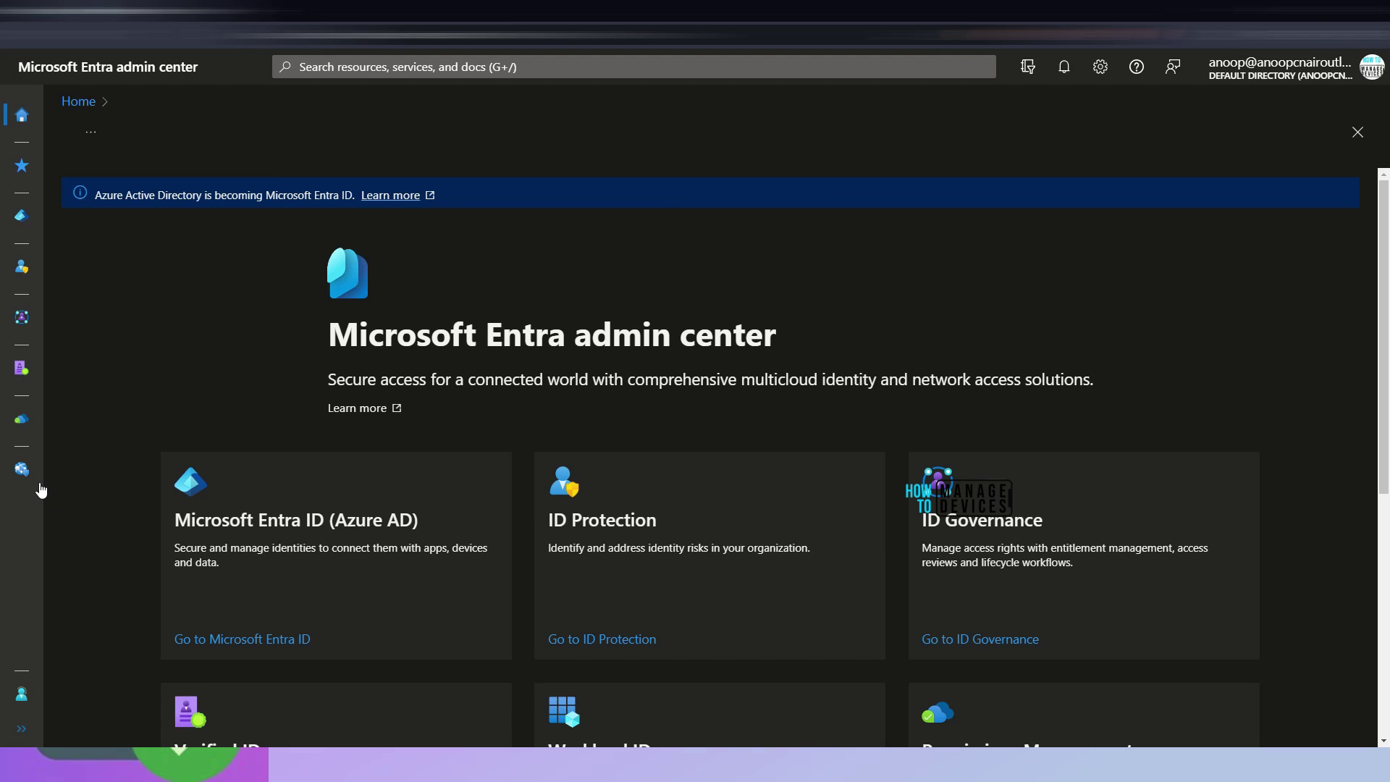
{"action": "mouse_move", "coordinate": [47, 458]}
{"action": "left_mouse_down"}
{"action": "mouse_move", "coordinate": [88, 436]}
{"action": "mouse_move", "coordinate": [61, 352]}
{"action": "mouse_move", "coordinate": [97, 230]}
{"action": "mouse_move", "coordinate": [96, 163]}
{"action": "left_mouse_up"}
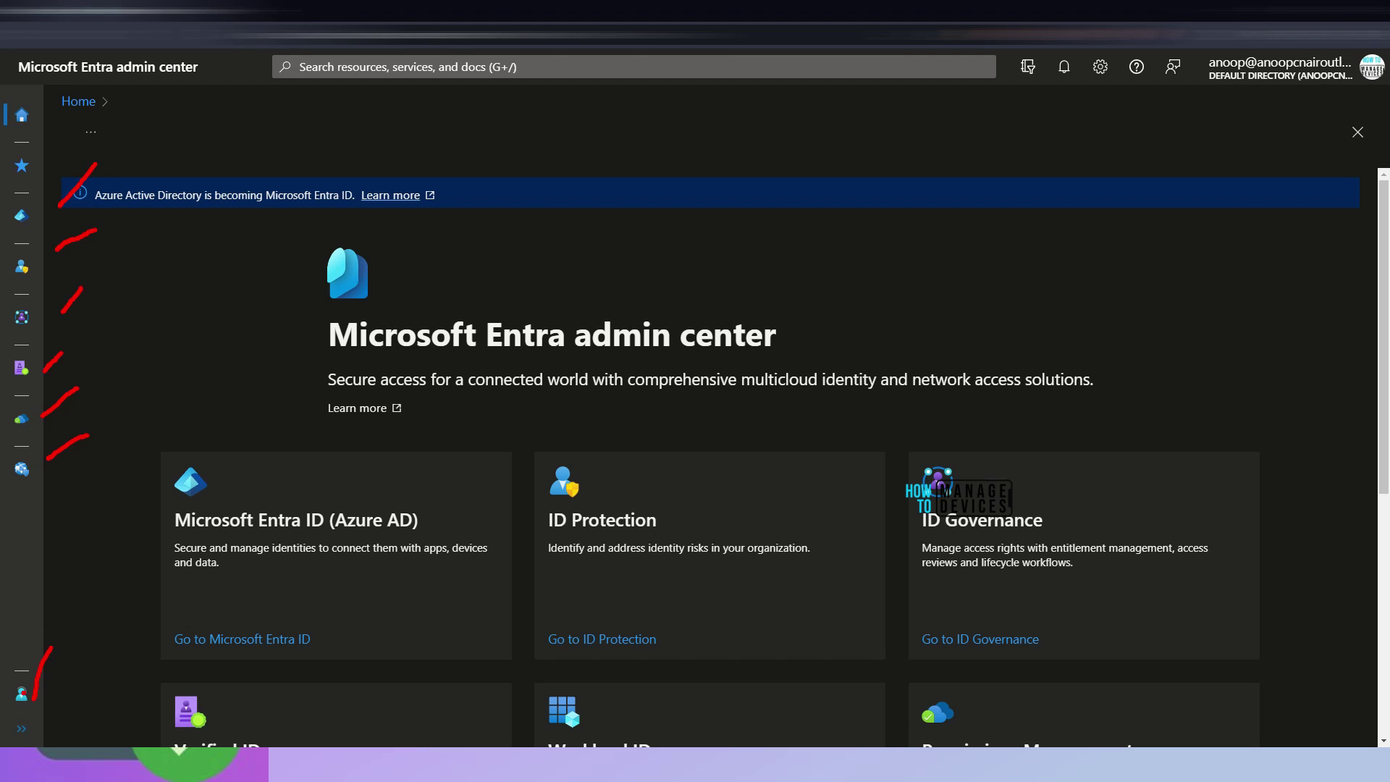
{"action": "left_click", "coordinate": [21, 727]}
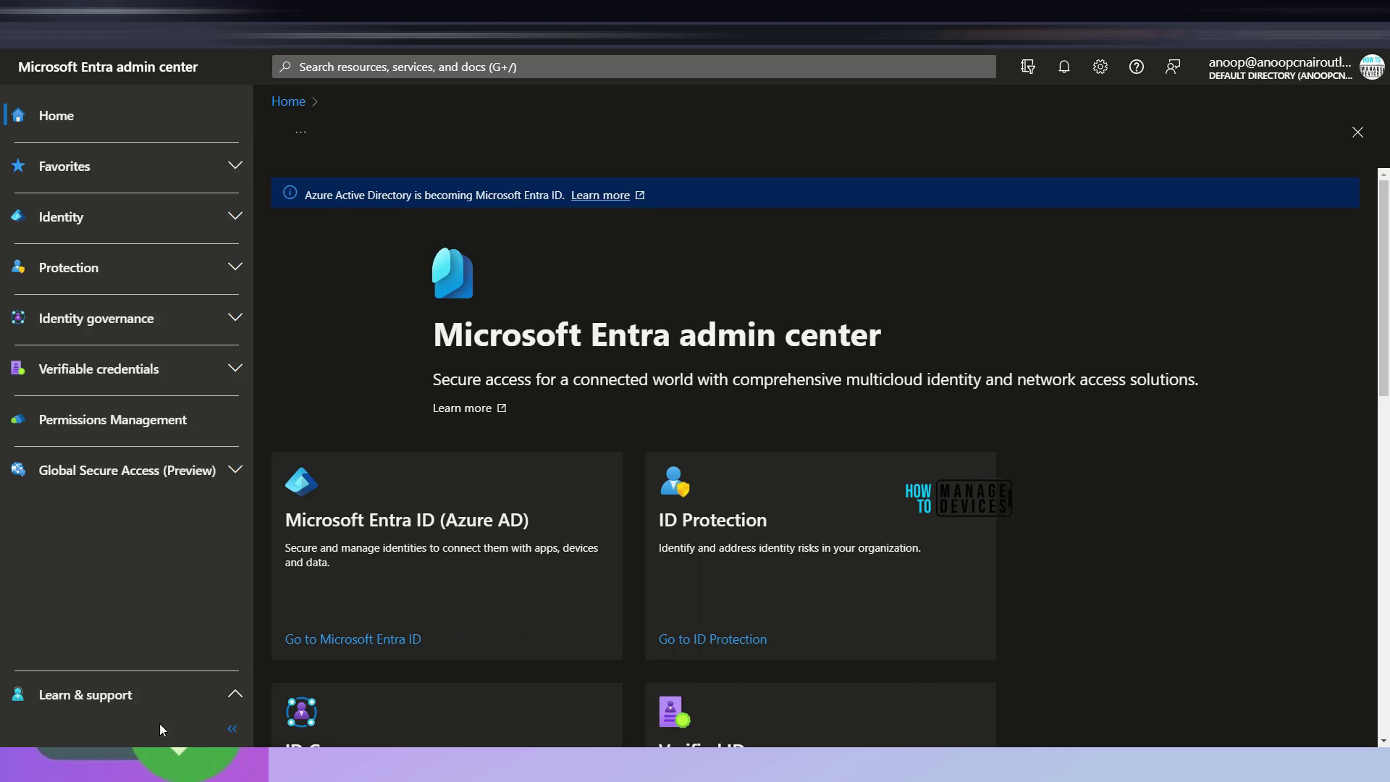
{"action": "left_click", "coordinate": [159, 723]}
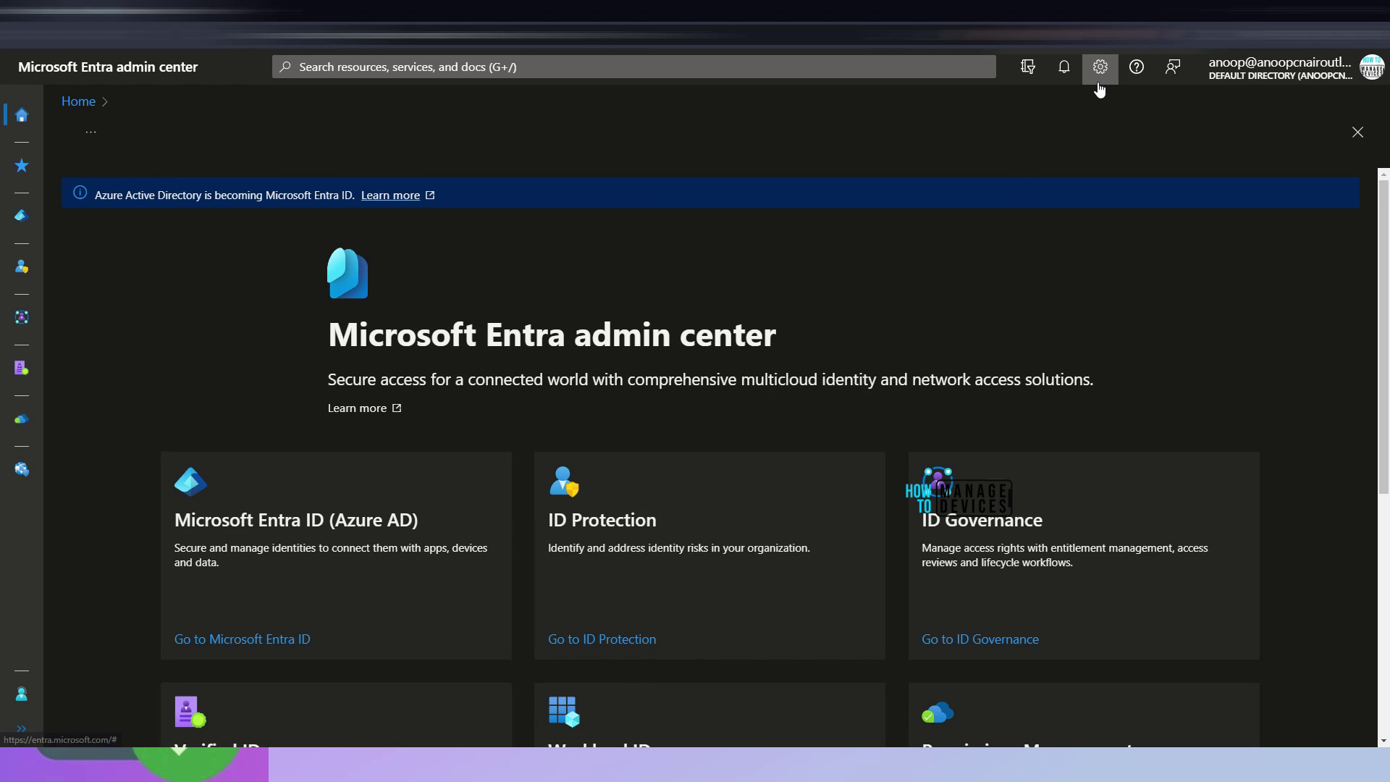
Open the portal settings and go to the Appearance + startup views page
{"action": "key", "text": "ctrl+2"}
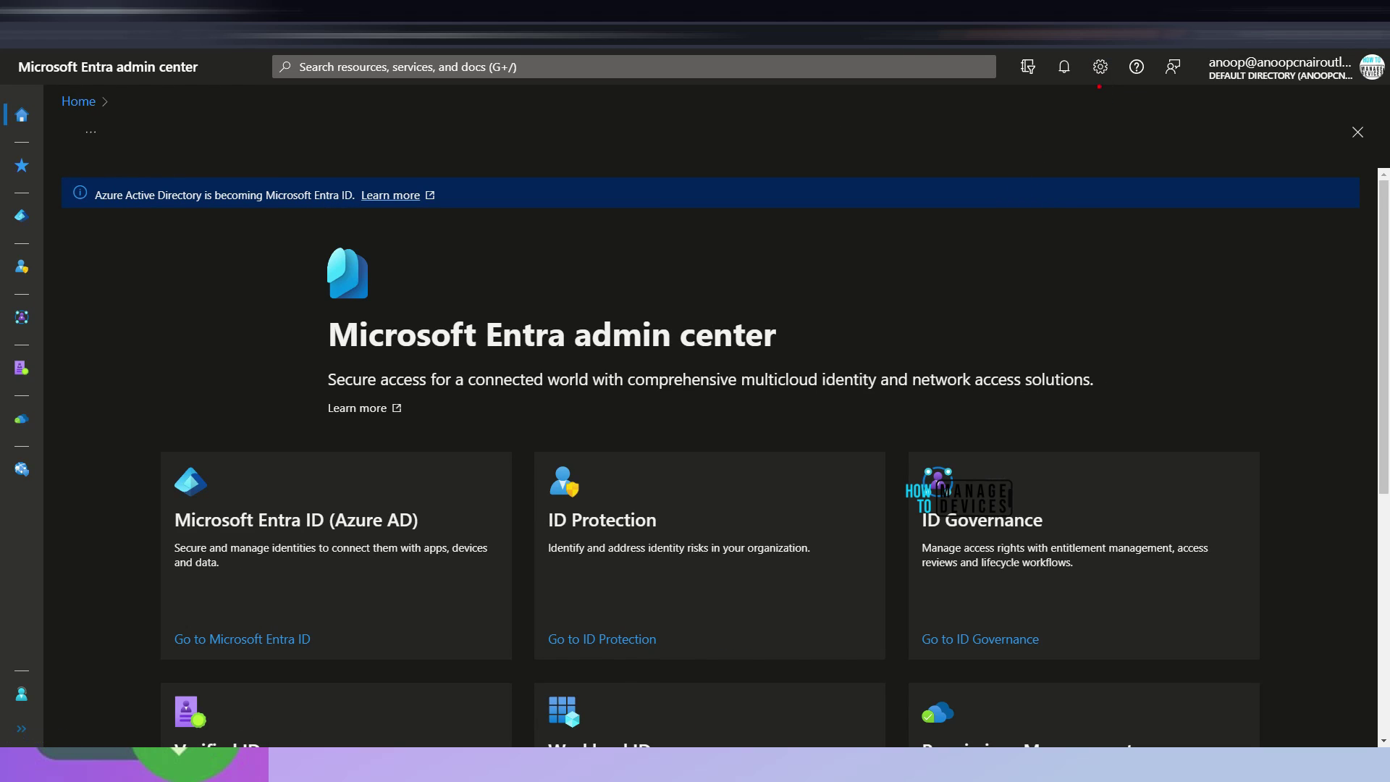
{"action": "mouse_move", "coordinate": [1092, 55]}
{"action": "left_mouse_down"}
{"action": "mouse_move", "coordinate": [1129, 202]}
{"action": "mouse_move", "coordinate": [1180, 55]}
{"action": "left_mouse_up"}
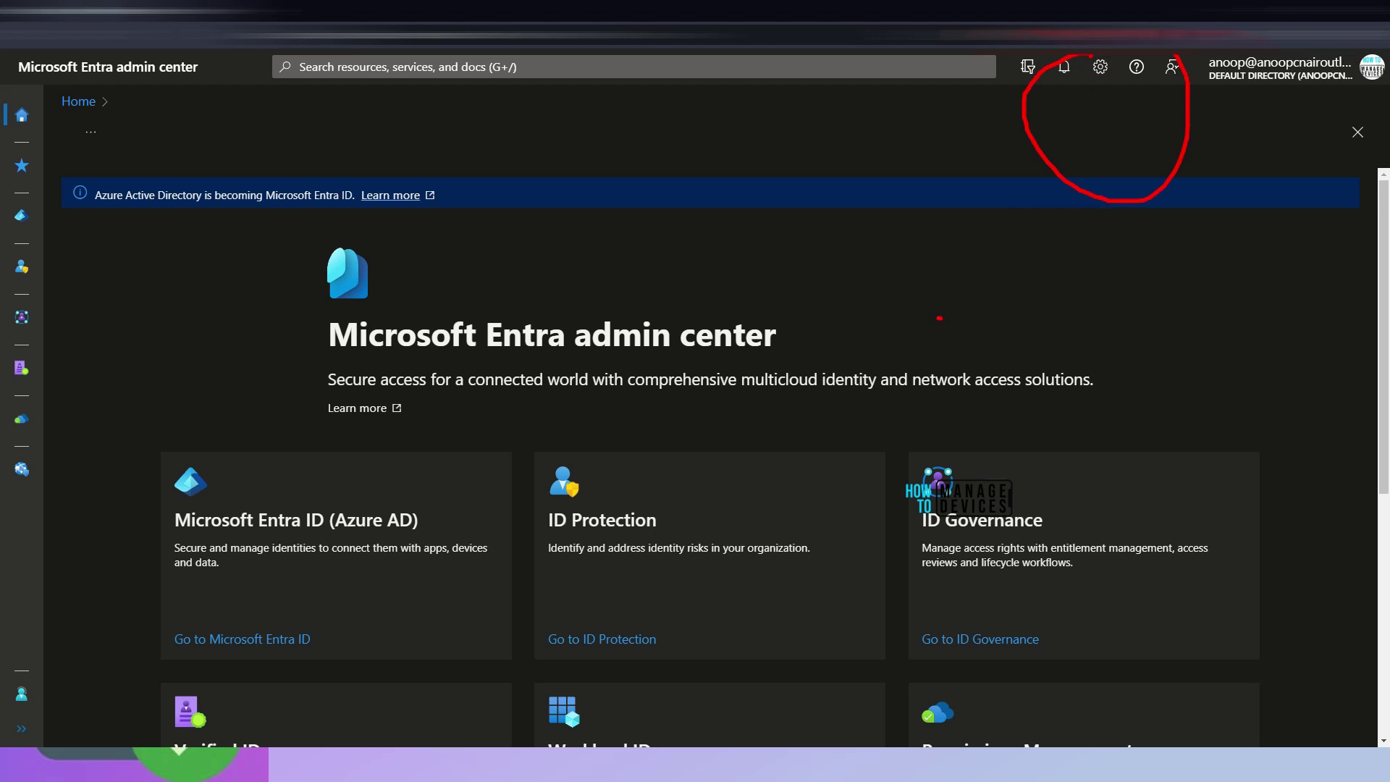
{"action": "mouse_move", "coordinate": [939, 318]}
{"action": "left_mouse_down"}
{"action": "mouse_move", "coordinate": [1070, 118]}
{"action": "mouse_move", "coordinate": [1068, 177]}
{"action": "left_mouse_up"}
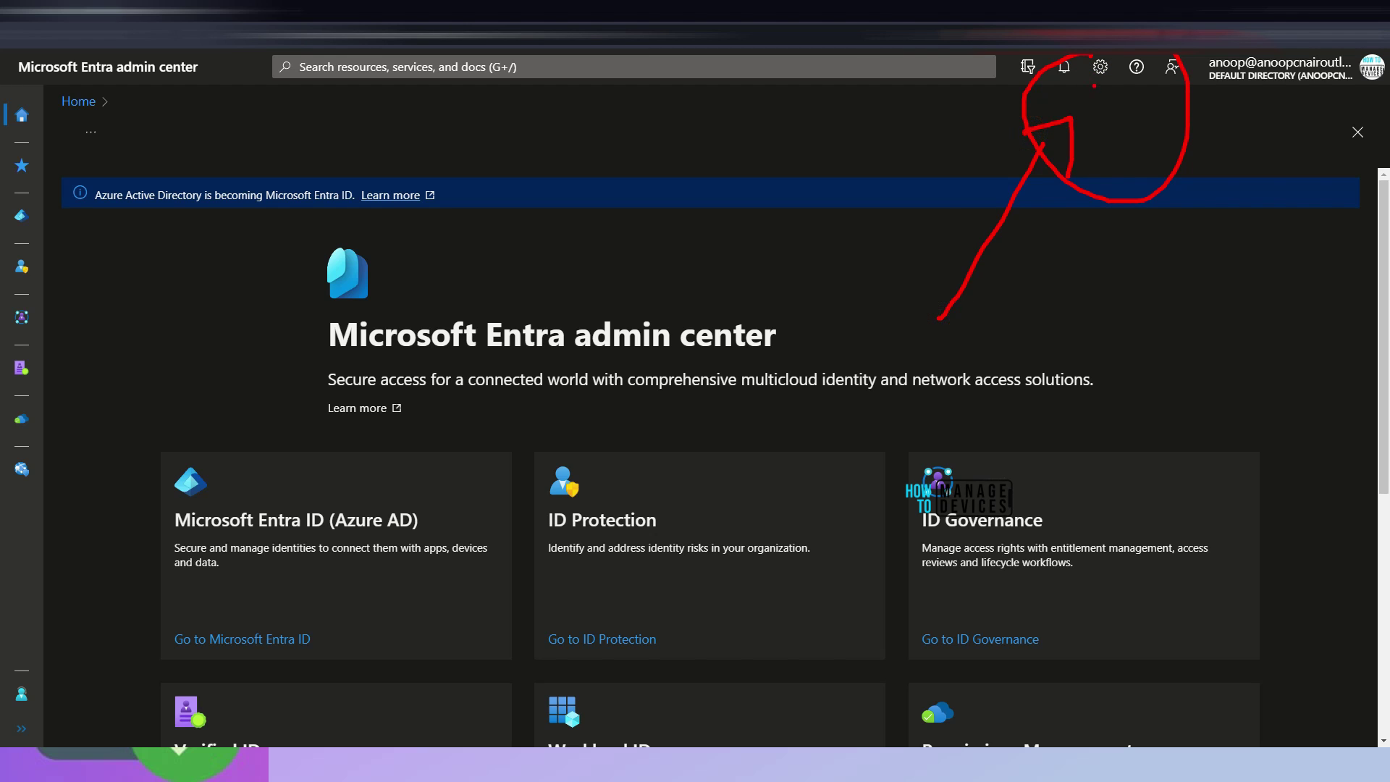
{"action": "left_click_drag", "start_coordinate": [1094, 89], "coordinate": [1115, 90]}
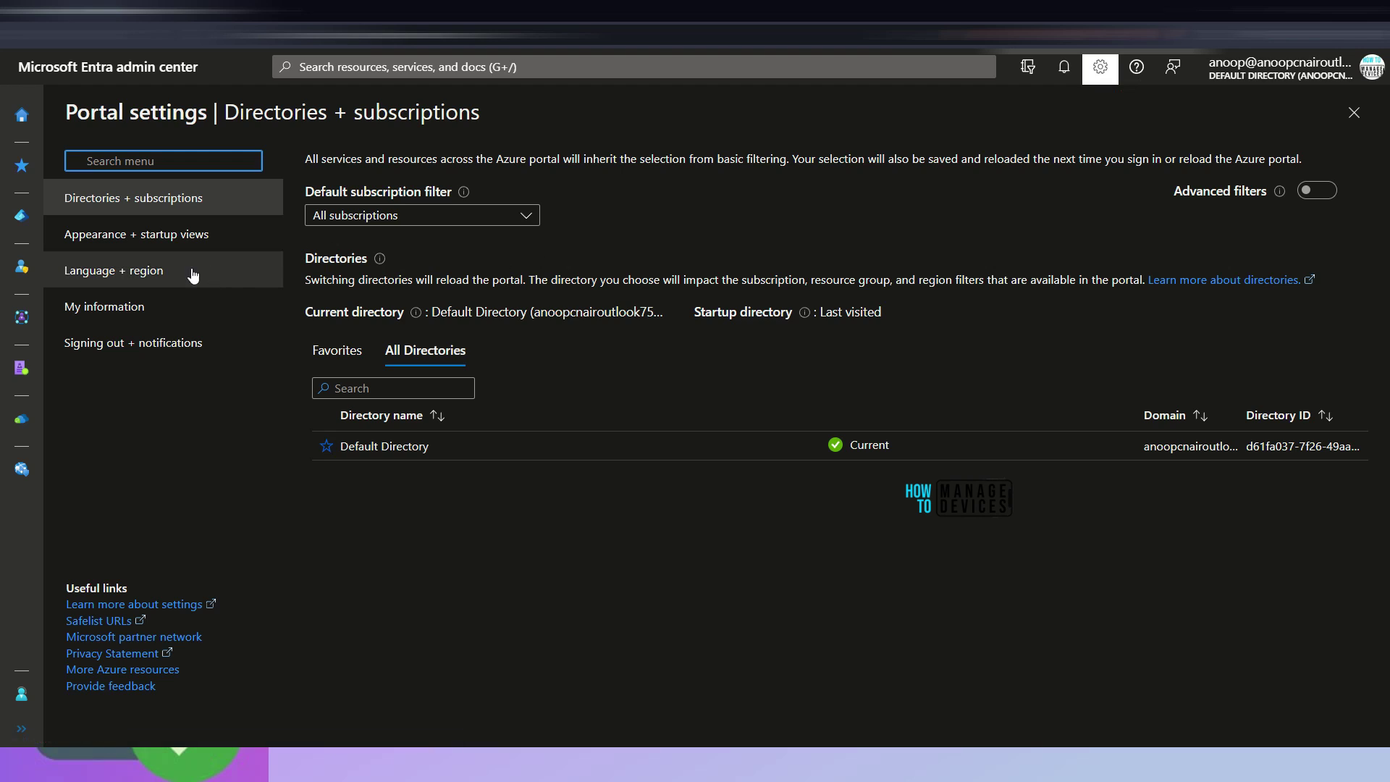
{"action": "left_click_drag", "start_coordinate": [1106, 90], "coordinate": [495, 128]}
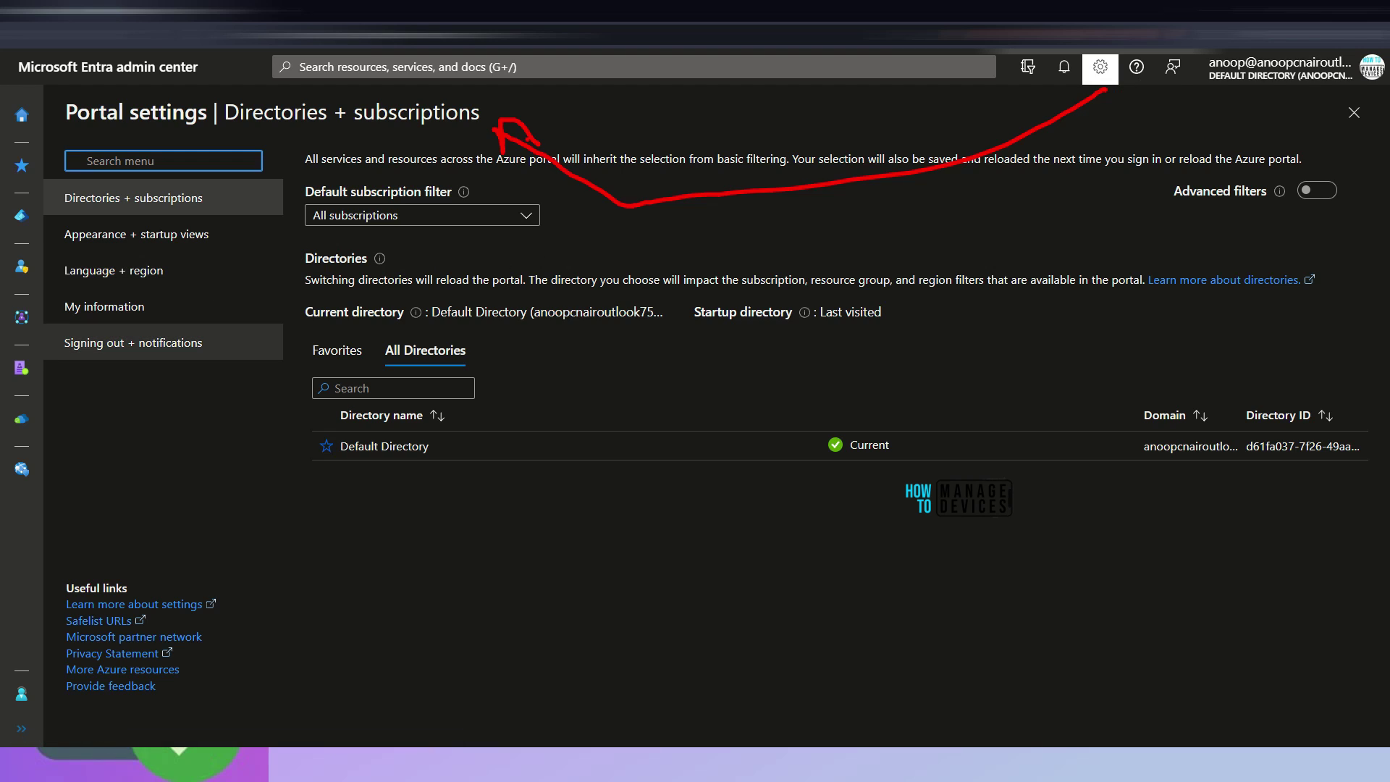
{"action": "left_click_drag", "start_coordinate": [141, 136], "coordinate": [499, 131]}
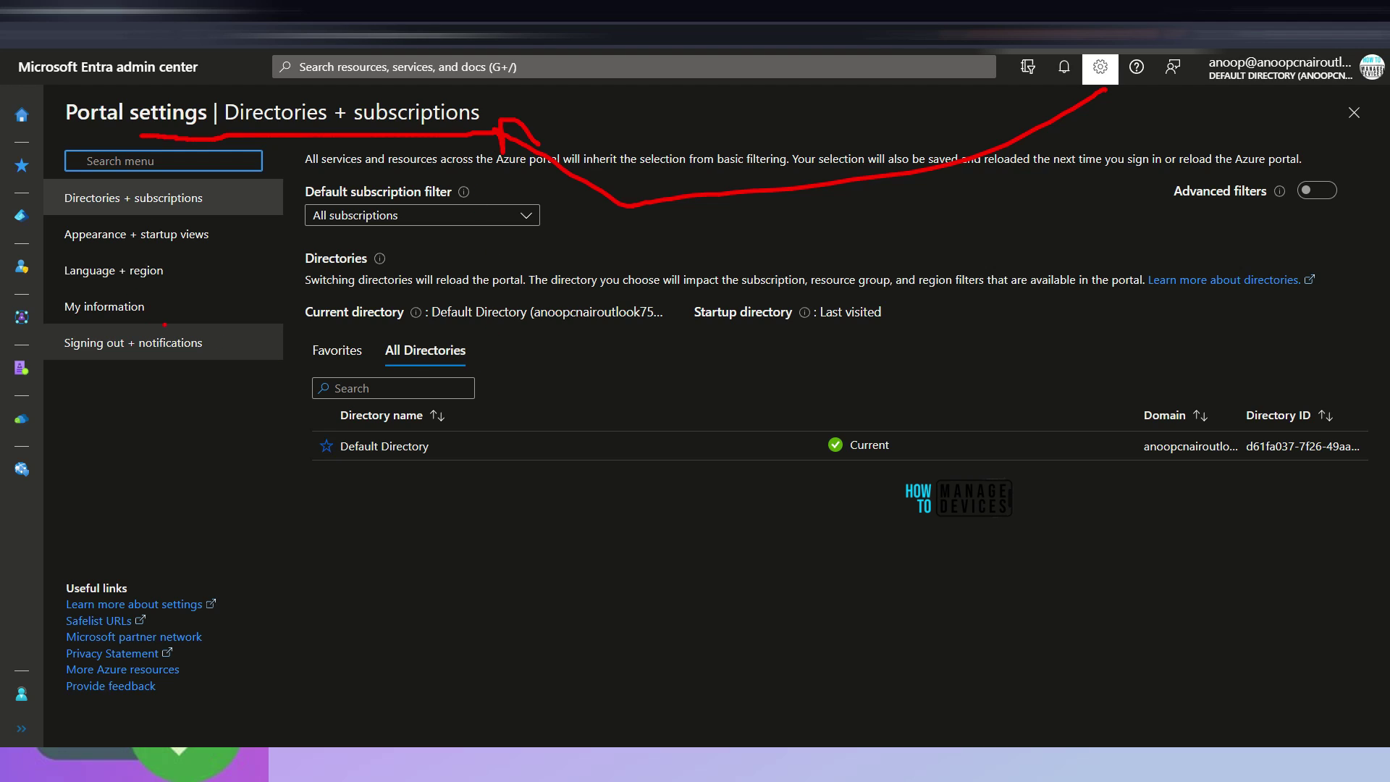
{"action": "mouse_move", "coordinate": [53, 253]}
{"action": "left_mouse_down"}
{"action": "mouse_move", "coordinate": [325, 250]}
{"action": "mouse_move", "coordinate": [71, 217]}
{"action": "left_mouse_up"}
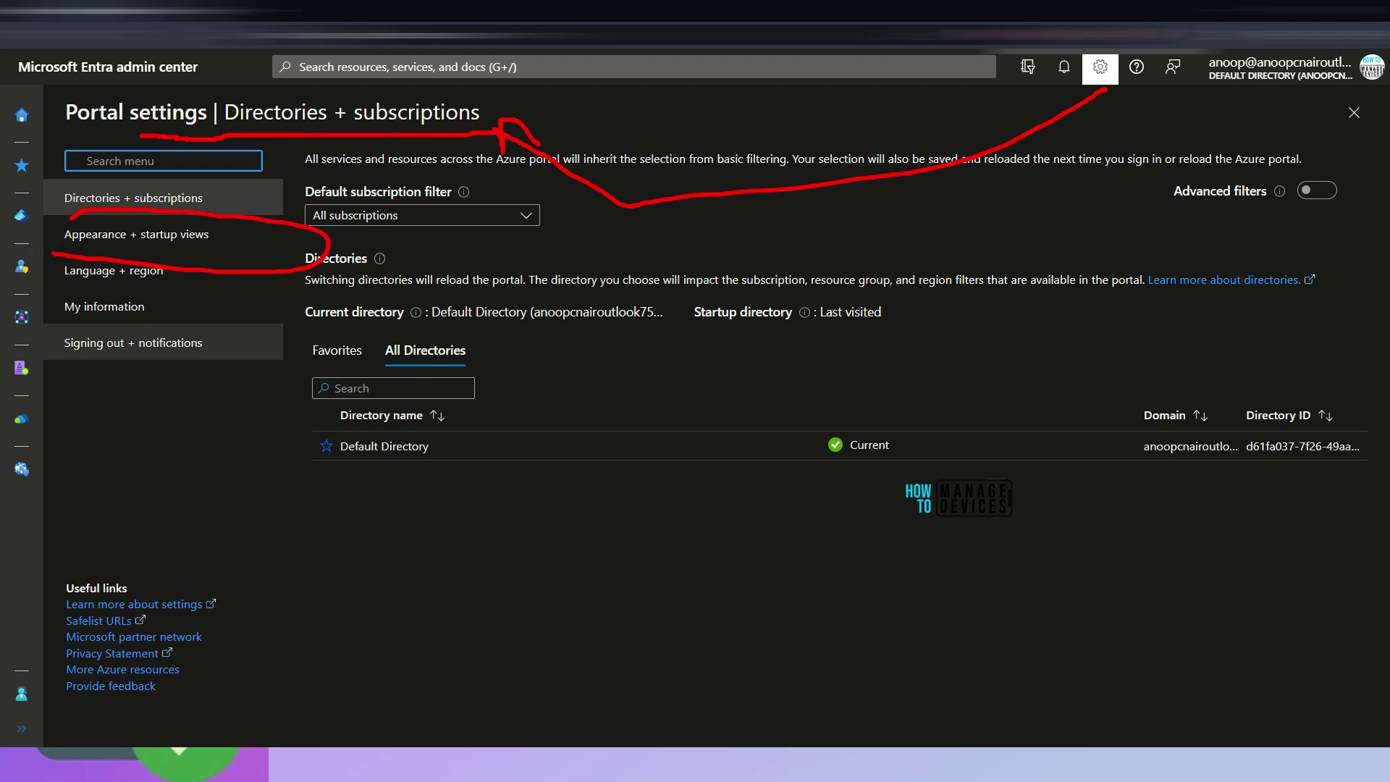
{"action": "left_click", "coordinate": [136, 234]}
Apply the Azure theme to the portal
{"action": "left_click", "coordinate": [583, 274]}
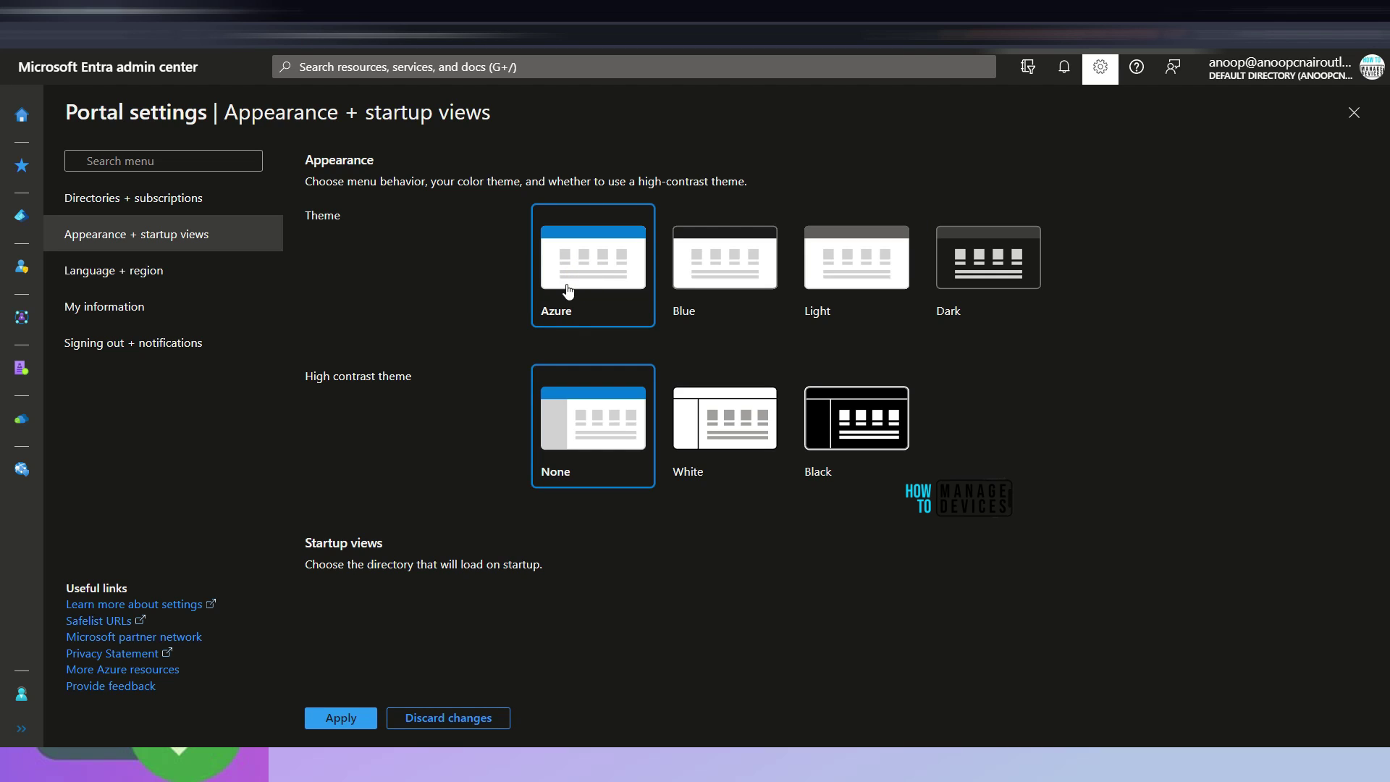
{"action": "left_click", "coordinate": [352, 714]}
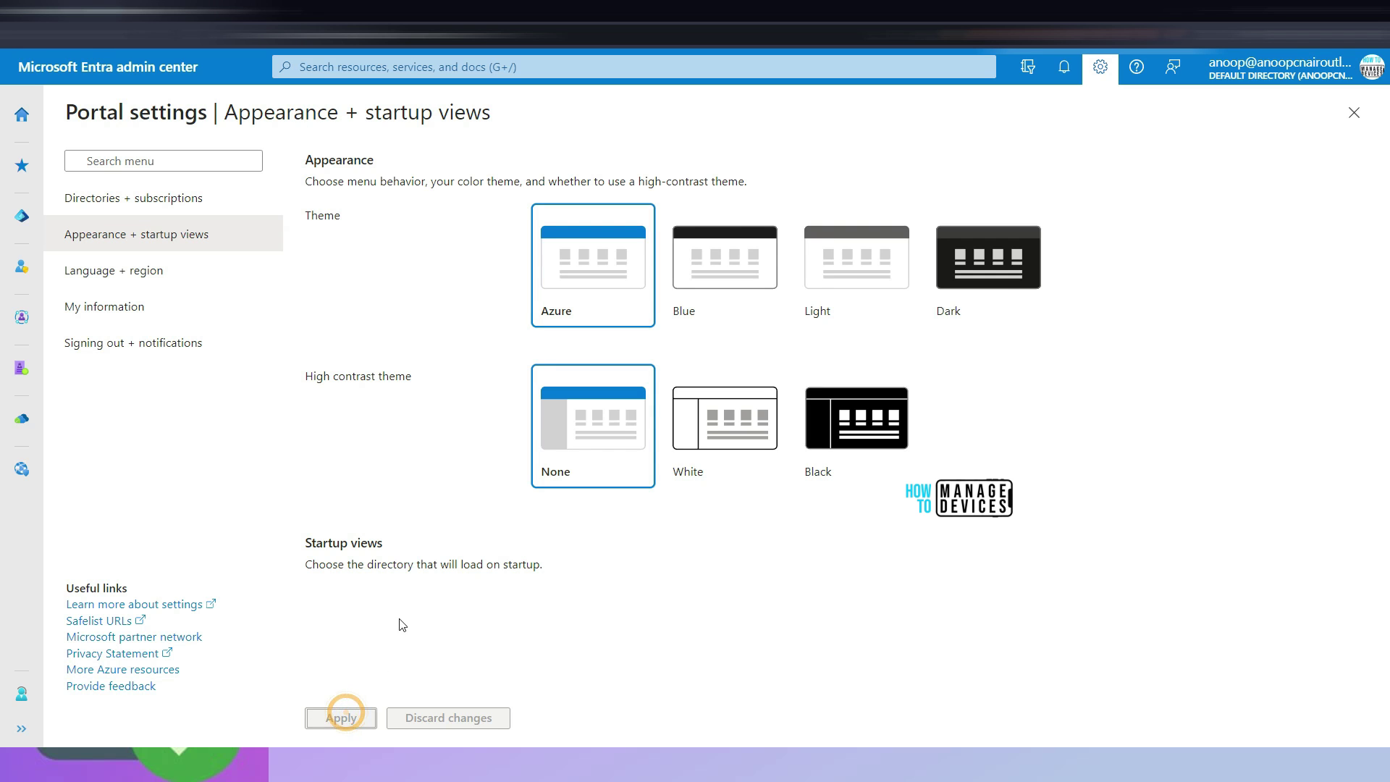
Apply the Dark theme to the portal and close the portal settings
{"action": "left_click", "coordinate": [1006, 286]}
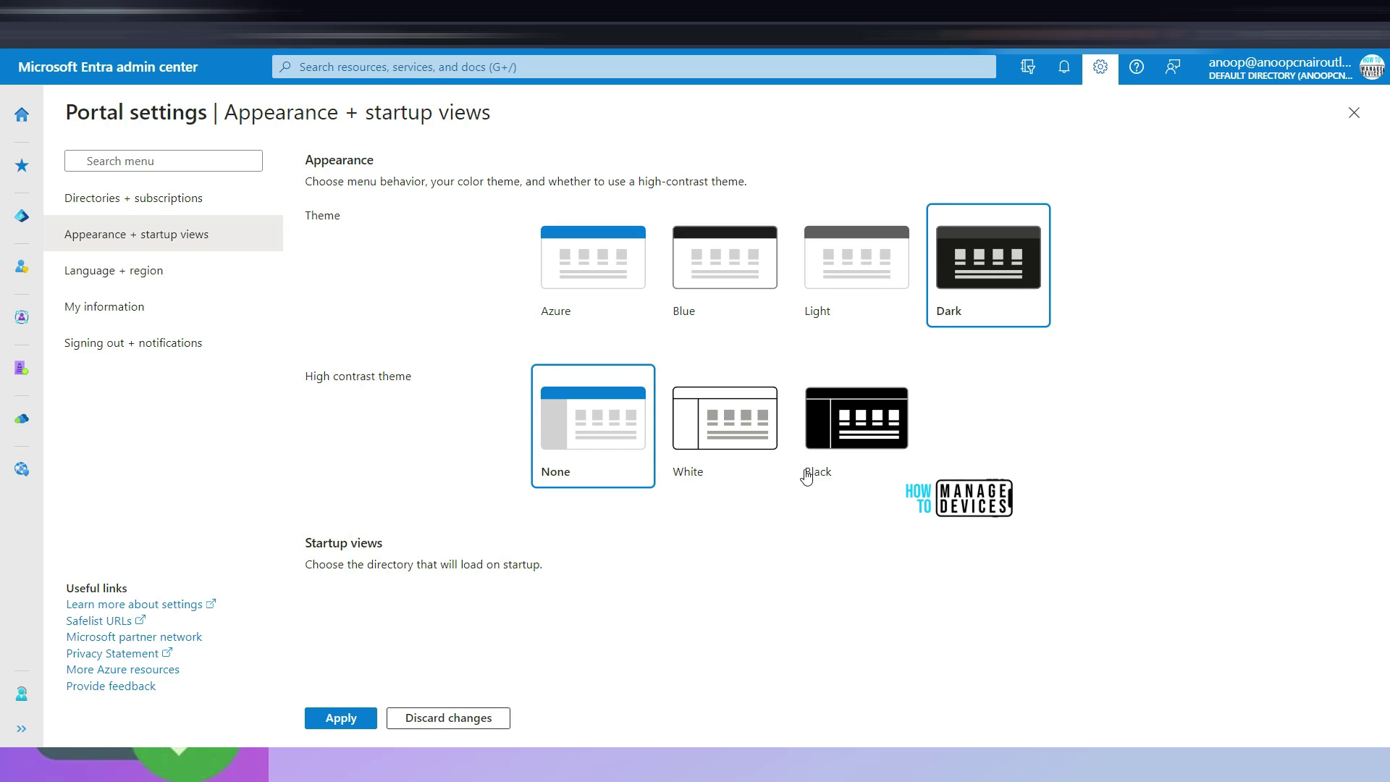
{"action": "left_click", "coordinate": [356, 720]}
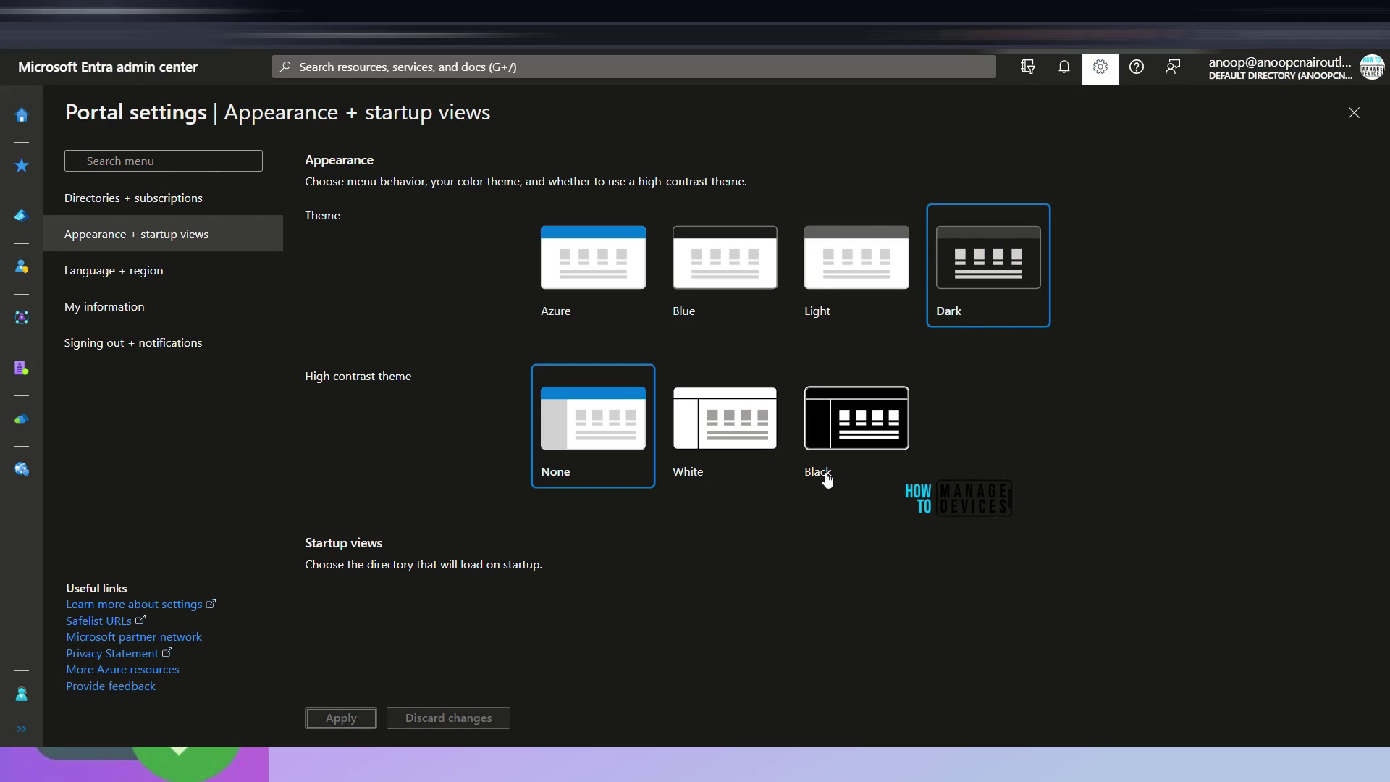
{"action": "left_click", "coordinate": [1353, 113]}
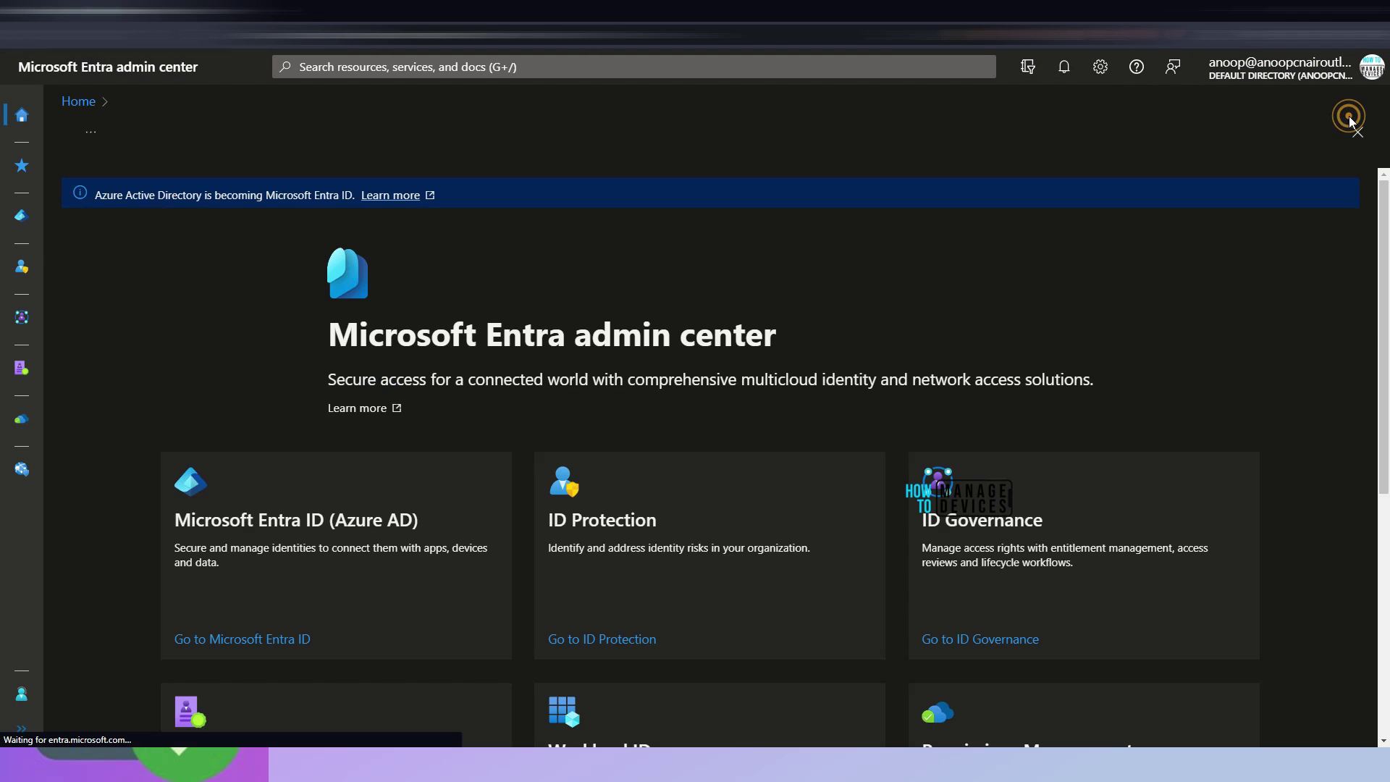
Return to the home page and check its additional page actions without choosing any
{"action": "left_click", "coordinate": [80, 102]}
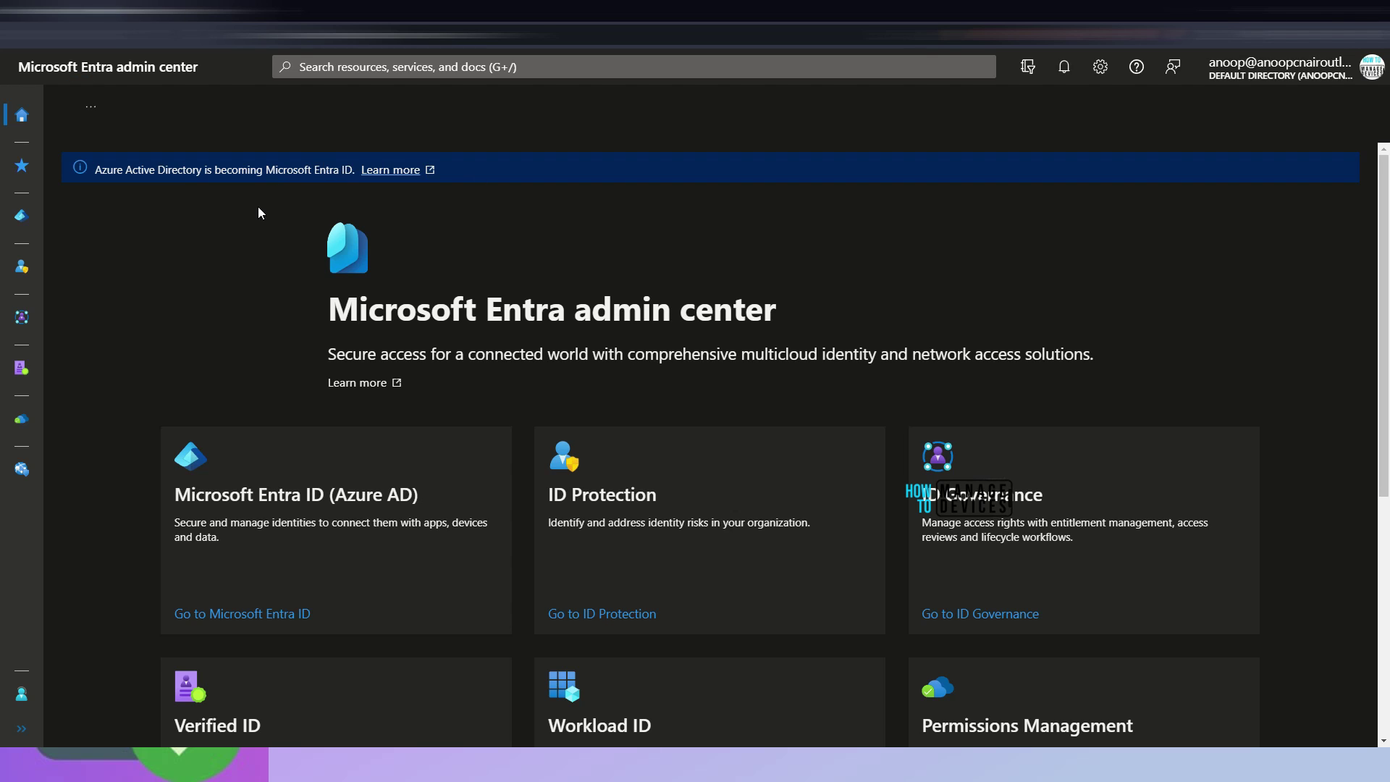
{"action": "left_click", "coordinate": [91, 106]}
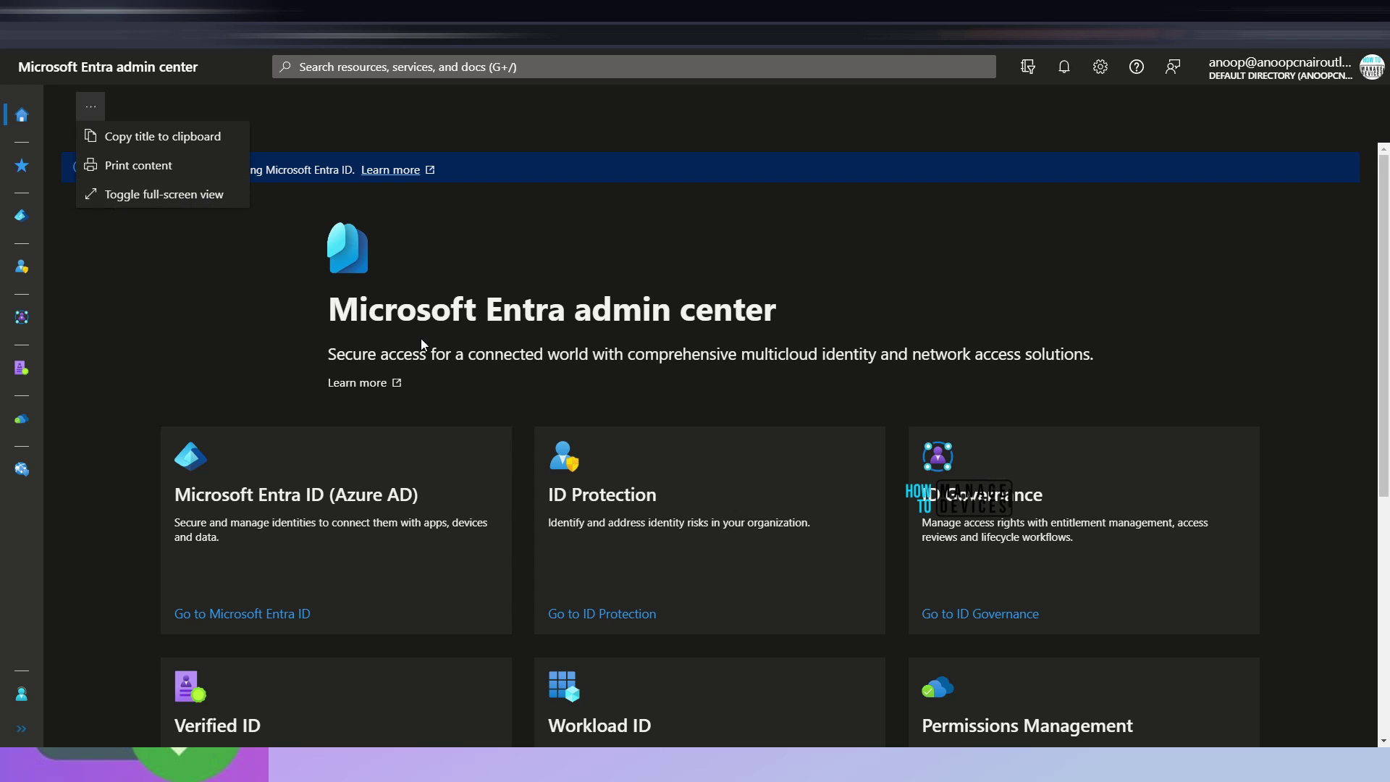
{"action": "left_click", "coordinate": [313, 245]}
{"action": "left_click_drag", "start_coordinate": [1296, 193], "coordinate": [1214, 388]}
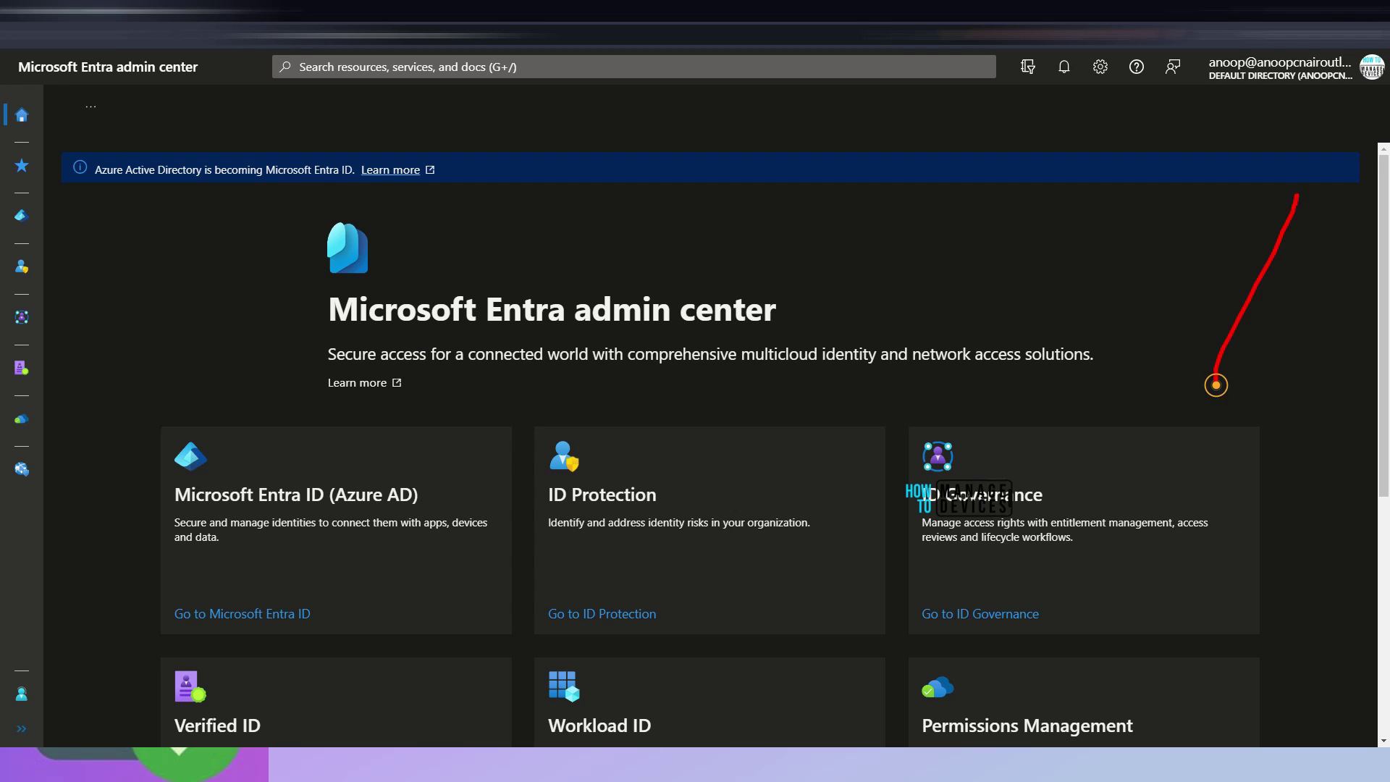
{"action": "left_click_drag", "start_coordinate": [1342, 199], "coordinate": [1259, 226]}
{"action": "left_click_drag", "start_coordinate": [1386, 92], "coordinate": [1222, 128]}
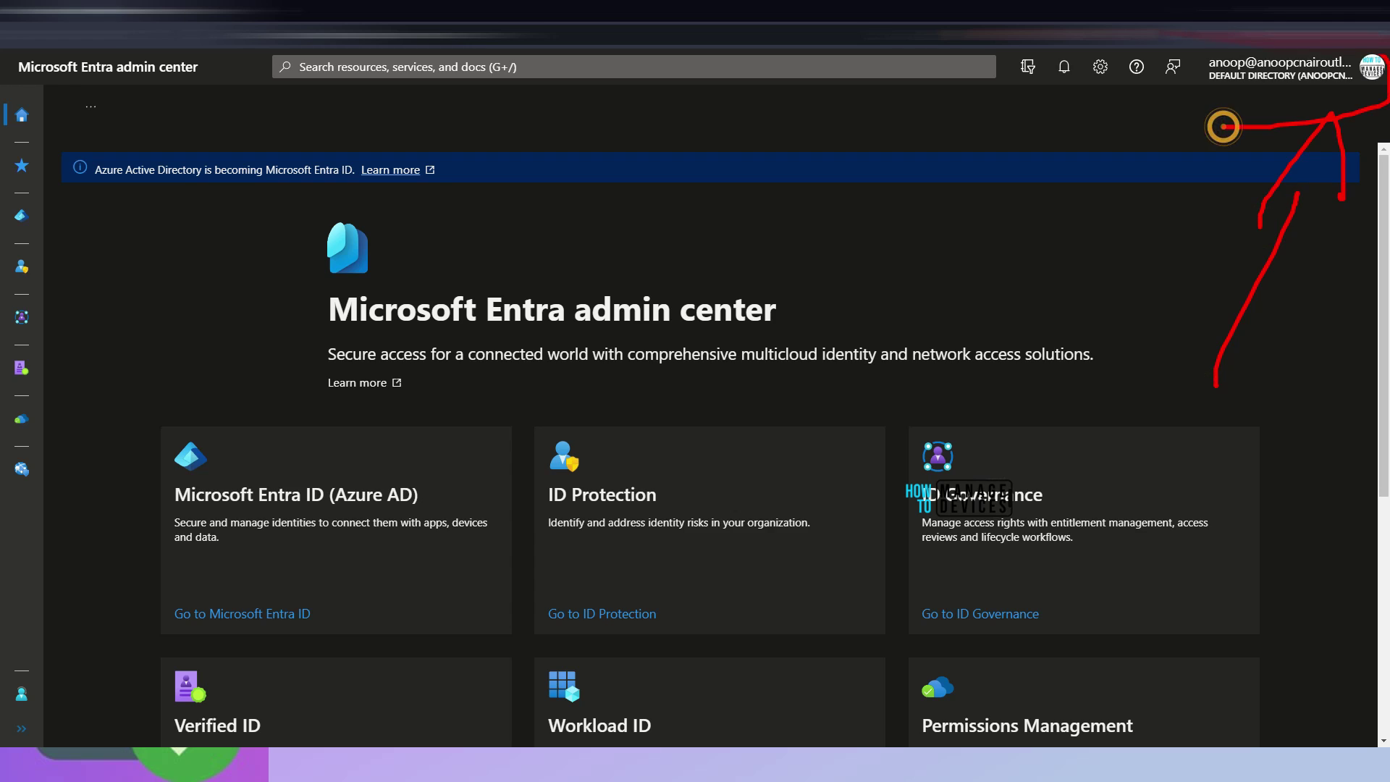
{"action": "left_click_drag", "start_coordinate": [1194, 56], "coordinate": [1195, 103]}
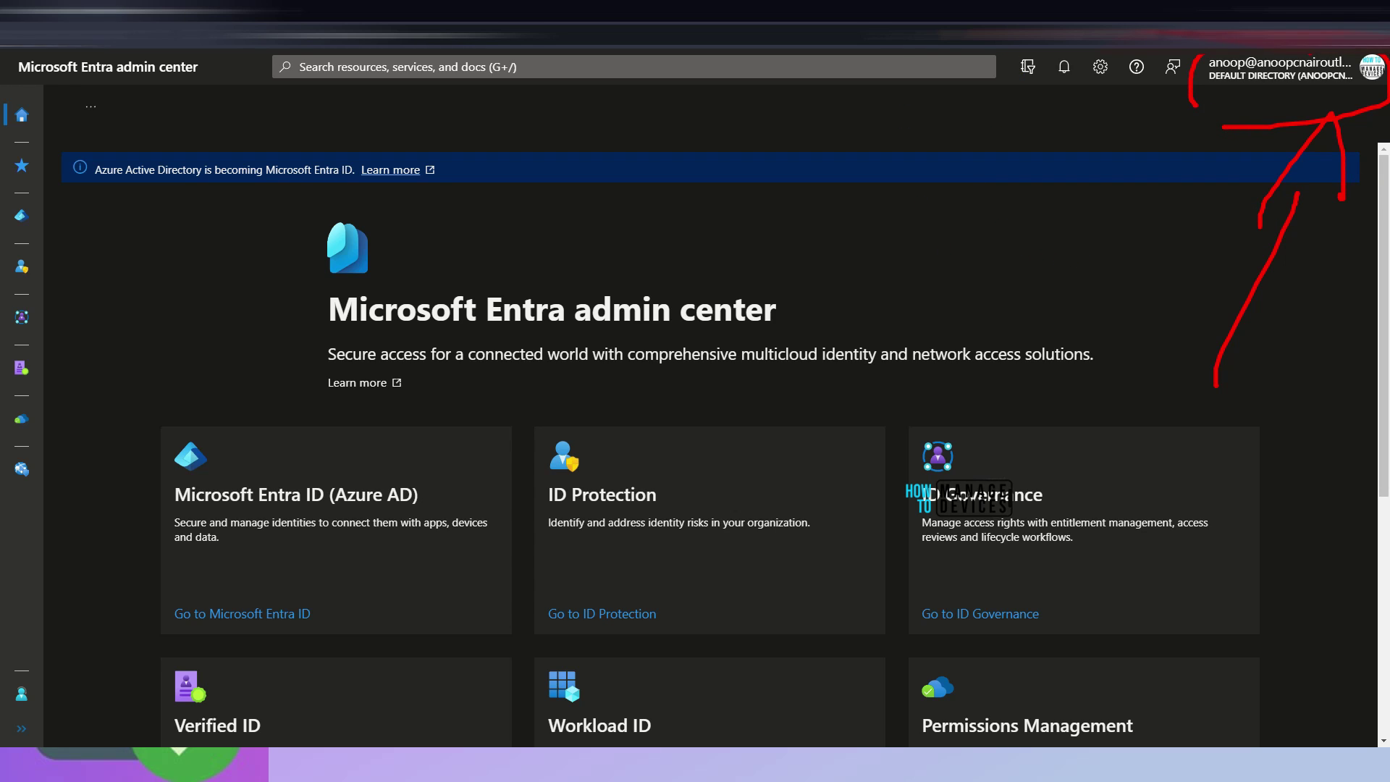
{"action": "key", "text": "Escape"}
{"action": "left_click", "coordinate": [1365, 69]}
Examine the product tiles on the home page, from Microsoft Entra ID and ID Protection to Internet Access and Private Access
{"action": "scroll", "coordinate": [546, 319], "scroll_direction": "down", "scroll_amount": 7}
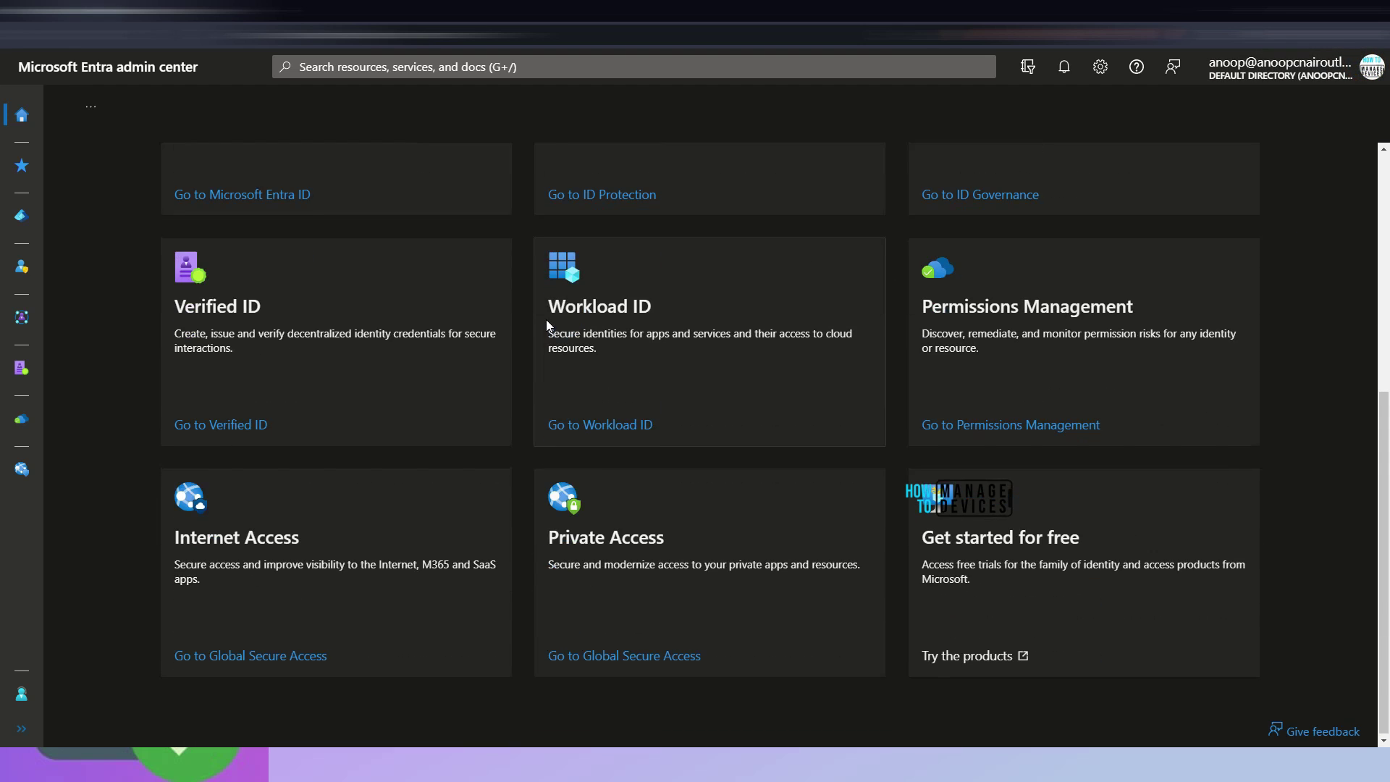
{"action": "scroll", "coordinate": [546, 319], "scroll_direction": "up", "scroll_amount": 4}
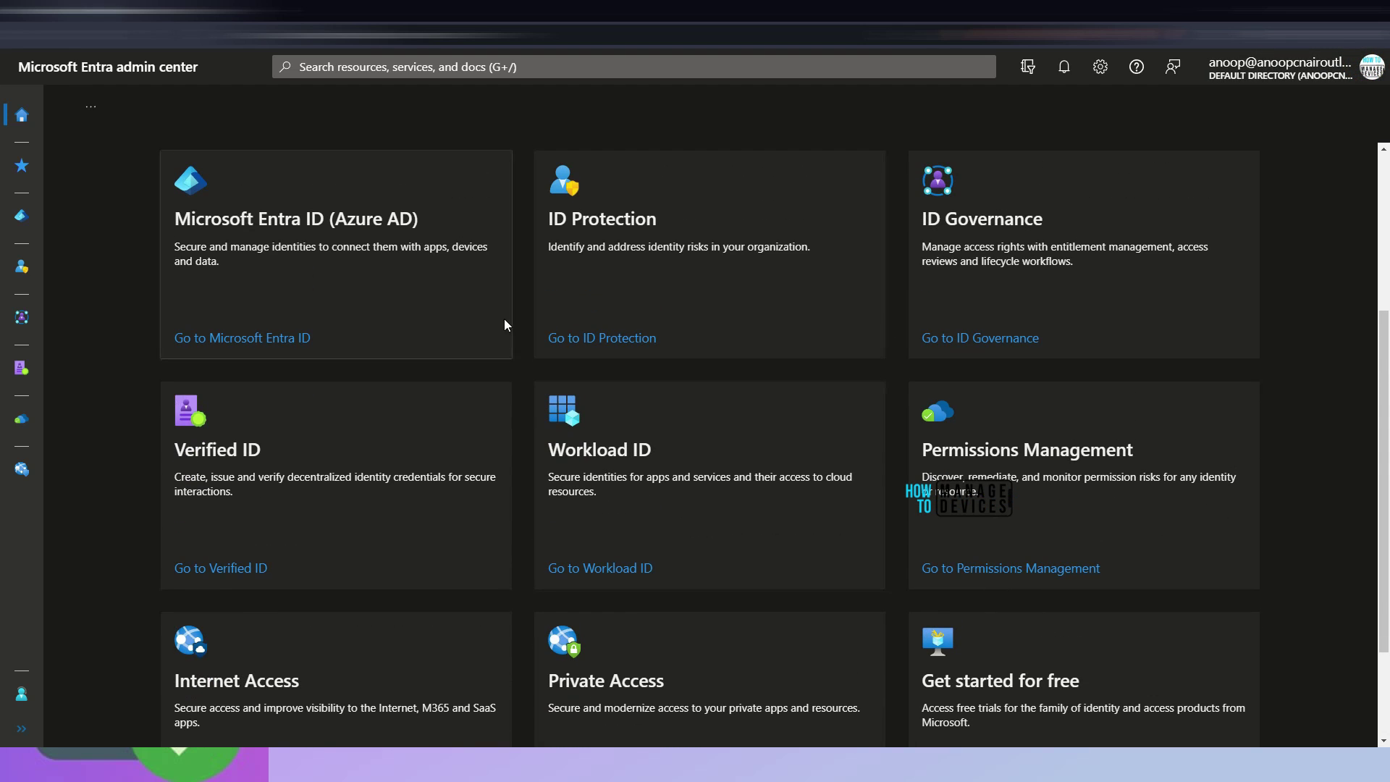
{"action": "left_click_drag", "start_coordinate": [177, 287], "coordinate": [439, 288]}
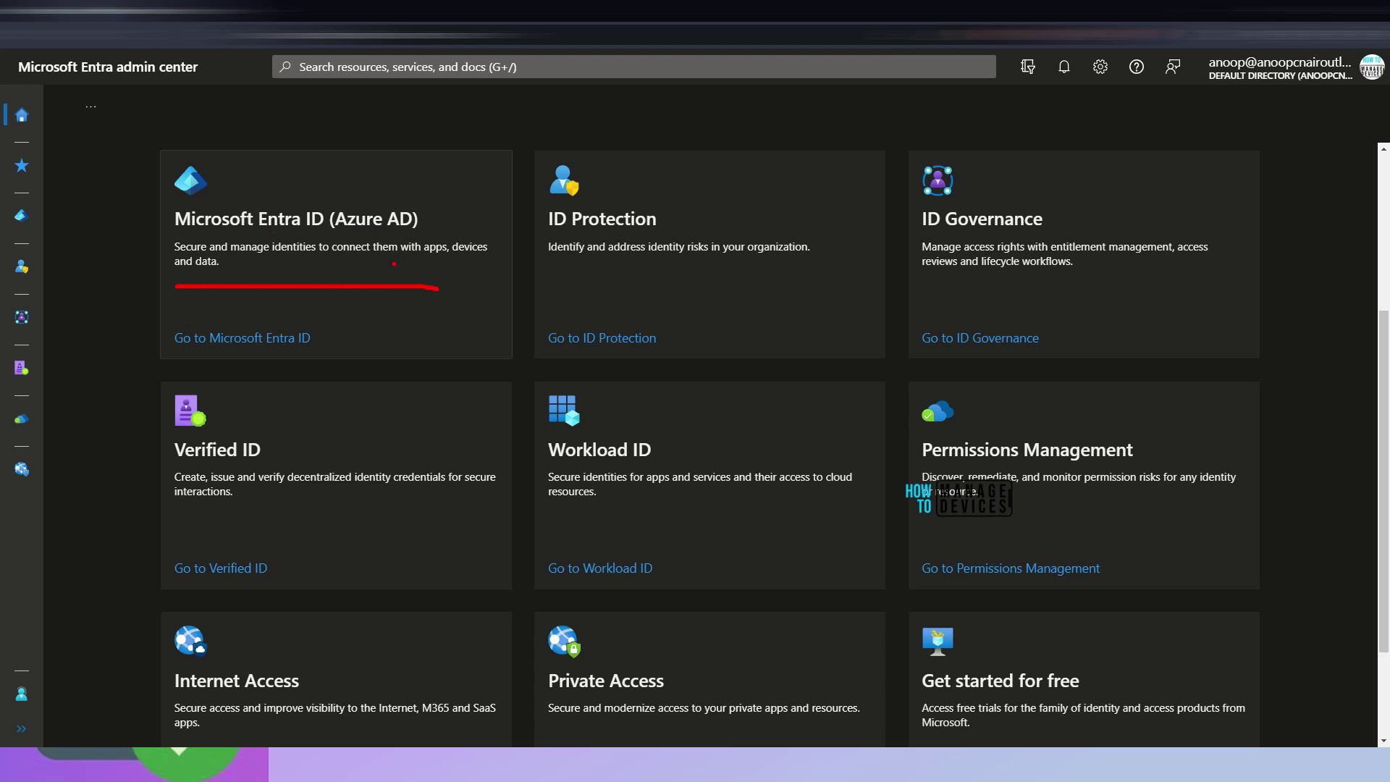
{"action": "left_click_drag", "start_coordinate": [535, 269], "coordinate": [814, 271]}
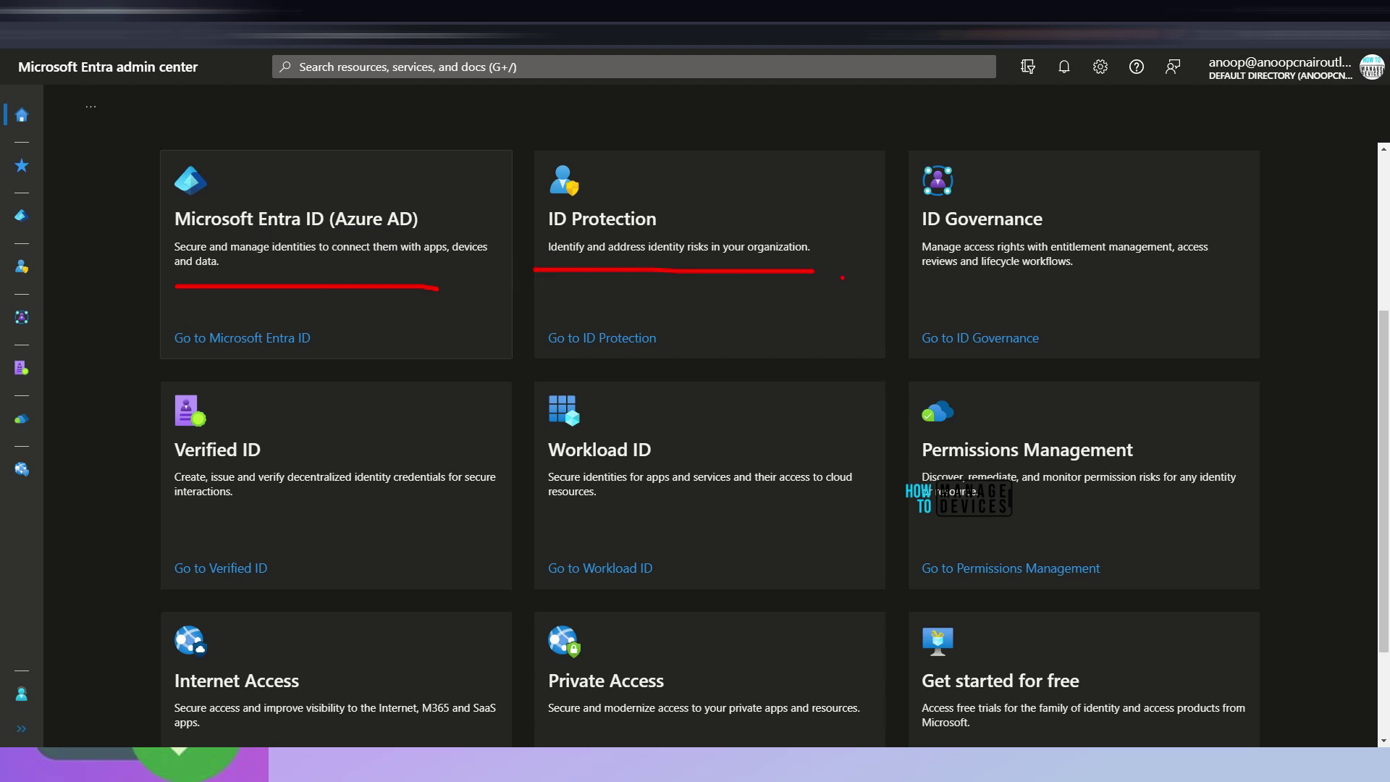
{"action": "left_click_drag", "start_coordinate": [911, 287], "coordinate": [1230, 288]}
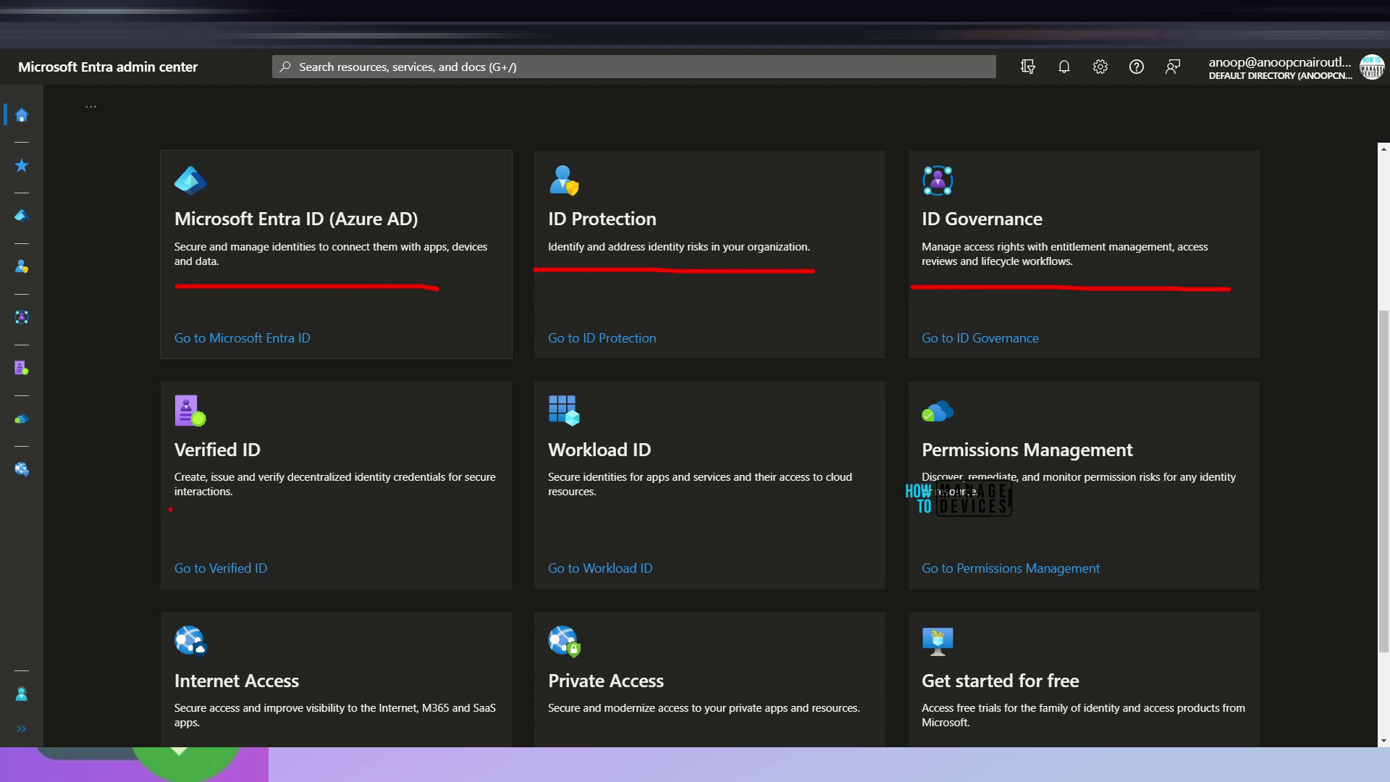
{"action": "left_click_drag", "start_coordinate": [170, 509], "coordinate": [388, 507]}
{"action": "mouse_move", "coordinate": [444, 366]}
{"action": "left_mouse_down"}
{"action": "mouse_move", "coordinate": [411, 436]}
{"action": "mouse_move", "coordinate": [473, 408]}
{"action": "left_mouse_up"}
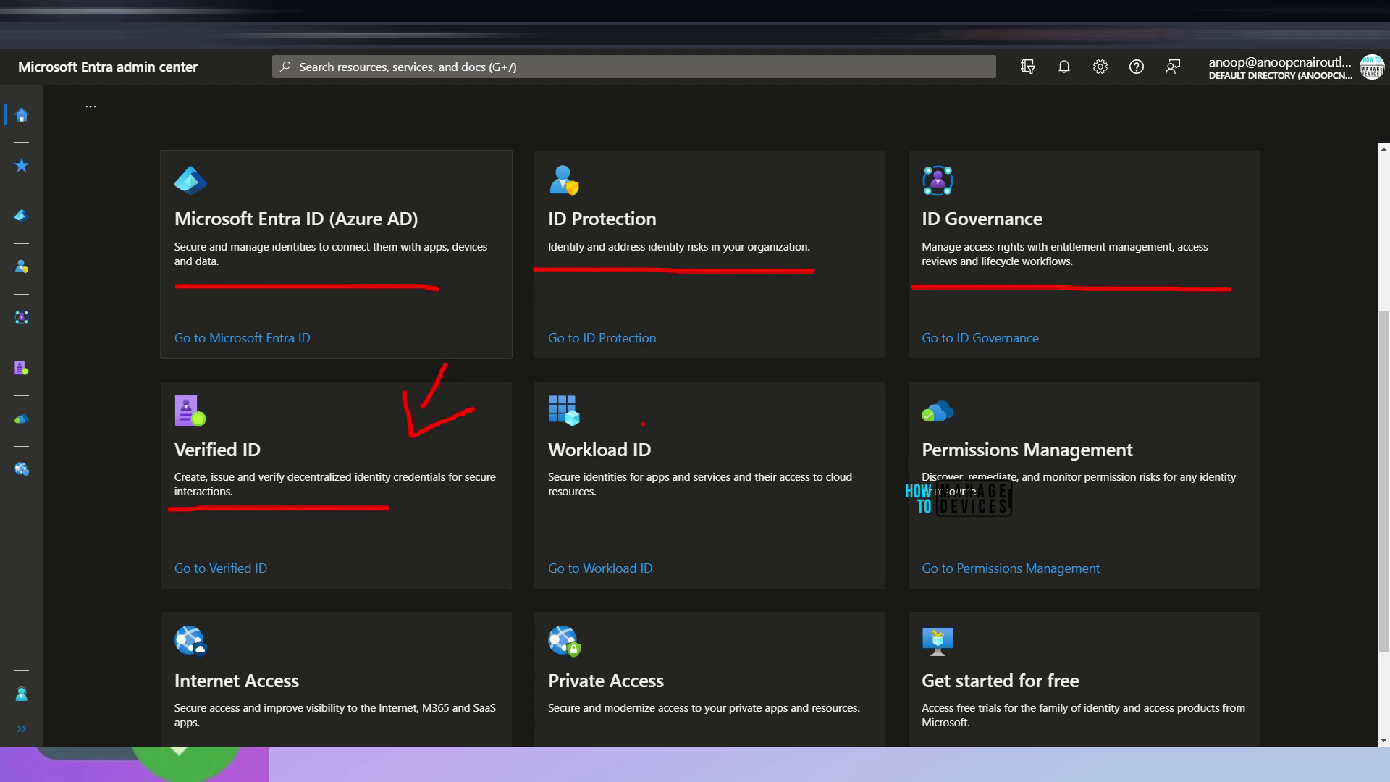
{"action": "mouse_move", "coordinate": [646, 396]}
{"action": "left_mouse_down"}
{"action": "mouse_move", "coordinate": [568, 364]}
{"action": "mouse_move", "coordinate": [773, 516]}
{"action": "mouse_move", "coordinate": [780, 393]}
{"action": "mouse_move", "coordinate": [701, 435]}
{"action": "mouse_move", "coordinate": [723, 419]}
{"action": "left_mouse_up"}
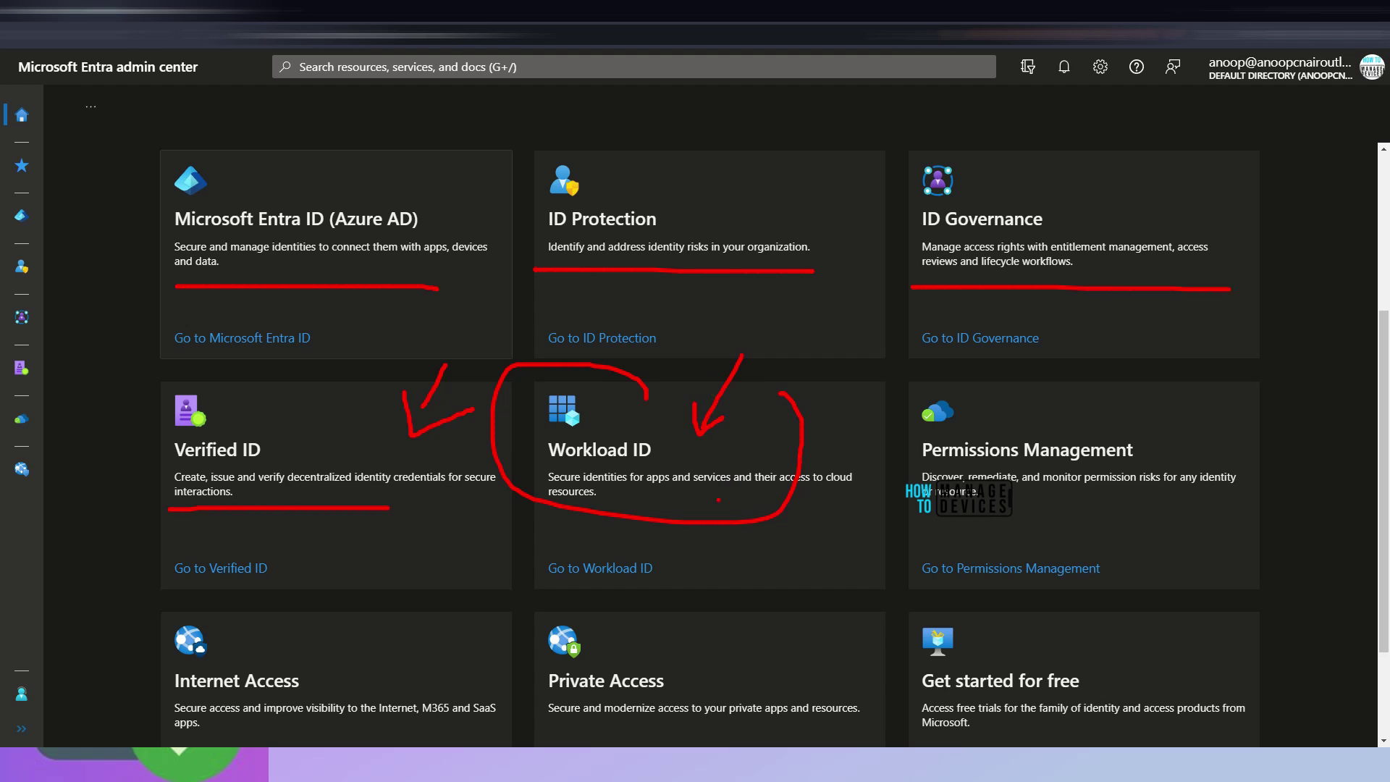
{"action": "left_click_drag", "start_coordinate": [706, 501], "coordinate": [831, 501]}
{"action": "left_click", "coordinate": [837, 507]}
{"action": "left_click_drag", "start_coordinate": [927, 515], "coordinate": [1038, 518]}
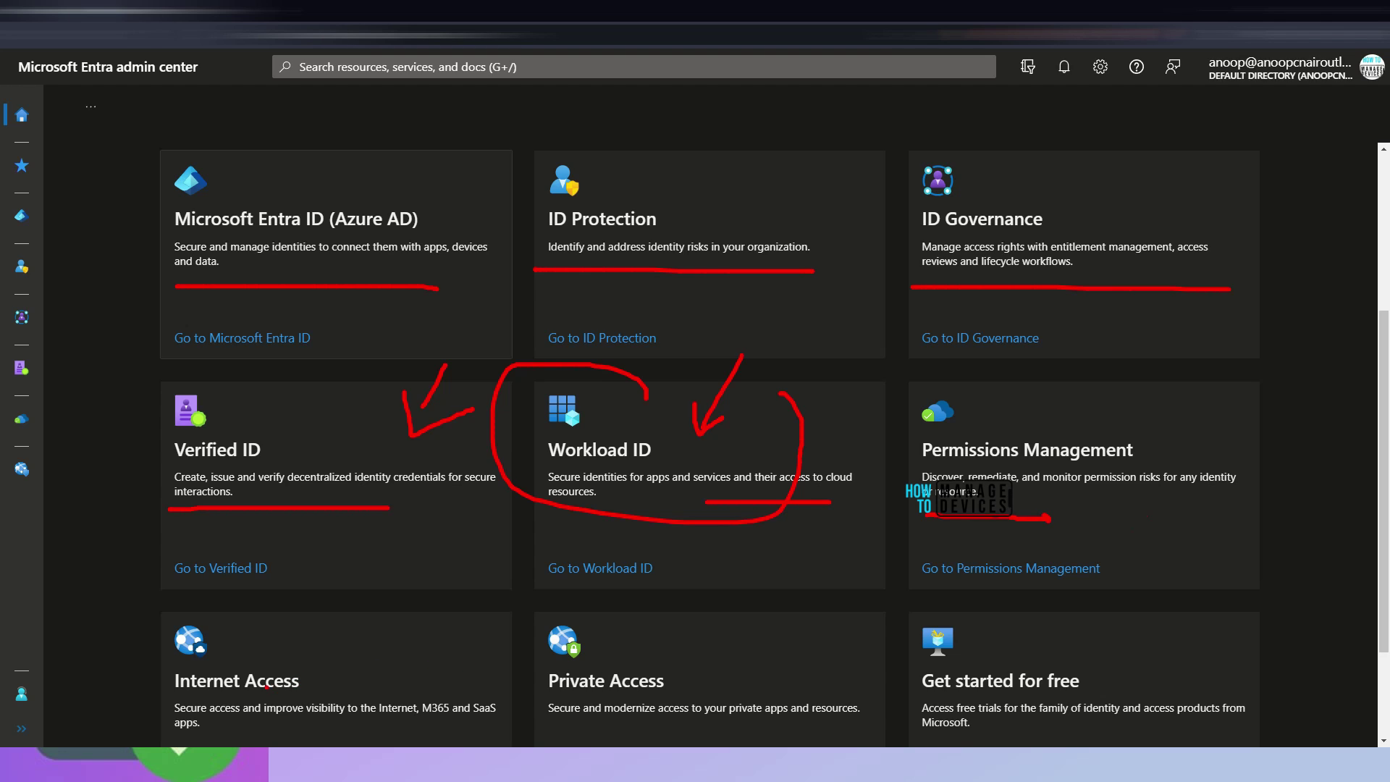
{"action": "left_click_drag", "start_coordinate": [202, 690], "coordinate": [288, 706]}
{"action": "left_click_drag", "start_coordinate": [528, 706], "coordinate": [760, 720]}
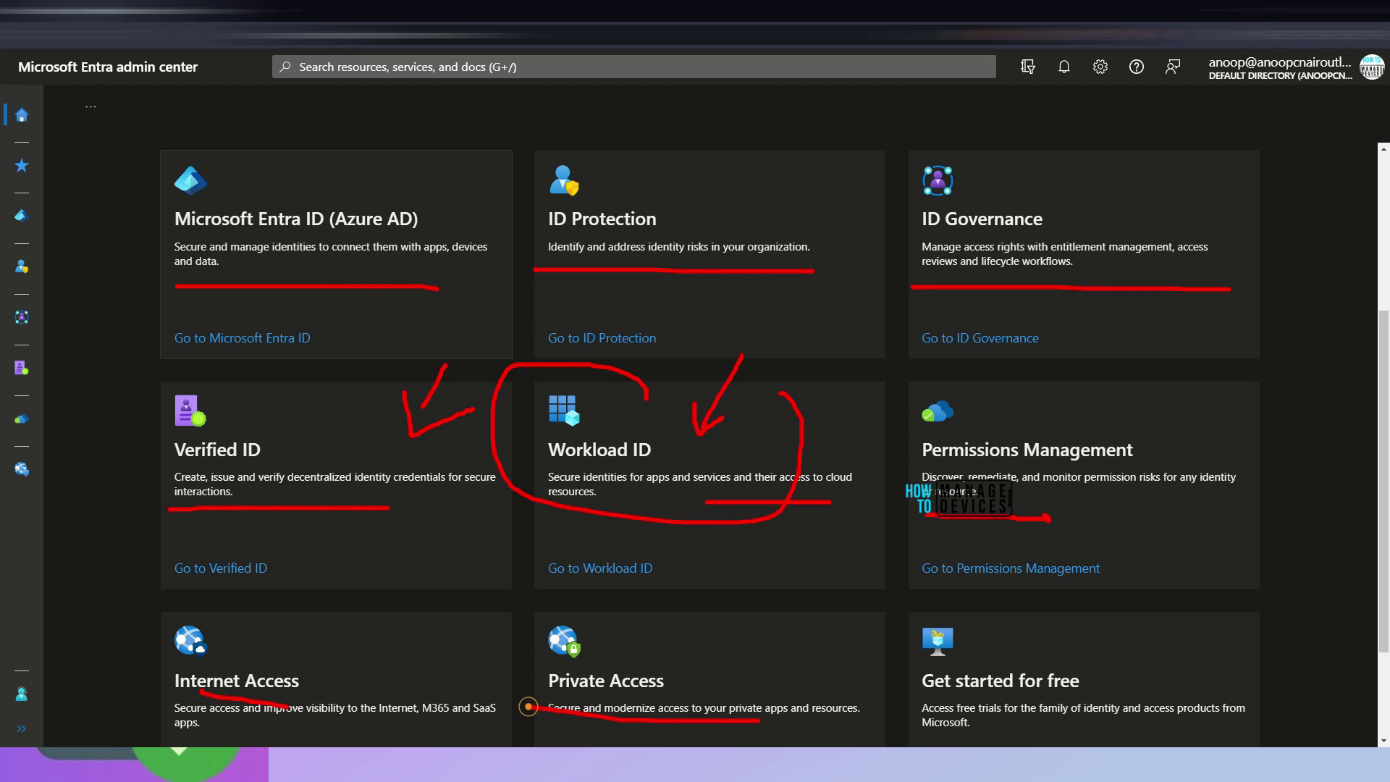
{"action": "left_click_drag", "start_coordinate": [747, 605], "coordinate": [754, 686]}
{"action": "key", "text": "Escape"}
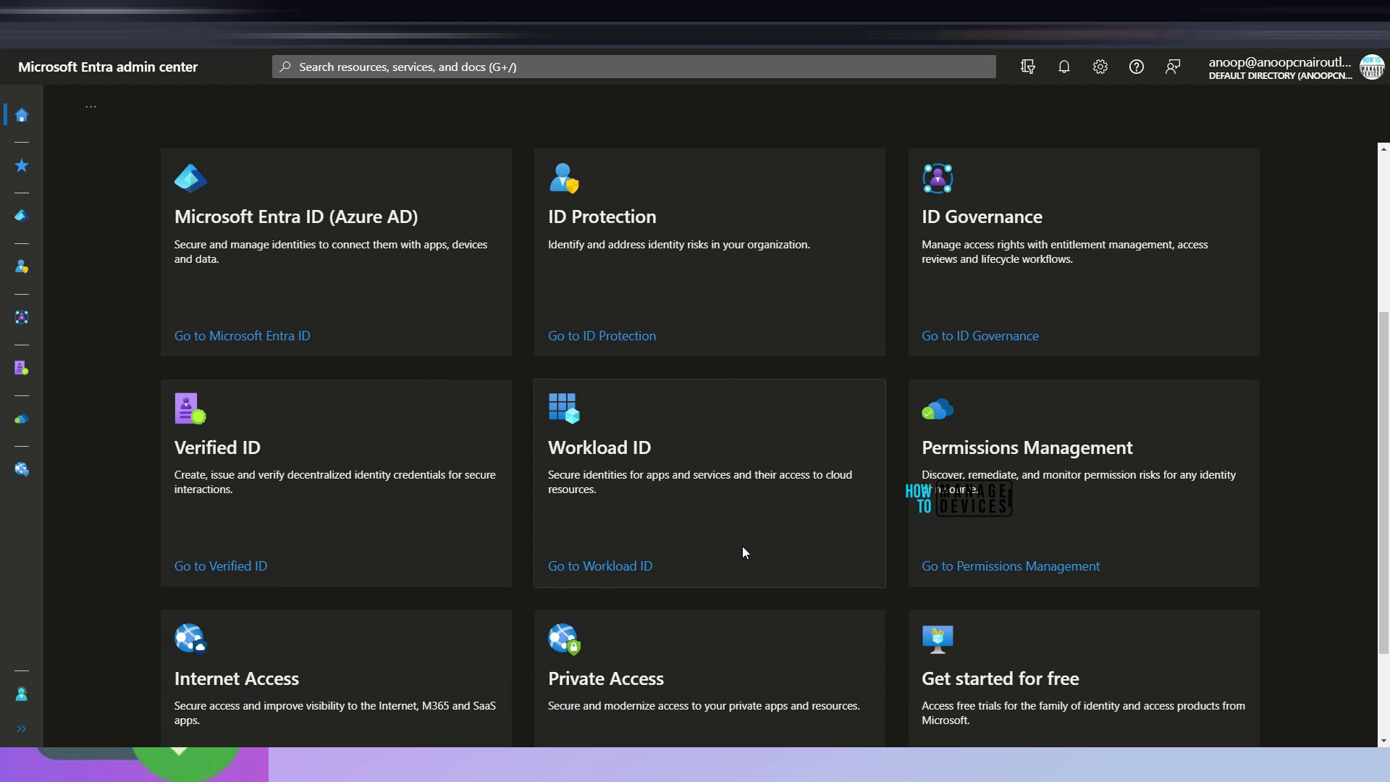
{"action": "scroll", "coordinate": [744, 547], "scroll_direction": "down", "scroll_amount": 2}
{"action": "scroll", "coordinate": [744, 547], "scroll_direction": "up", "scroll_amount": 6}
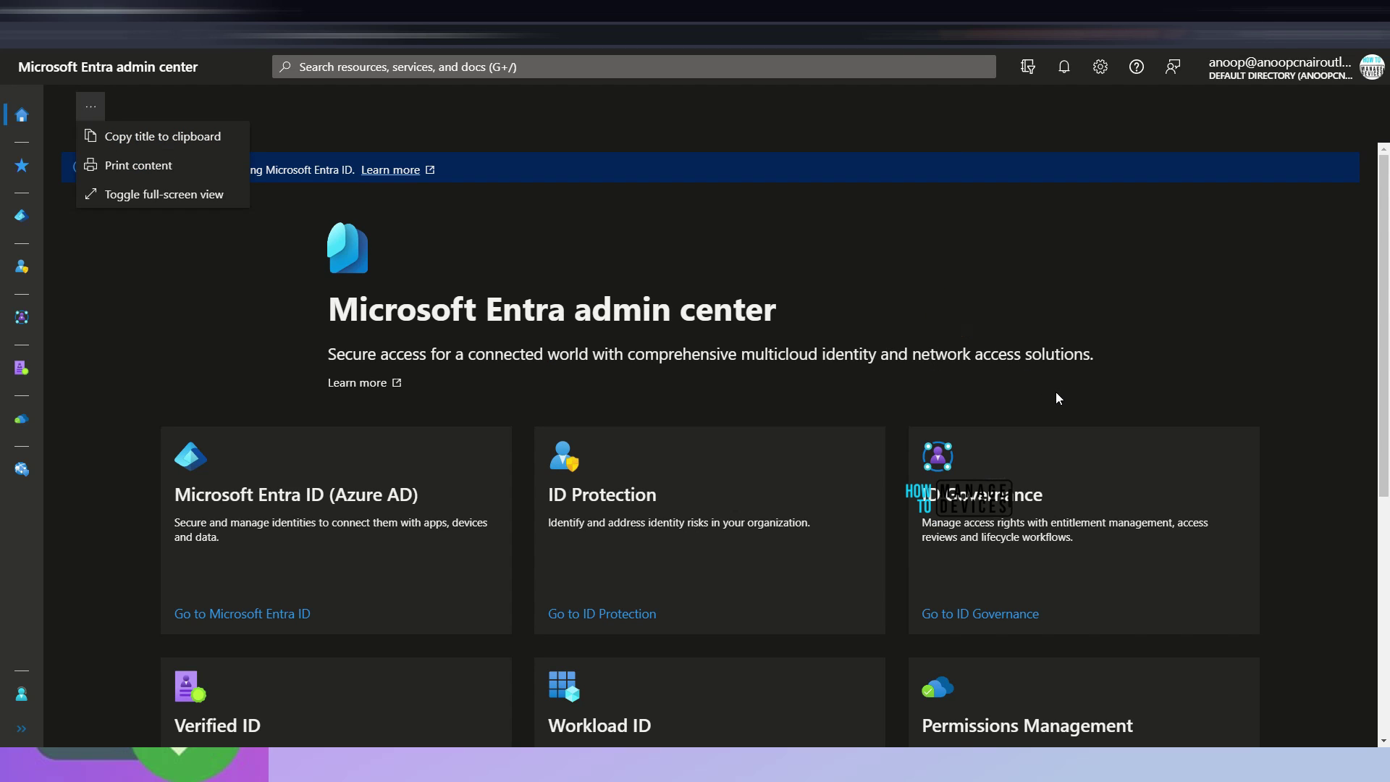
Open the Identity Overview page for the Default Directory and add it to the favorites
{"action": "left_click", "coordinate": [21, 166]}
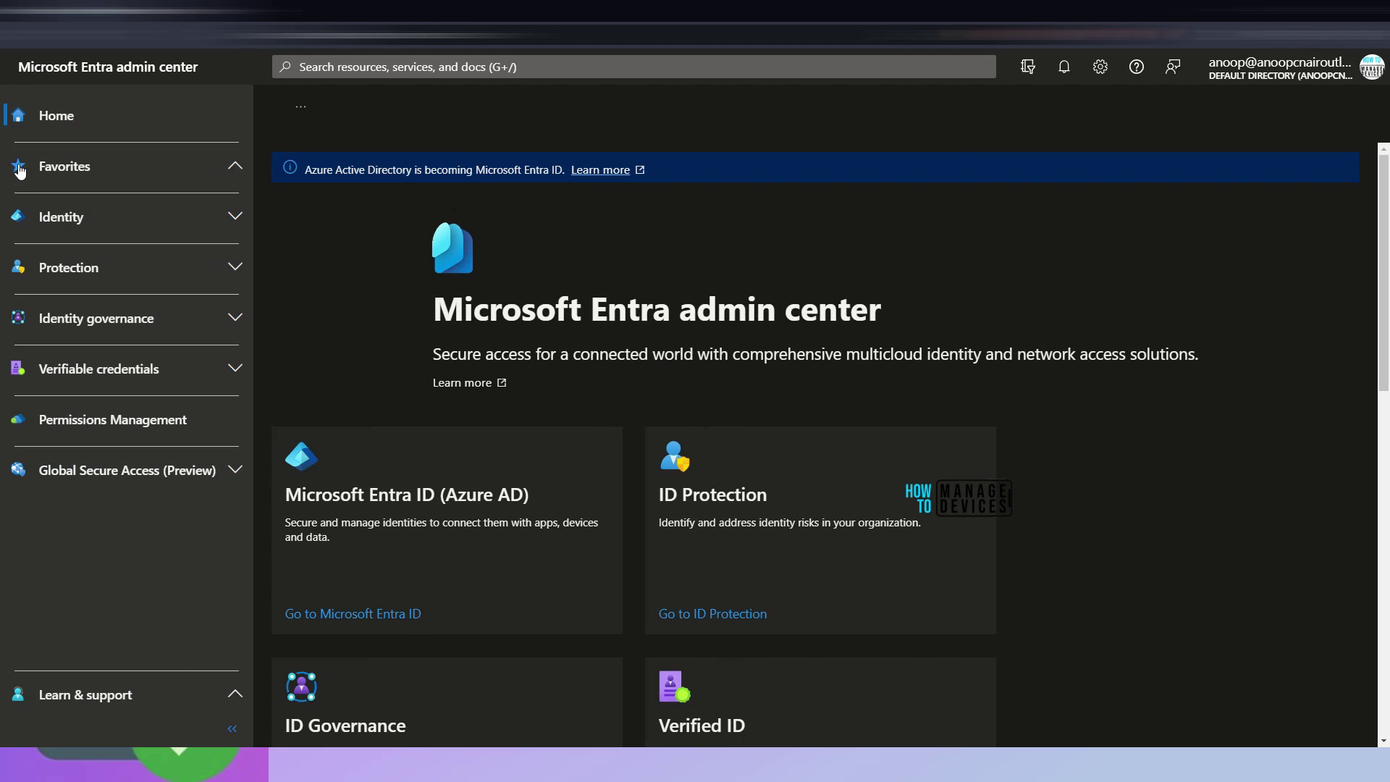
{"action": "left_click", "coordinate": [234, 166]}
{"action": "left_click", "coordinate": [483, 517]}
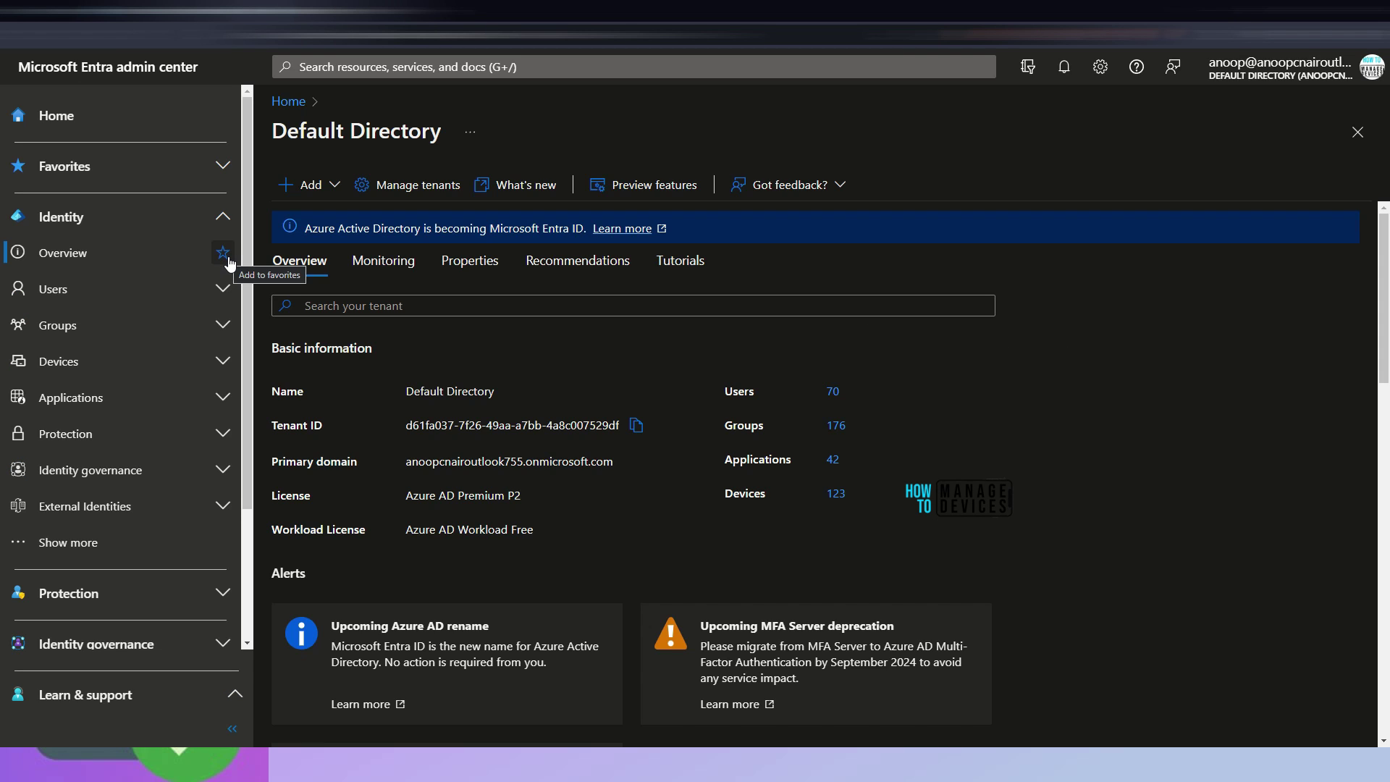
{"action": "left_click", "coordinate": [225, 256]}
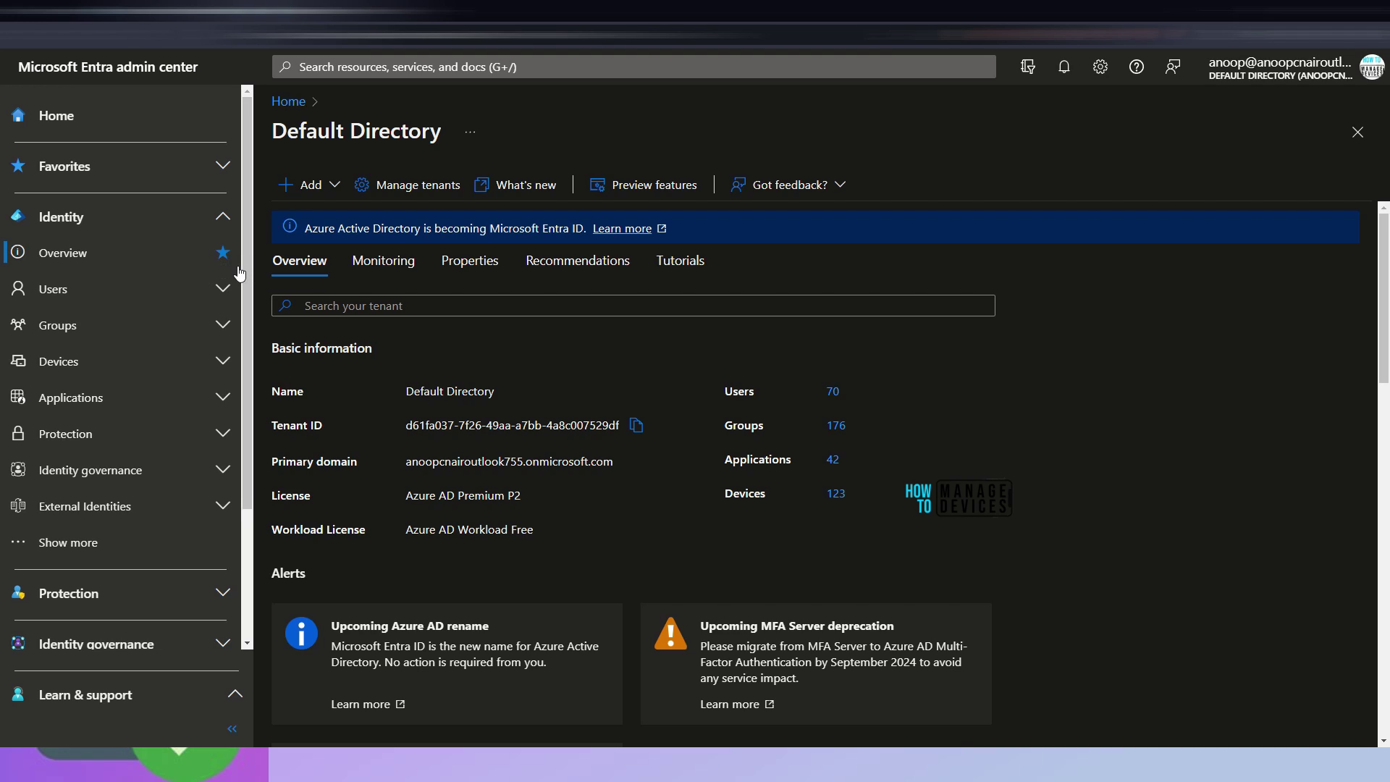
{"action": "left_click_drag", "start_coordinate": [236, 205], "coordinate": [217, 198]}
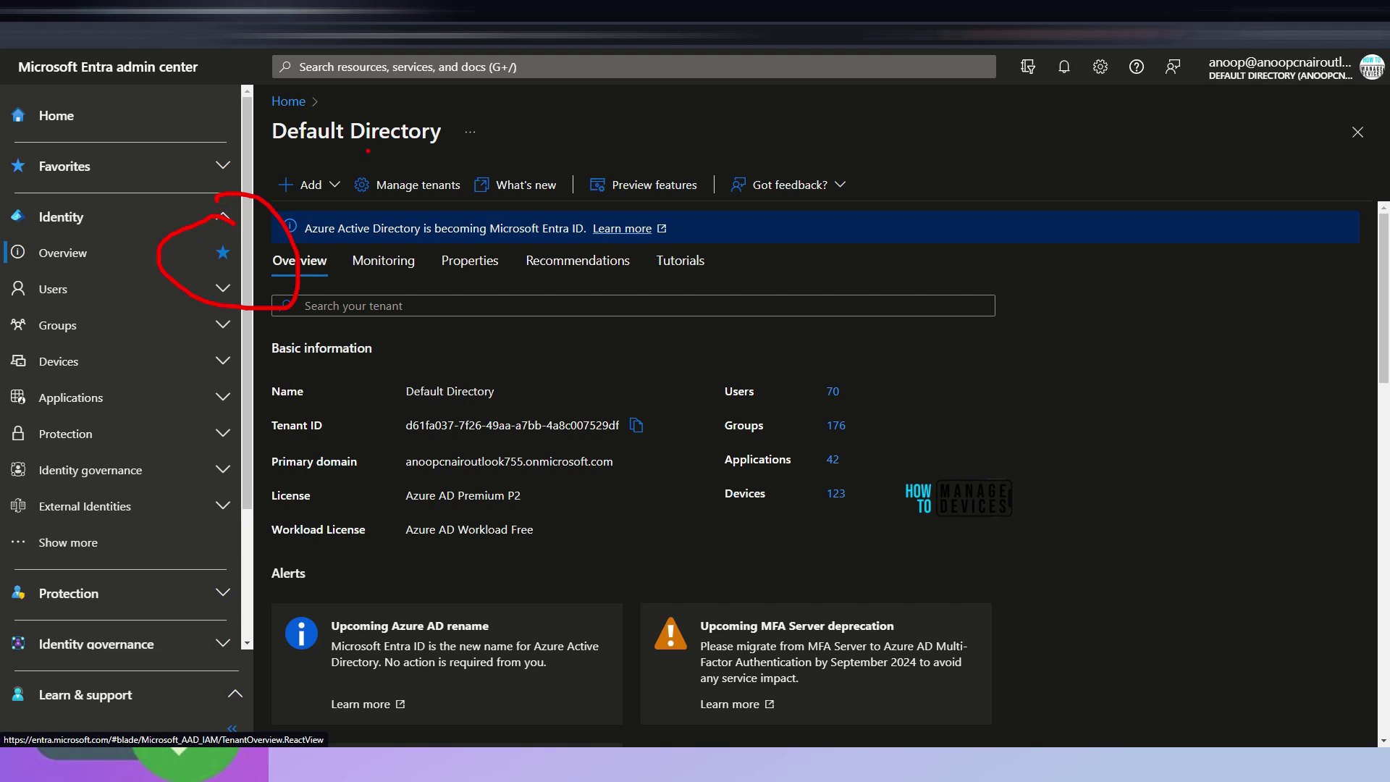
{"action": "mouse_move", "coordinate": [393, 112]}
{"action": "left_mouse_down"}
{"action": "mouse_move", "coordinate": [340, 202]}
{"action": "mouse_move", "coordinate": [379, 220]}
{"action": "left_mouse_up"}
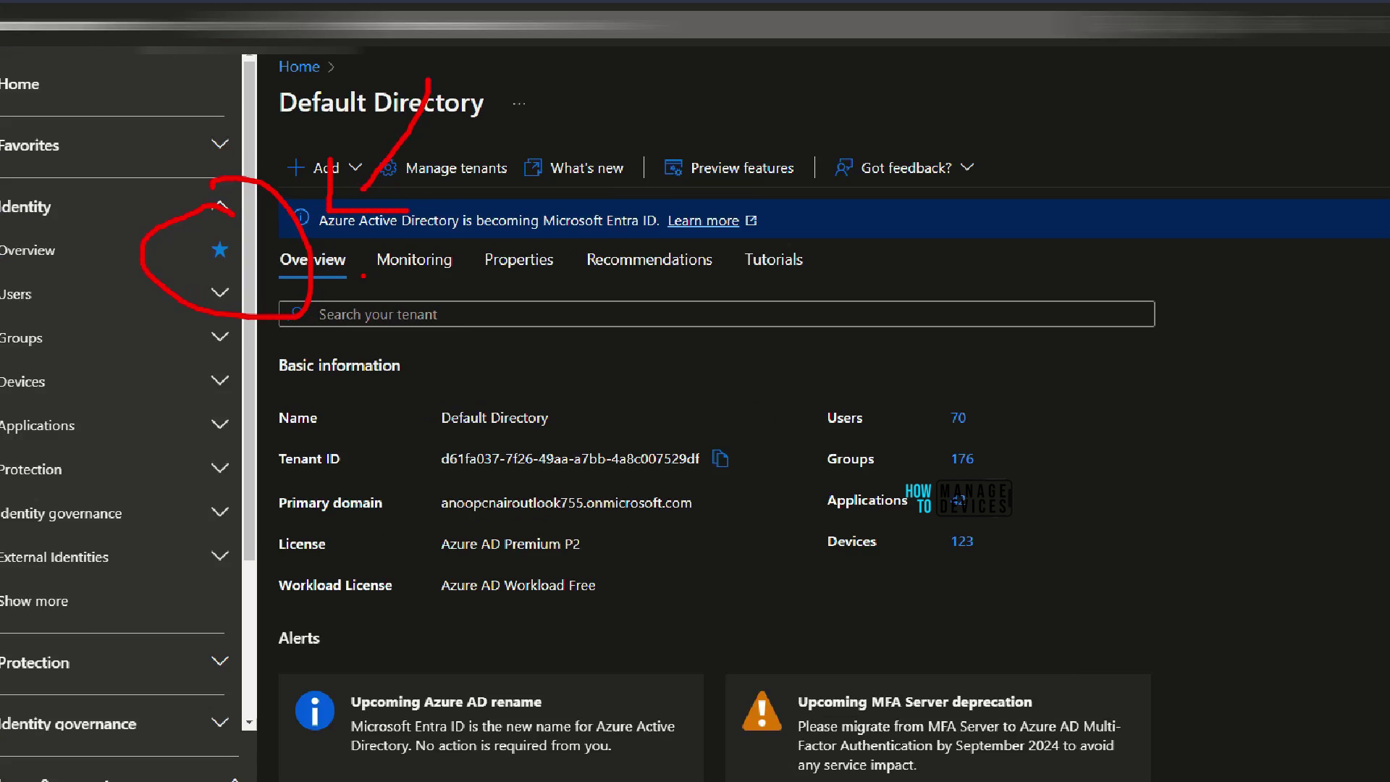
{"action": "mouse_move", "coordinate": [191, 273]}
{"action": "left_mouse_down"}
{"action": "mouse_move", "coordinate": [262, 270]}
{"action": "mouse_move", "coordinate": [175, 211]}
{"action": "mouse_move", "coordinate": [184, 276]}
{"action": "left_mouse_up"}
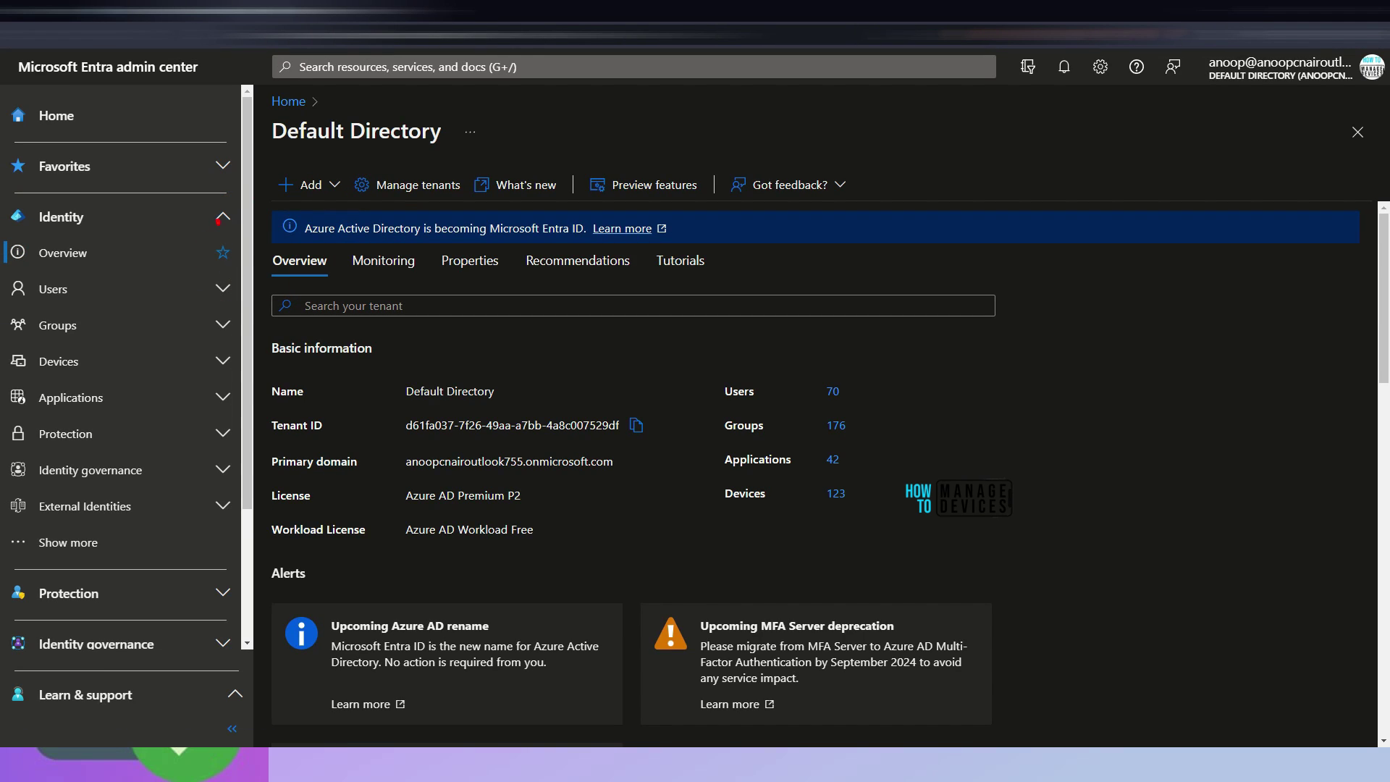
{"action": "left_click_drag", "start_coordinate": [217, 221], "coordinate": [214, 218]}
{"action": "key", "text": "Escape"}
{"action": "key", "text": "ctrl+2"}
Mark the Identity Overview page as a favorite again and expand the list of favorites
{"action": "left_click", "coordinate": [221, 252]}
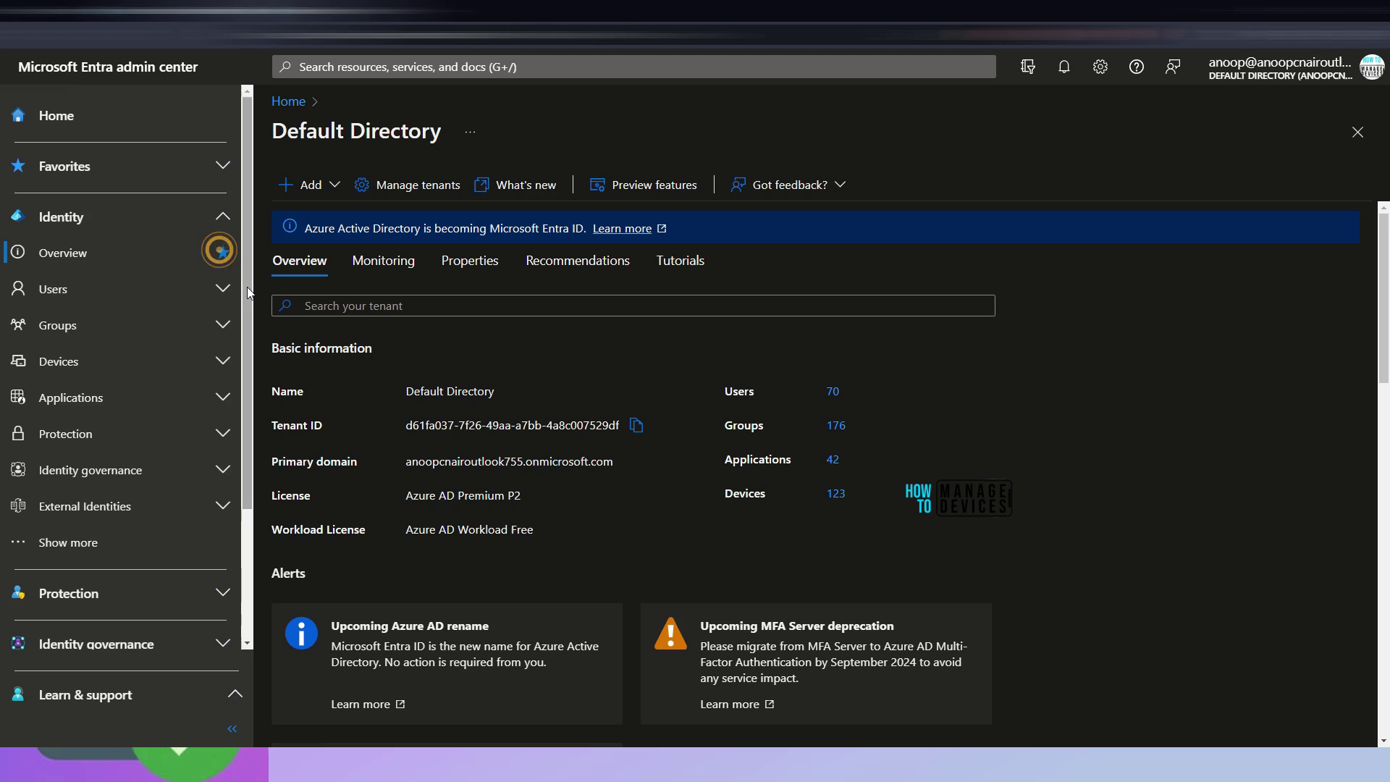
{"action": "left_click", "coordinate": [212, 181]}
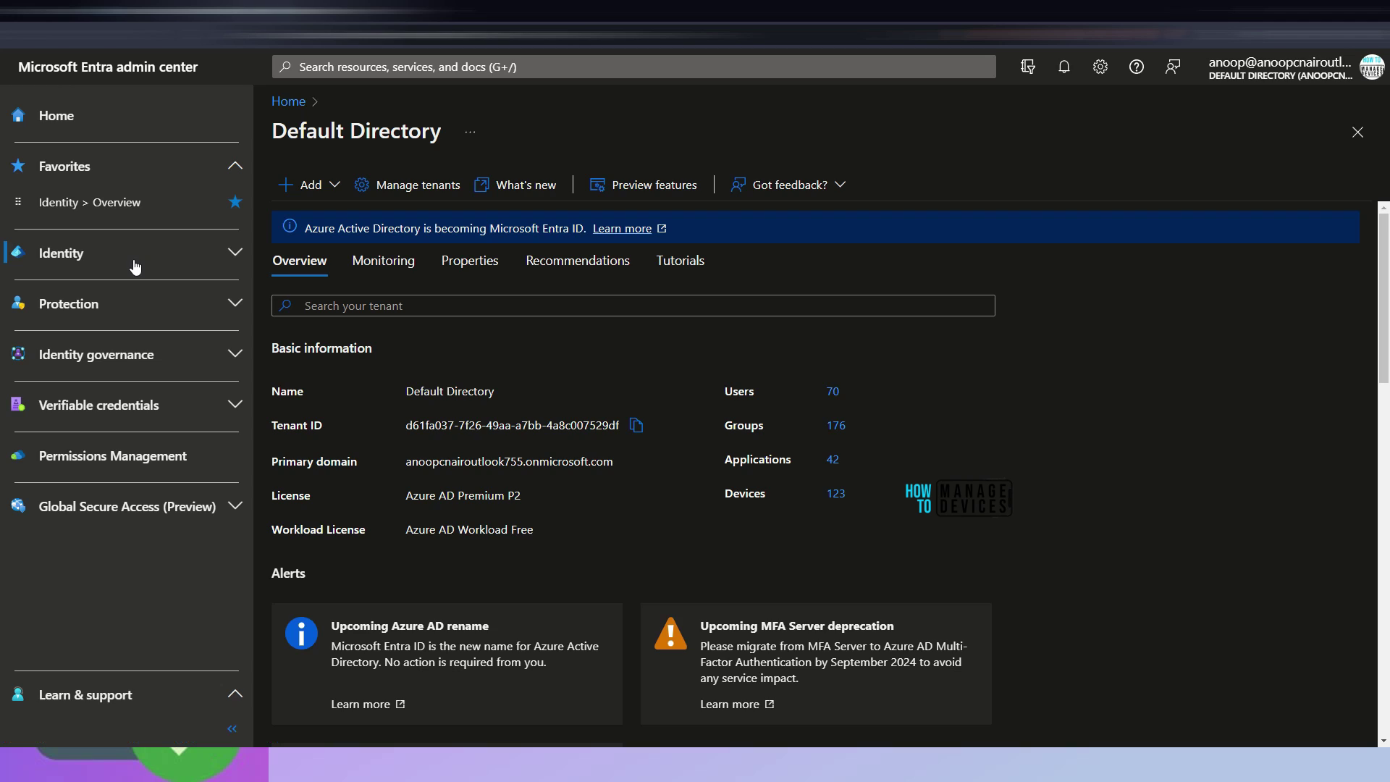
Add the All users page under Identity > Users to the favorites and check the list of favorites
{"action": "left_click", "coordinate": [134, 303]}
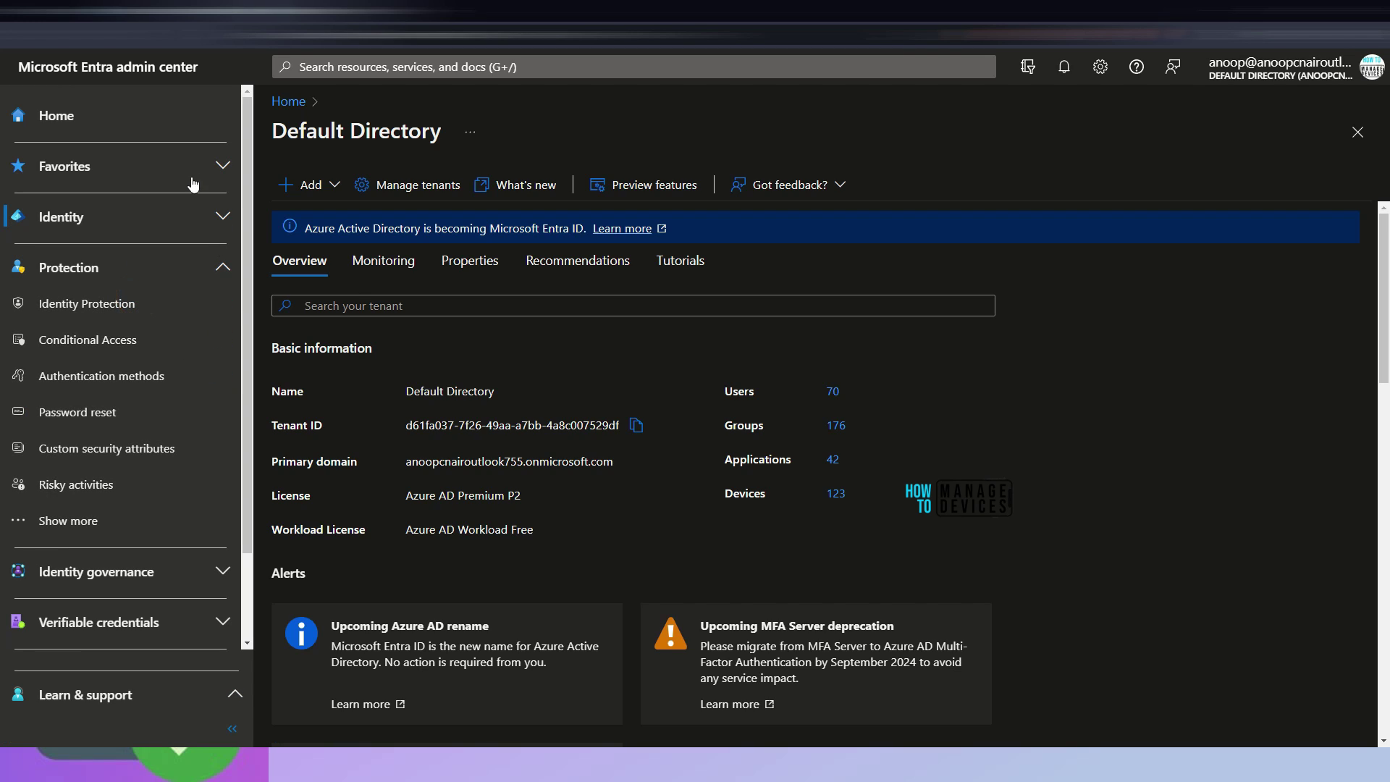
{"action": "left_click", "coordinate": [223, 215]}
{"action": "left_click", "coordinate": [221, 288]}
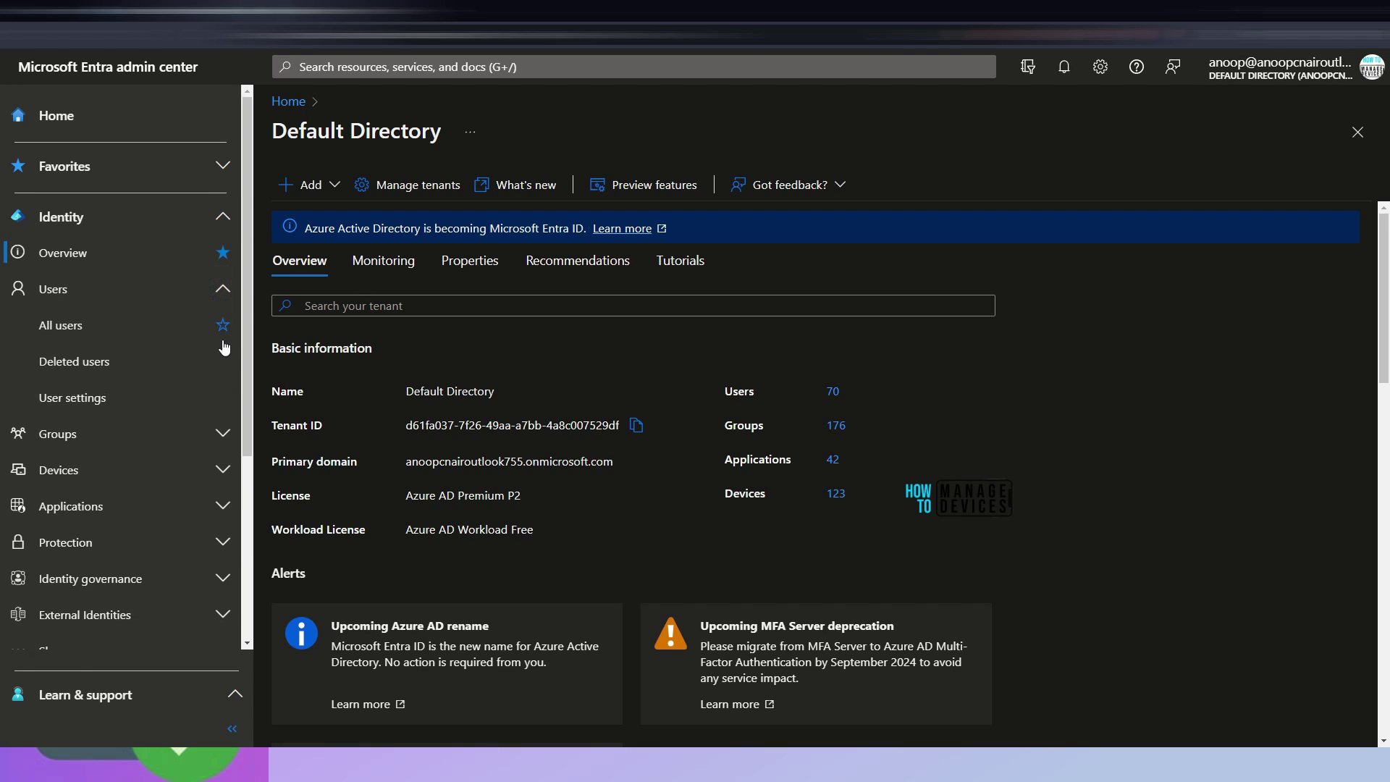
{"action": "left_click", "coordinate": [221, 323]}
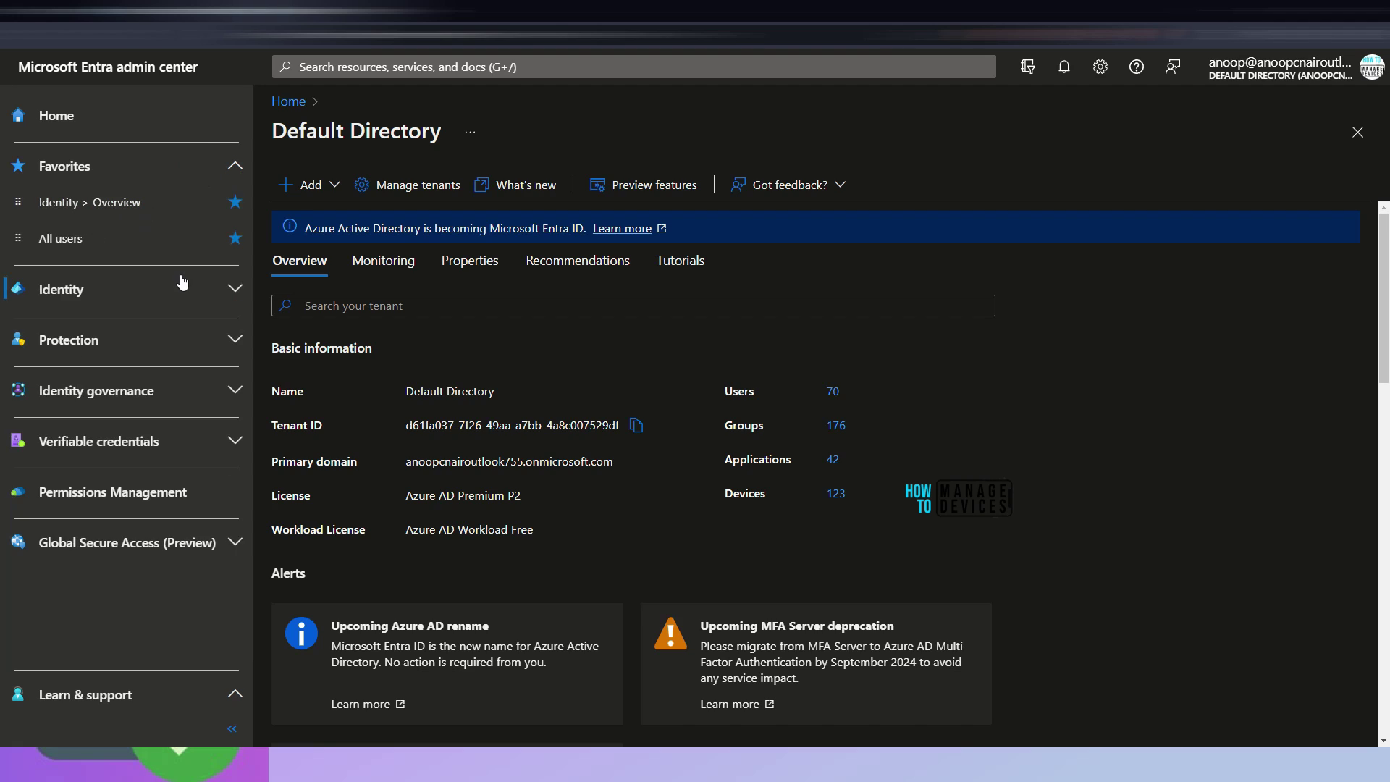
{"action": "mouse_move", "coordinate": [127, 156]}
{"action": "left_mouse_down"}
{"action": "mouse_move", "coordinate": [44, 156]}
{"action": "mouse_move", "coordinate": [124, 155]}
{"action": "left_mouse_up"}
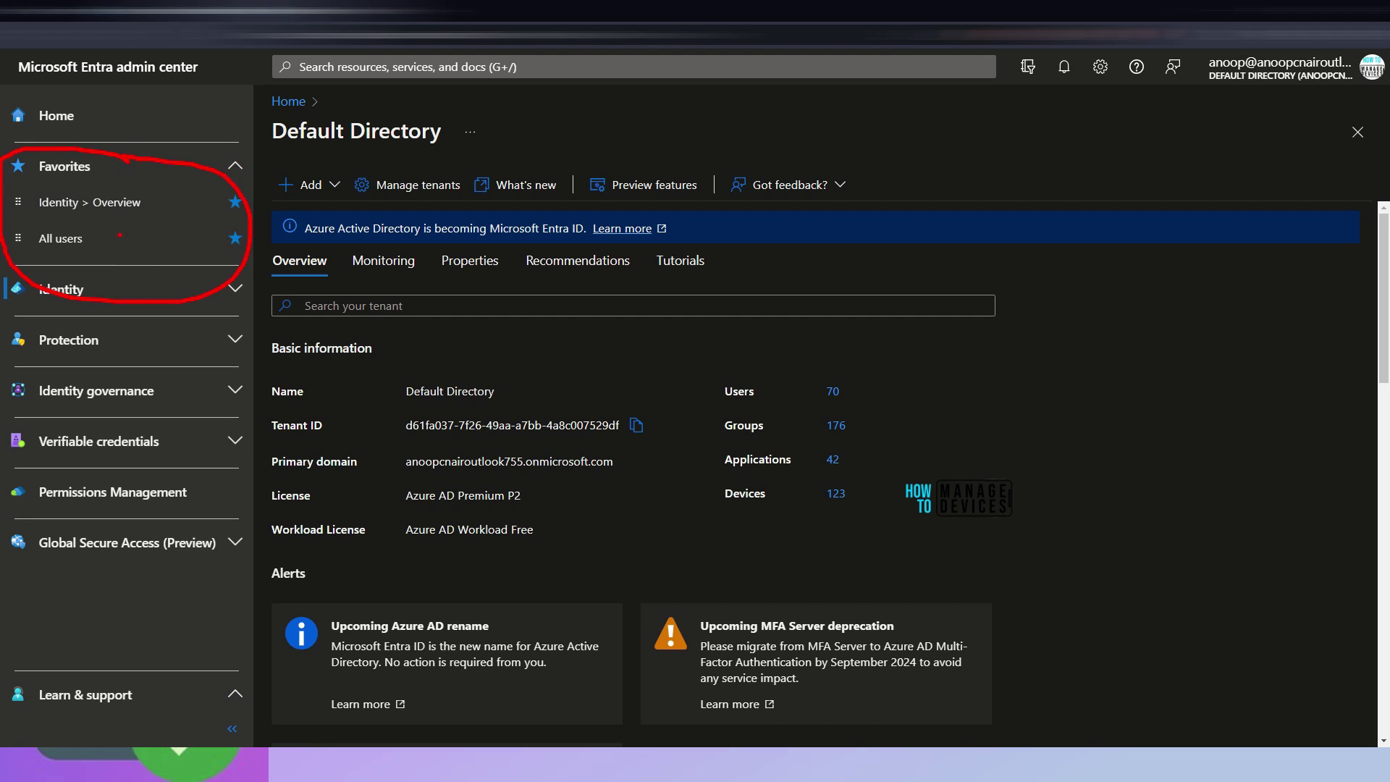
{"action": "left_click_drag", "start_coordinate": [170, 235], "coordinate": [104, 244]}
{"action": "left_click", "coordinate": [167, 247]}
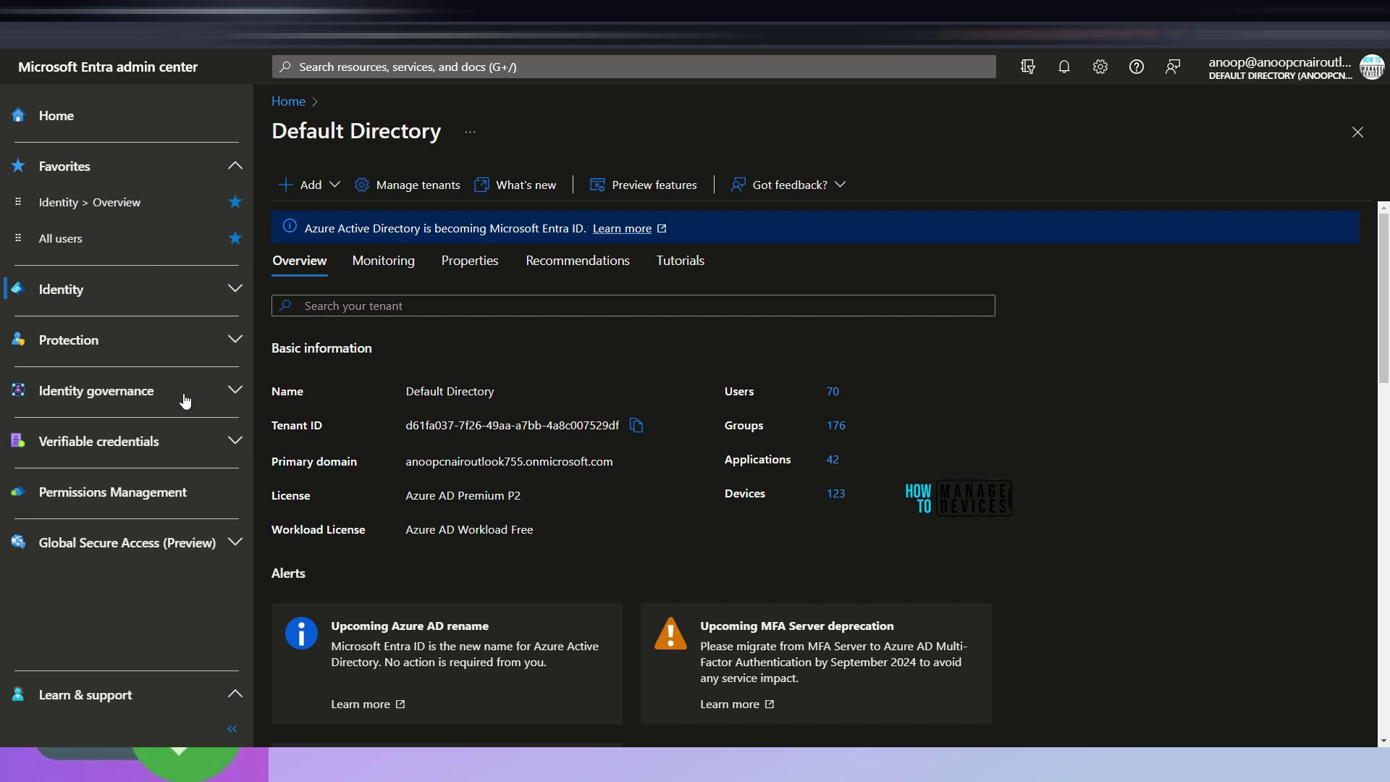
Add the Global Secure Access (Preview) Dashboard to the favorites and expand the list of favorites
{"action": "left_click", "coordinate": [217, 544]}
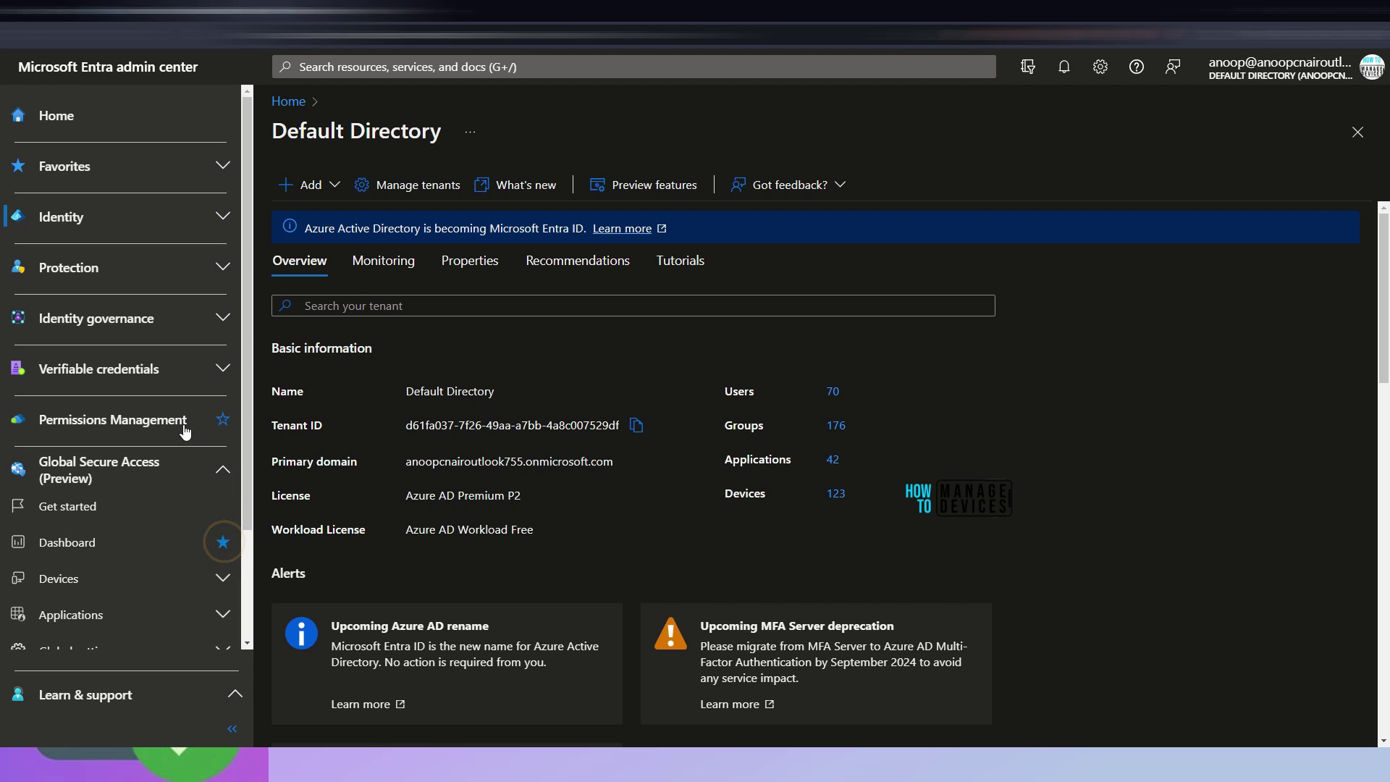
{"action": "left_click", "coordinate": [222, 542]}
{"action": "left_click", "coordinate": [221, 470]}
{"action": "left_click", "coordinate": [154, 175]}
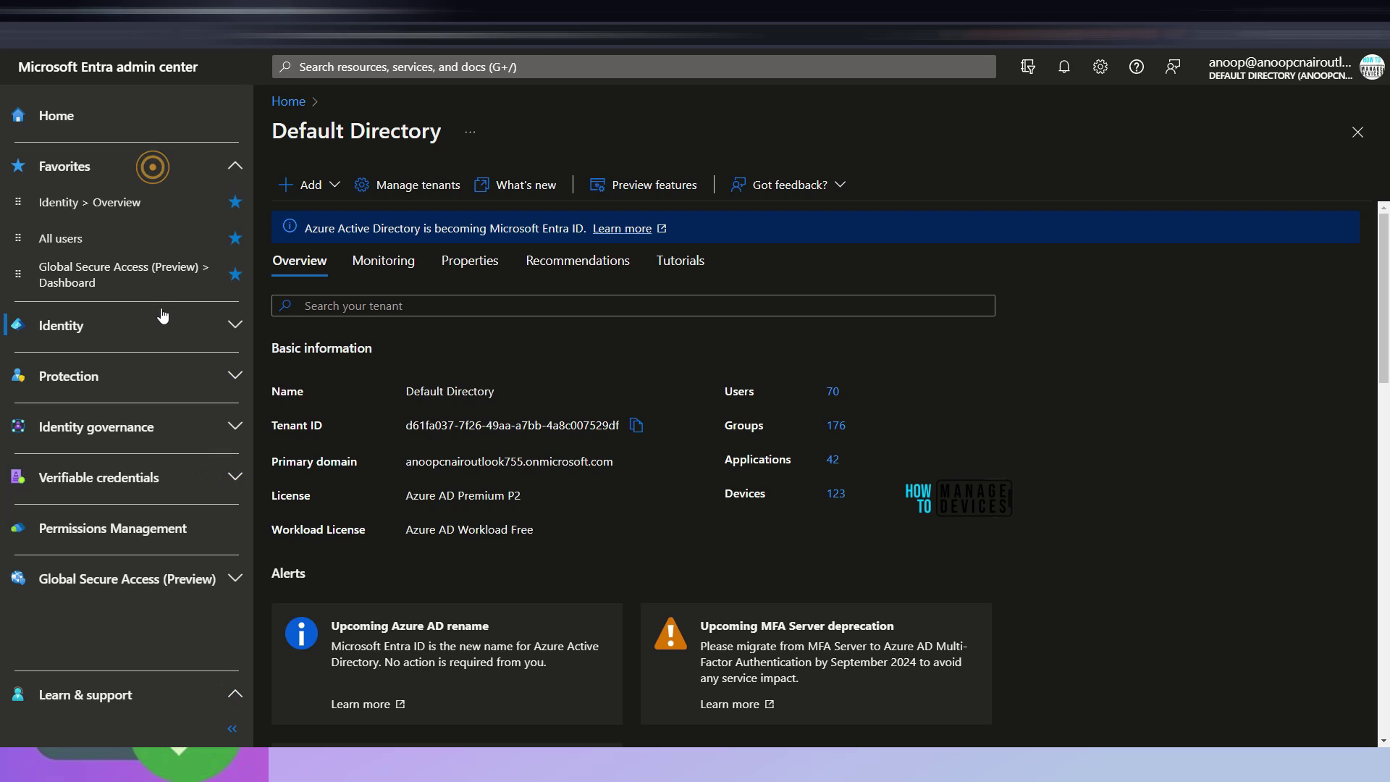
Open the Global Secure Access Dashboard from the favorites, look over its section's entries and collapse that section
{"action": "left_click", "coordinate": [125, 281]}
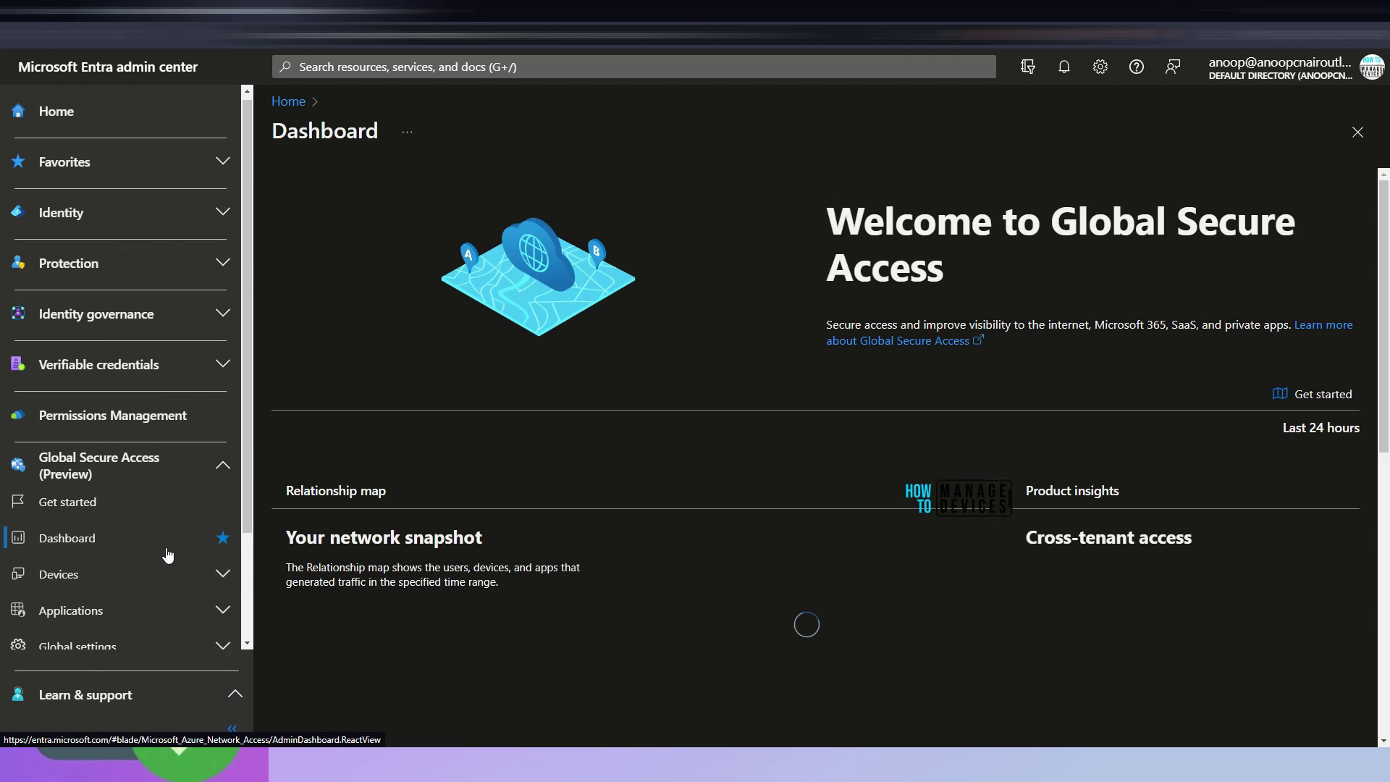
{"action": "scroll", "coordinate": [116, 572], "scroll_direction": "down", "scroll_amount": 2}
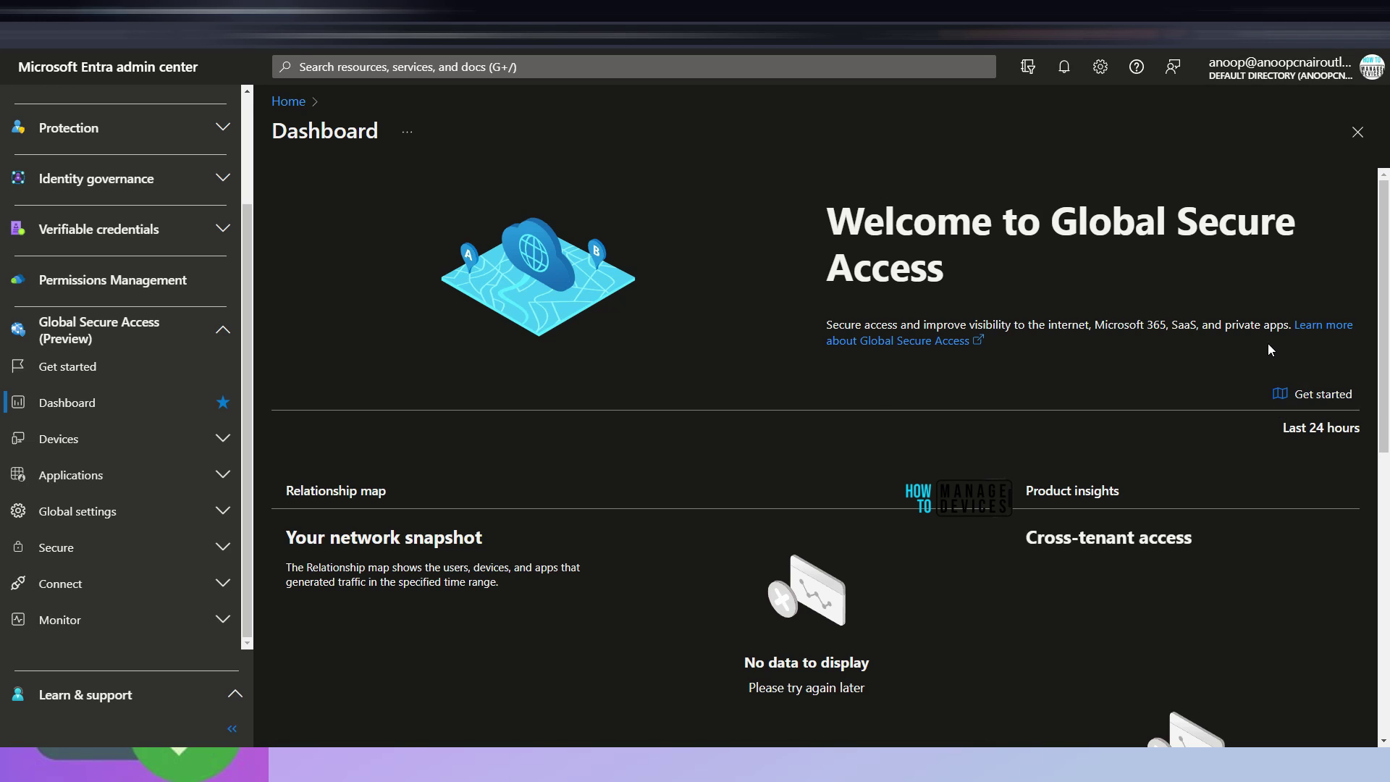
{"action": "left_click", "coordinate": [217, 328]}
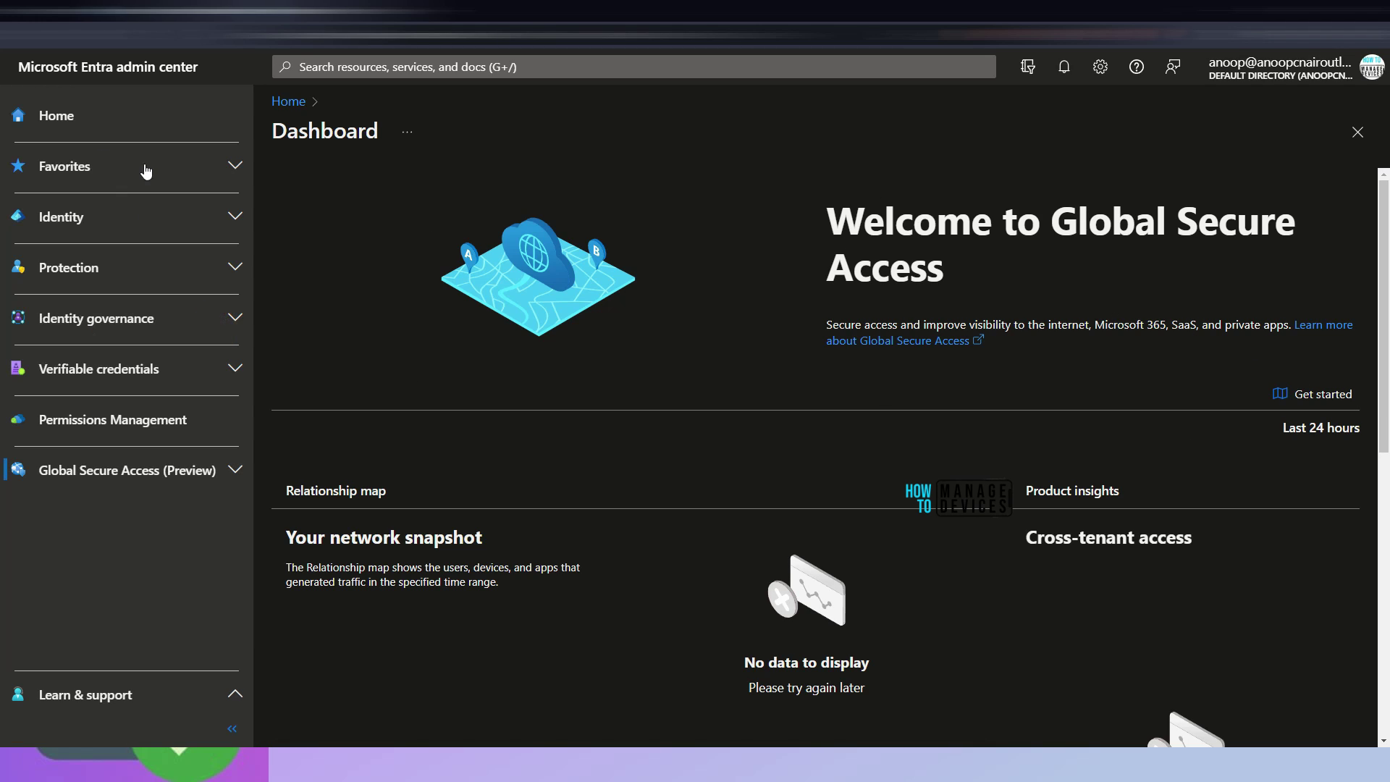
Expand the Identity section and examine its entries from Overview, Users and Groups through External Identities, including the additional ones
{"action": "left_click", "coordinate": [107, 227]}
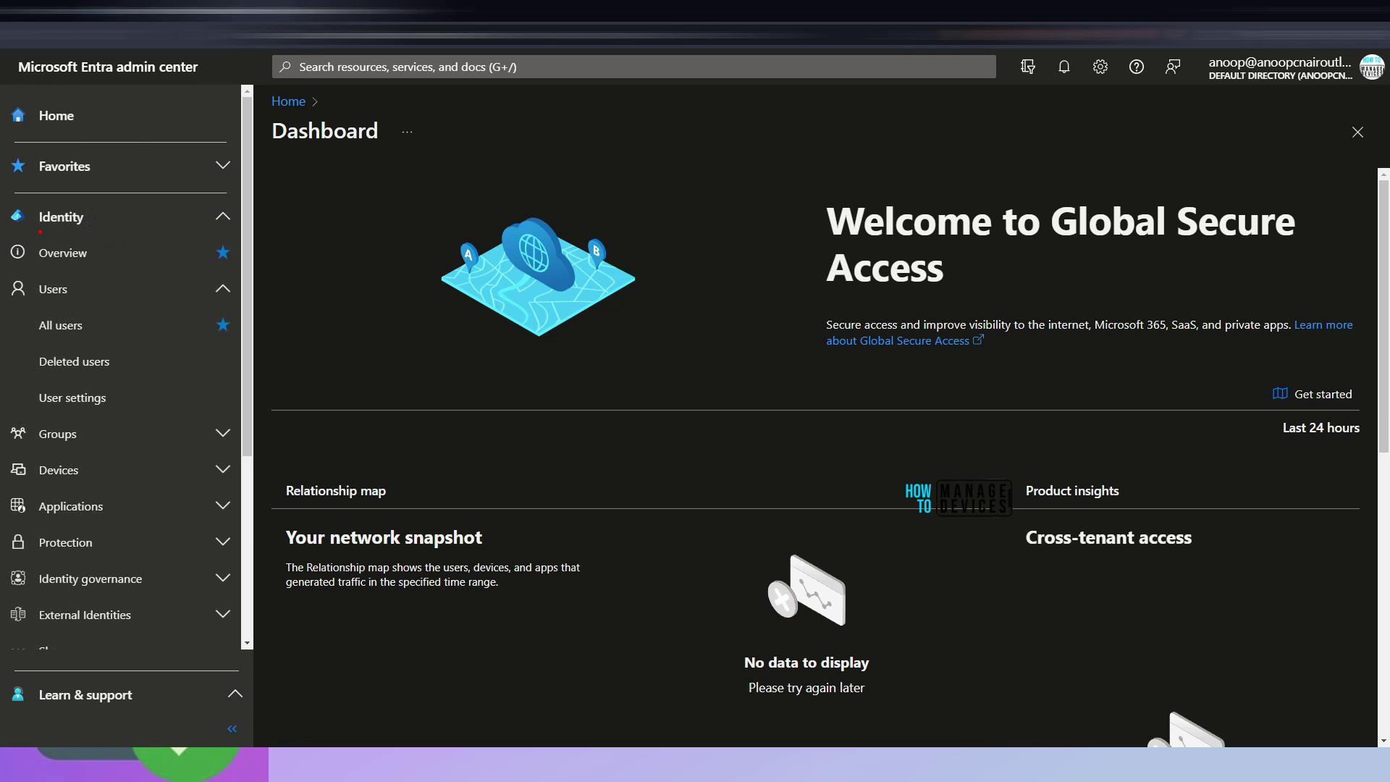
{"action": "left_click_drag", "start_coordinate": [129, 244], "coordinate": [39, 232]}
{"action": "mouse_move", "coordinate": [156, 226]}
{"action": "left_mouse_down"}
{"action": "mouse_move", "coordinate": [151, 363]}
{"action": "mouse_move", "coordinate": [174, 600]}
{"action": "left_mouse_up"}
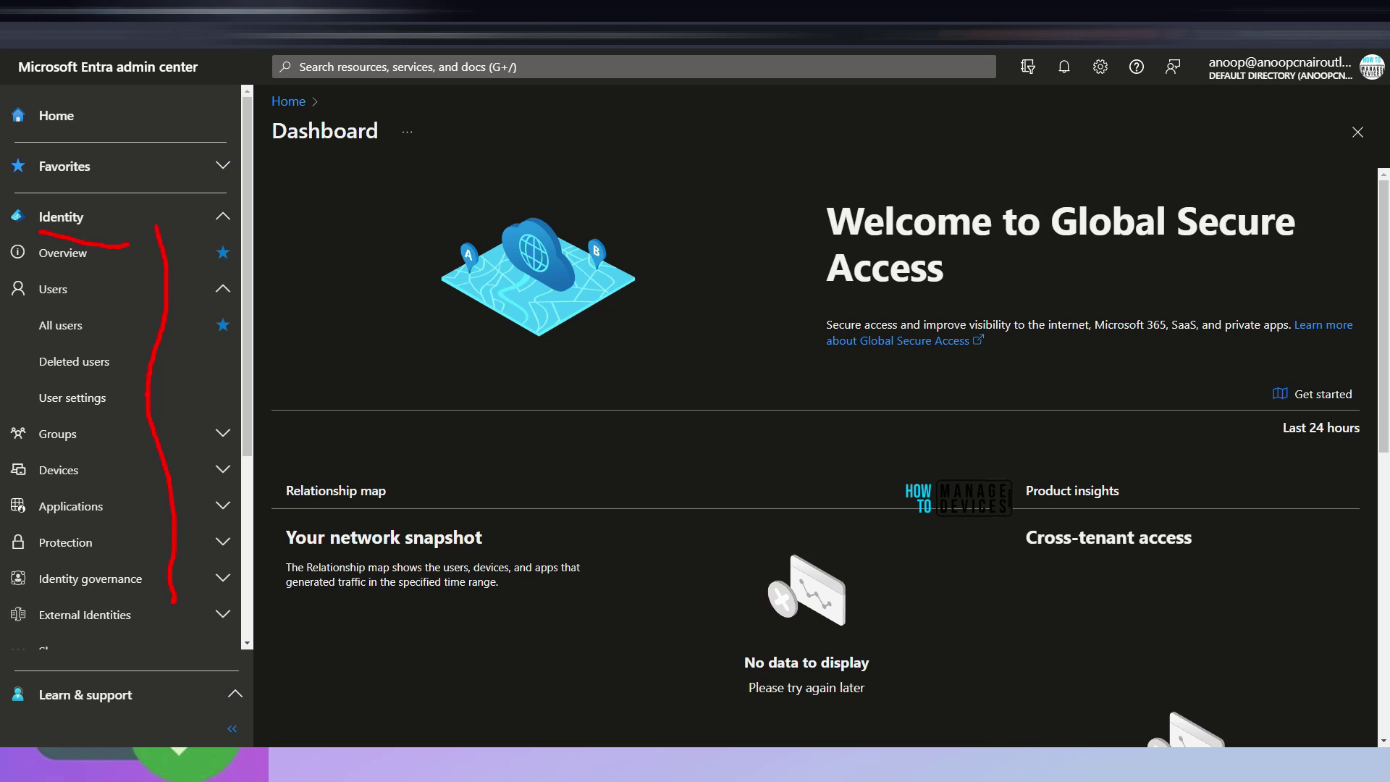
{"action": "mouse_move", "coordinate": [119, 269]}
{"action": "left_mouse_down"}
{"action": "mouse_move", "coordinate": [61, 270]}
{"action": "mouse_move", "coordinate": [59, 304]}
{"action": "left_mouse_up"}
{"action": "left_click_drag", "start_coordinate": [130, 343], "coordinate": [59, 338]}
{"action": "left_click_drag", "start_coordinate": [162, 380], "coordinate": [42, 381]}
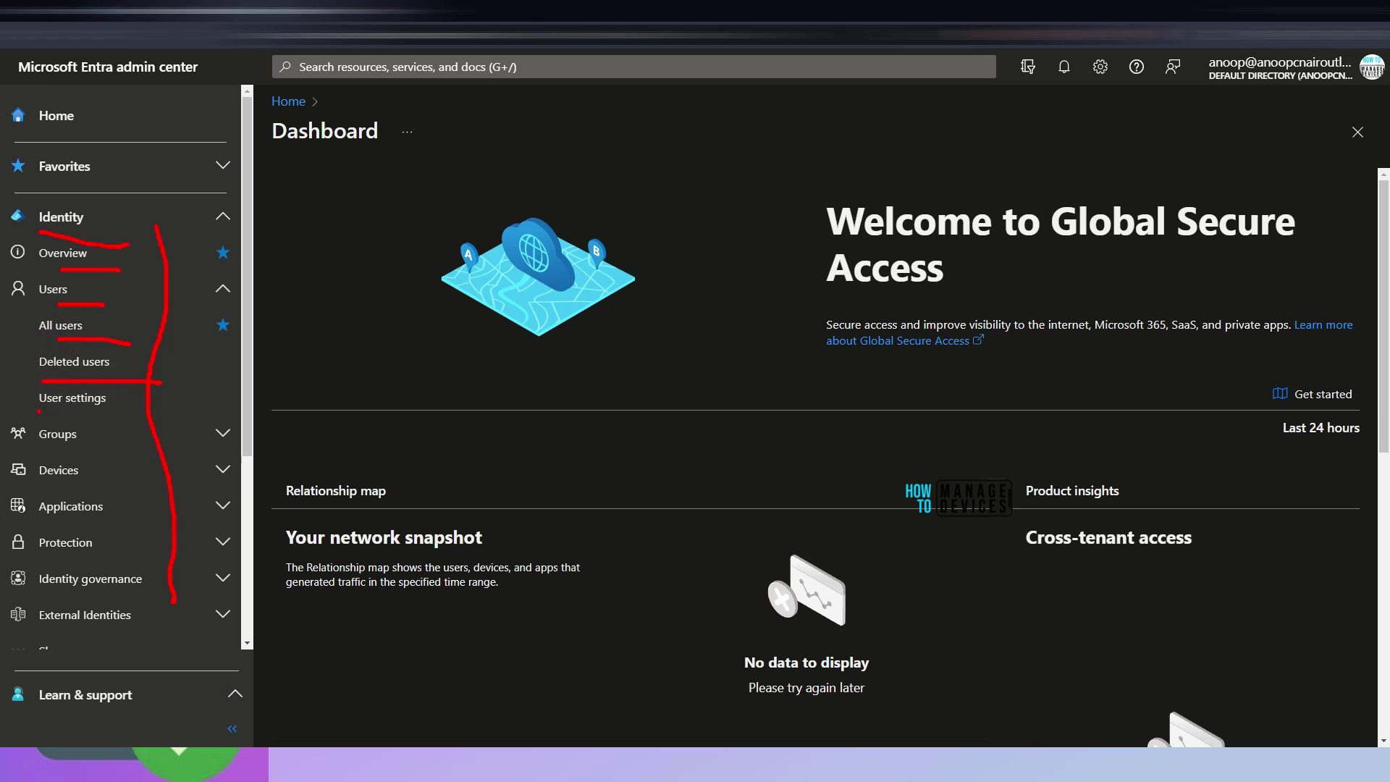
{"action": "left_click_drag", "start_coordinate": [115, 411], "coordinate": [36, 411]}
{"action": "left_click_drag", "start_coordinate": [141, 444], "coordinate": [41, 445]}
{"action": "left_click_drag", "start_coordinate": [110, 481], "coordinate": [39, 482]}
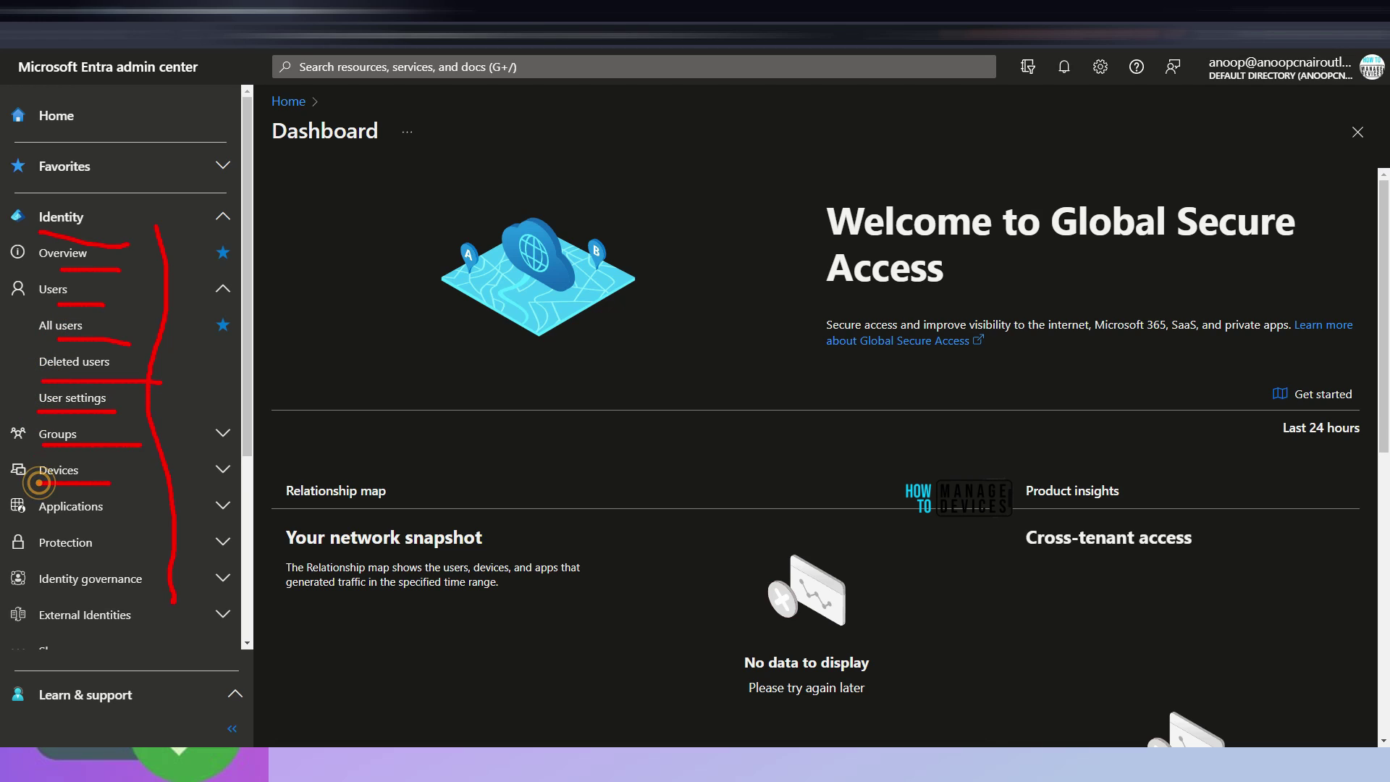
{"action": "left_click_drag", "start_coordinate": [123, 521], "coordinate": [40, 522]}
{"action": "mouse_move", "coordinate": [150, 557]}
{"action": "left_mouse_down"}
{"action": "mouse_move", "coordinate": [41, 556]}
{"action": "mouse_move", "coordinate": [150, 596]}
{"action": "left_mouse_up"}
{"action": "left_click", "coordinate": [42, 594]}
{"action": "mouse_move", "coordinate": [76, 638]}
{"action": "left_mouse_down"}
{"action": "mouse_move", "coordinate": [30, 638]}
{"action": "mouse_move", "coordinate": [132, 638]}
{"action": "left_mouse_up"}
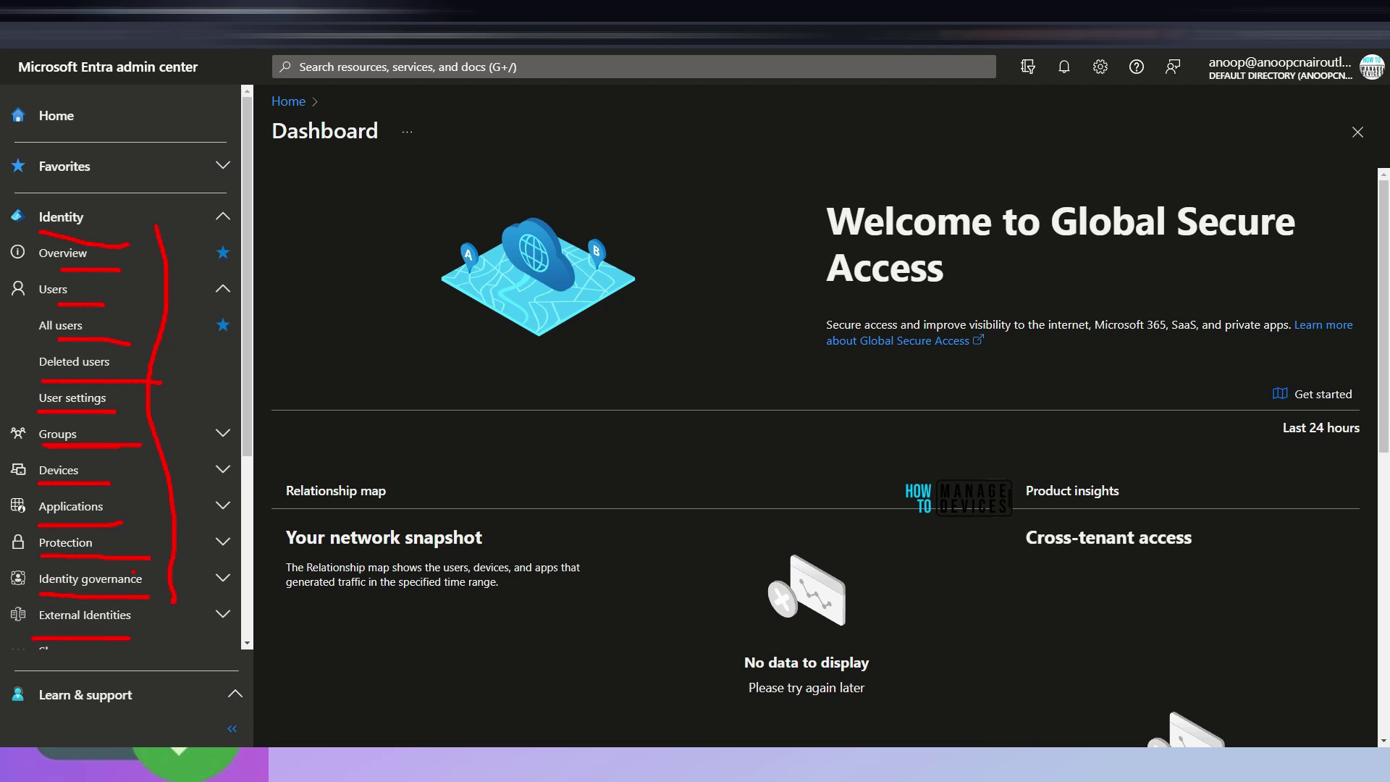
{"action": "key", "text": "Escape"}
{"action": "scroll", "coordinate": [73, 471], "scroll_direction": "down", "scroll_amount": 2}
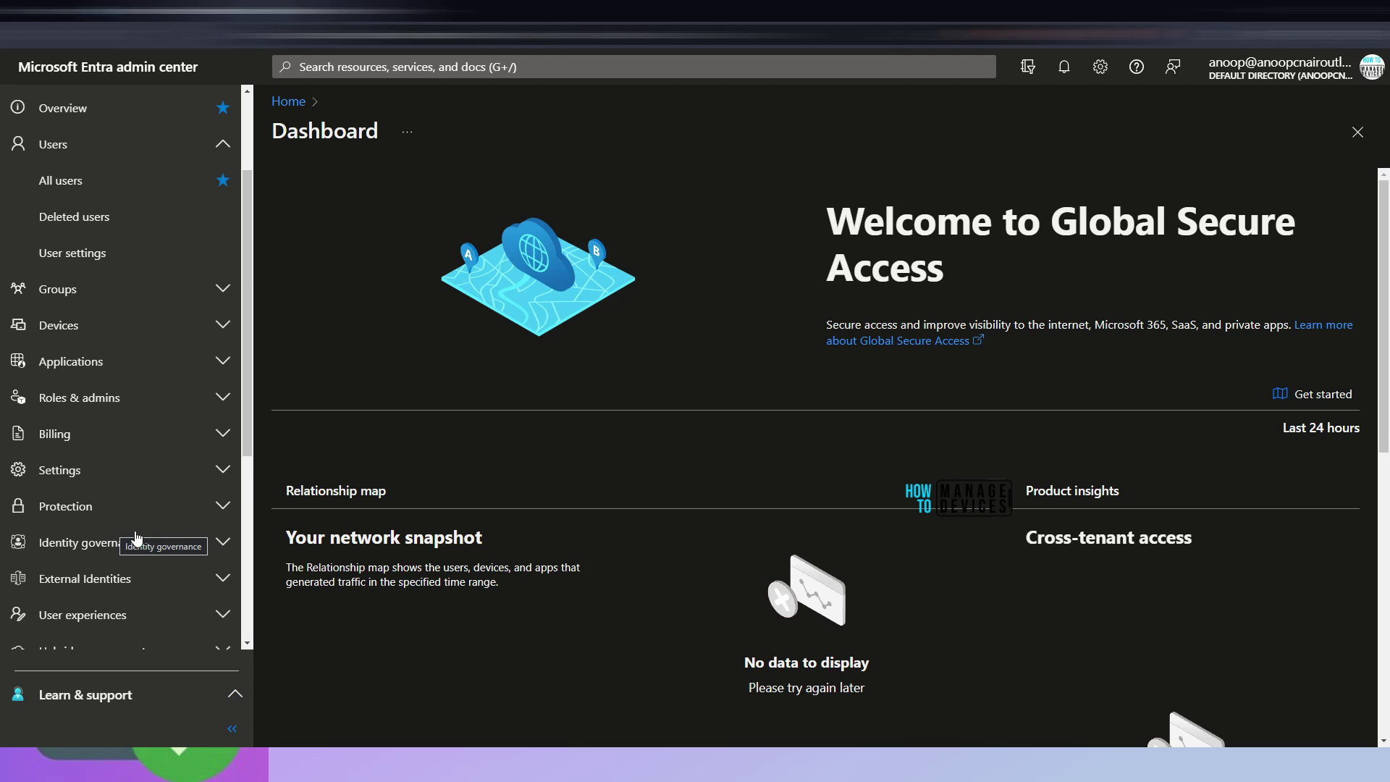
Look over the remaining Identity entries and collapse the additional ones so only the short list is shown
{"action": "scroll", "coordinate": [135, 536], "scroll_direction": "down", "scroll_amount": 4}
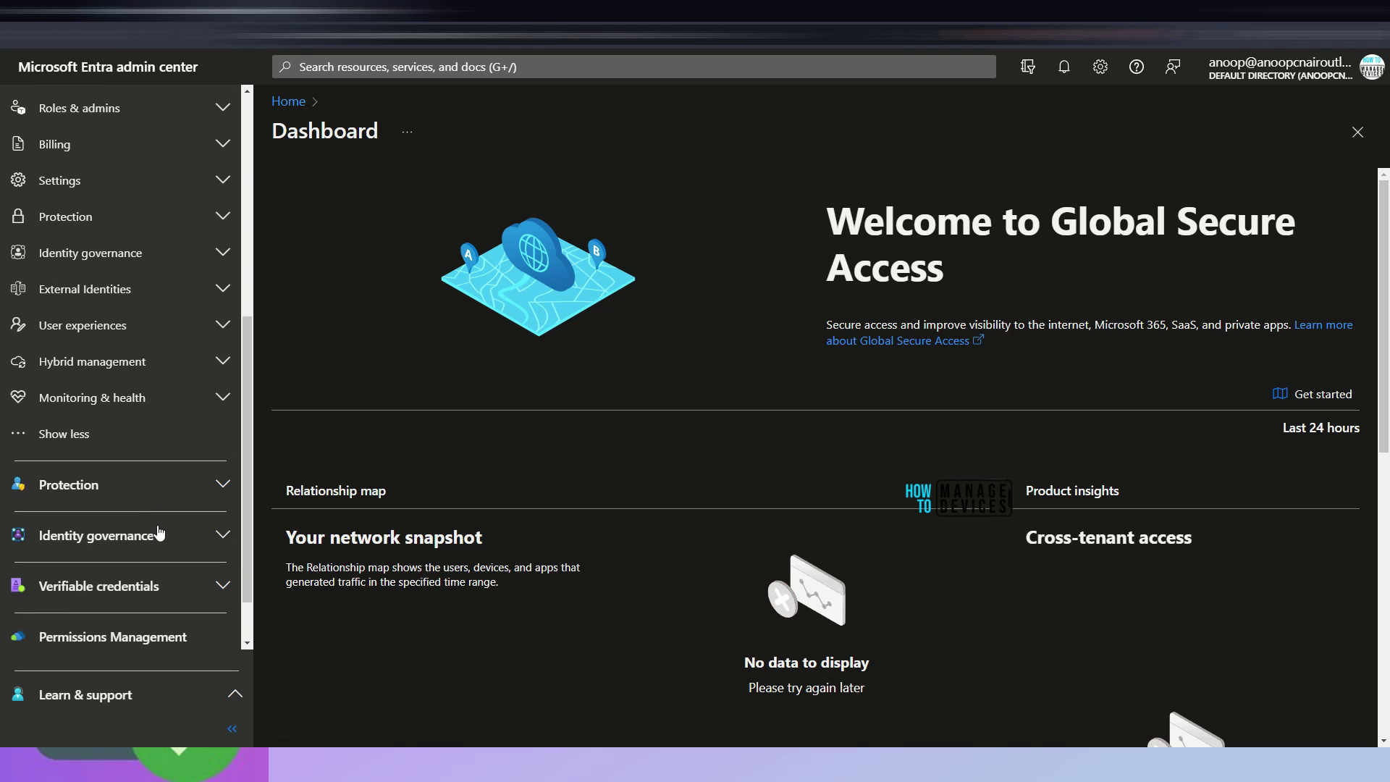
{"action": "left_click", "coordinate": [67, 442]}
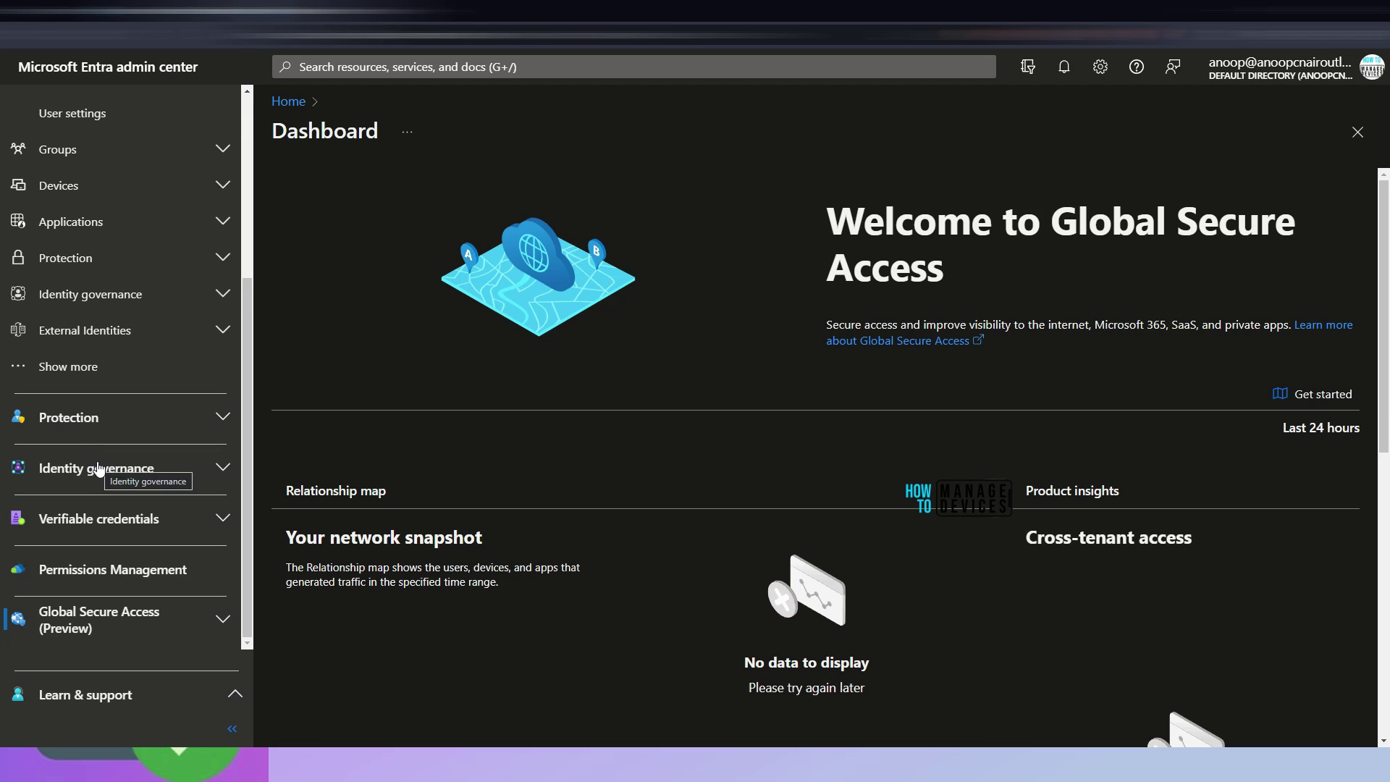
{"action": "scroll", "coordinate": [138, 391], "scroll_direction": "up", "scroll_amount": 4}
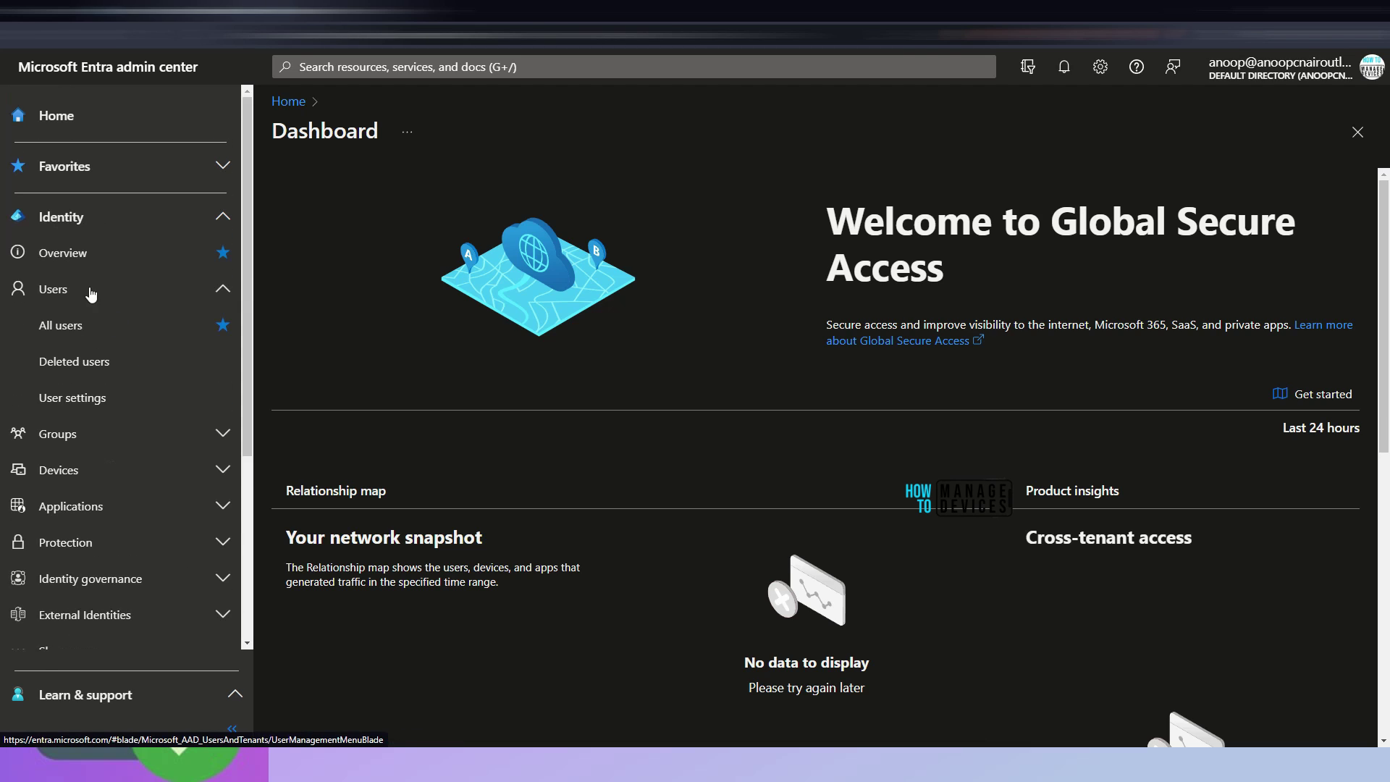
Open the All users, Deleted users and User settings pages under Identity > Users one after another
{"action": "left_click", "coordinate": [63, 299]}
{"action": "left_click", "coordinate": [66, 302]}
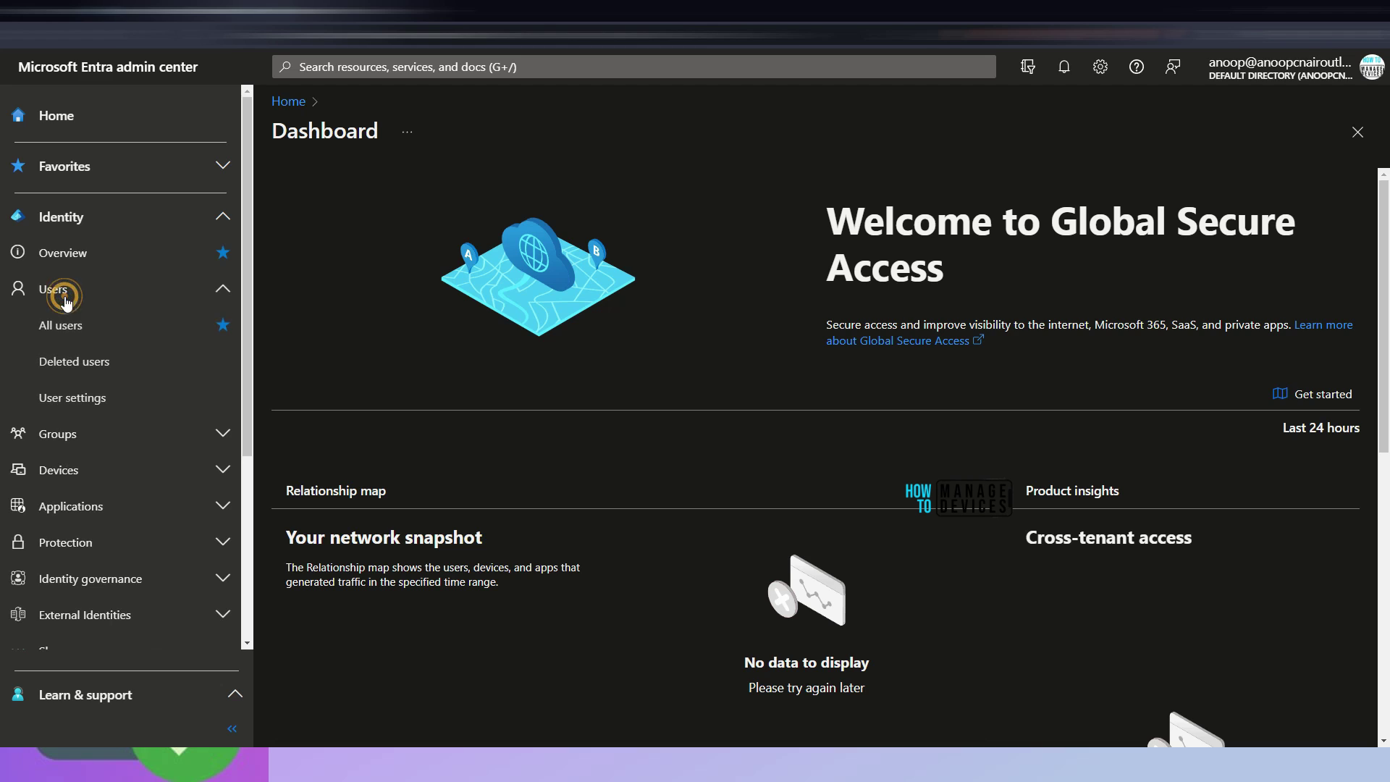
{"action": "left_click", "coordinate": [65, 322]}
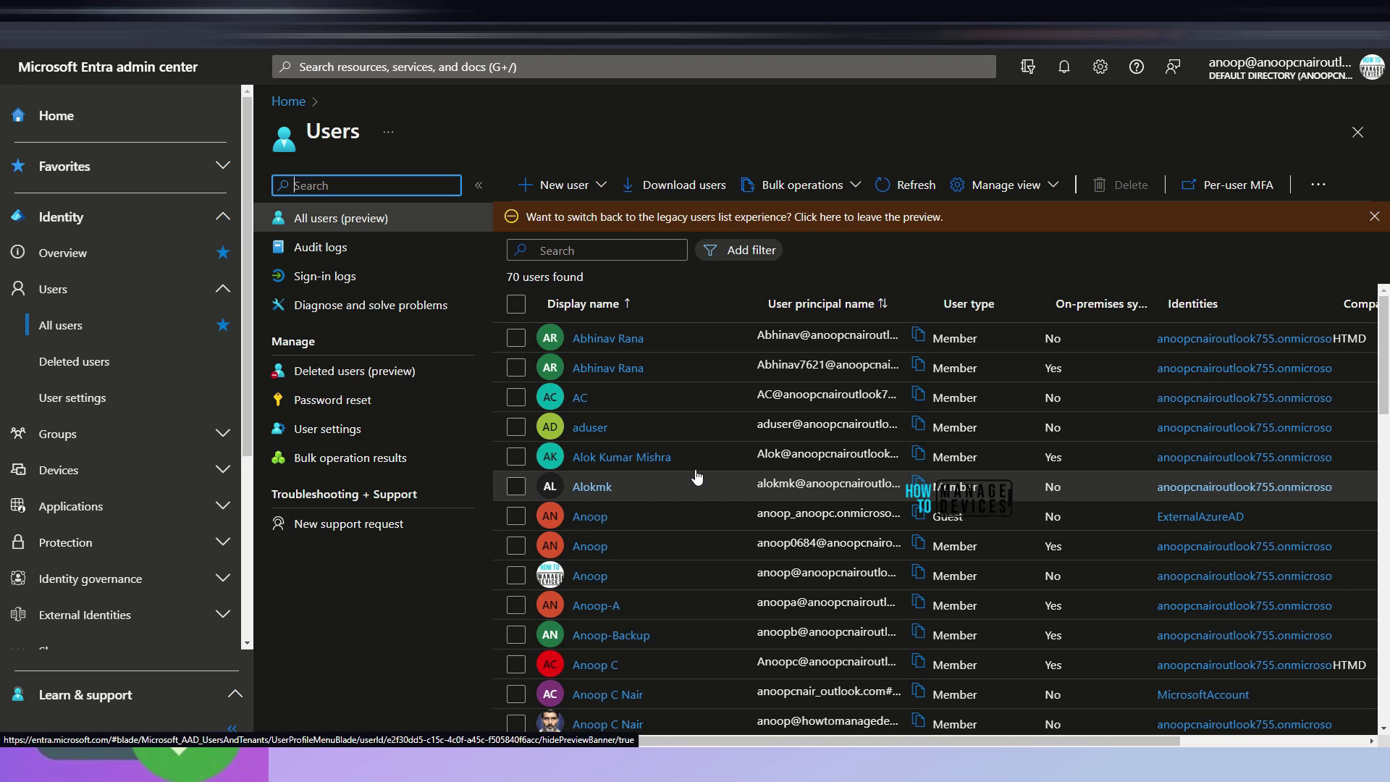
{"action": "left_click", "coordinate": [87, 360]}
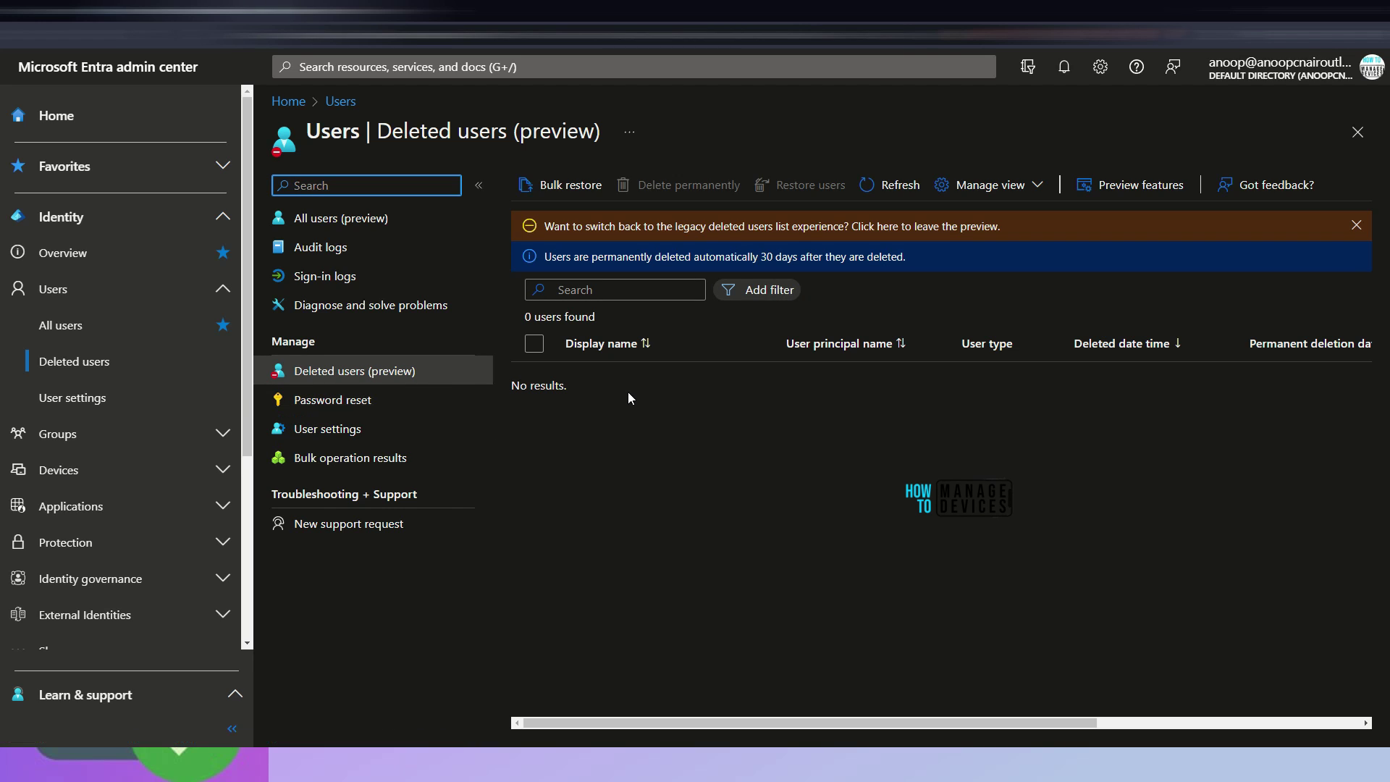
{"action": "left_click", "coordinate": [94, 400]}
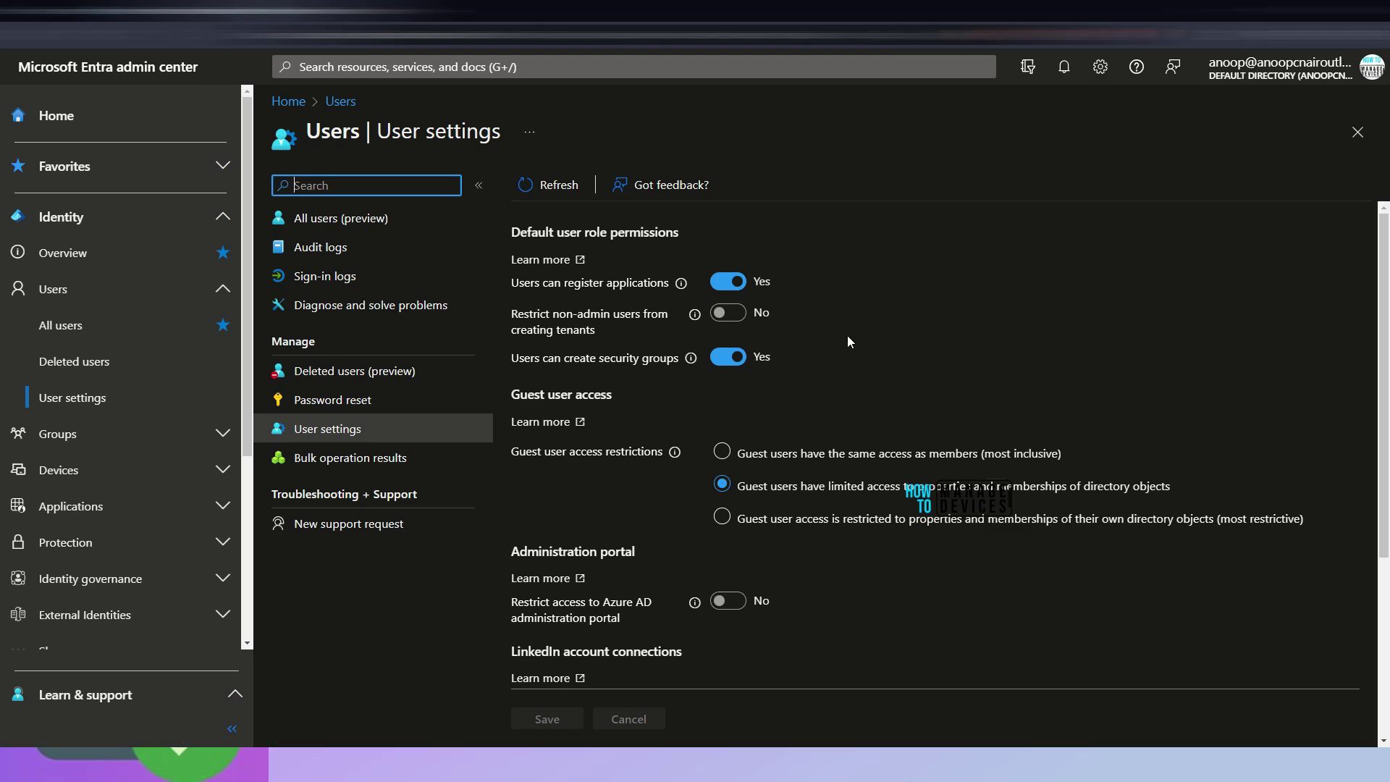
{"action": "mouse_move", "coordinate": [751, 247]}
{"action": "left_mouse_down"}
{"action": "mouse_move", "coordinate": [662, 194]}
{"action": "mouse_move", "coordinate": [416, 362]}
{"action": "mouse_move", "coordinate": [854, 268]}
{"action": "mouse_move", "coordinate": [792, 254]}
{"action": "left_mouse_up"}
{"action": "key", "text": "Escape"}
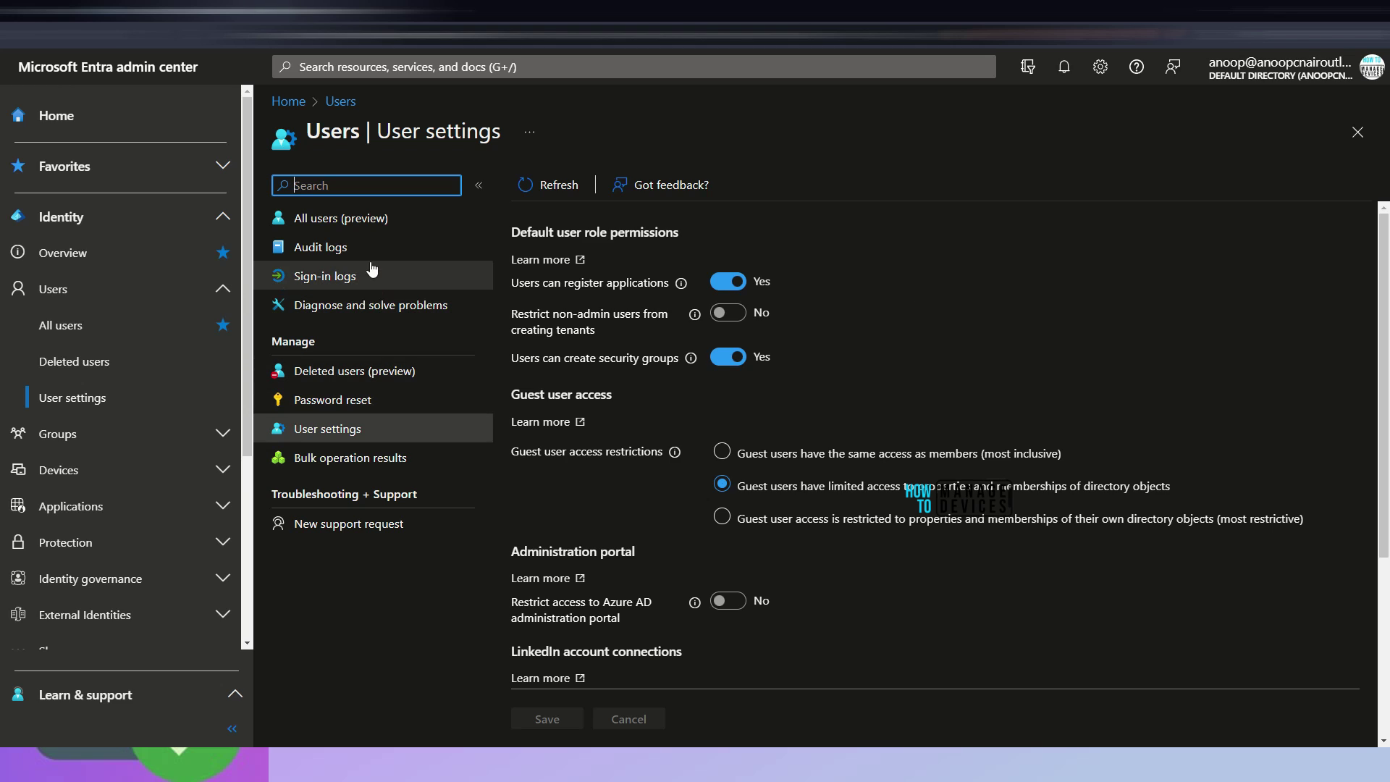
View the Audit logs, Sign-in logs and Diagnose and solve problems pages of Users
{"action": "left_click", "coordinate": [325, 247]}
{"action": "left_click", "coordinate": [327, 277]}
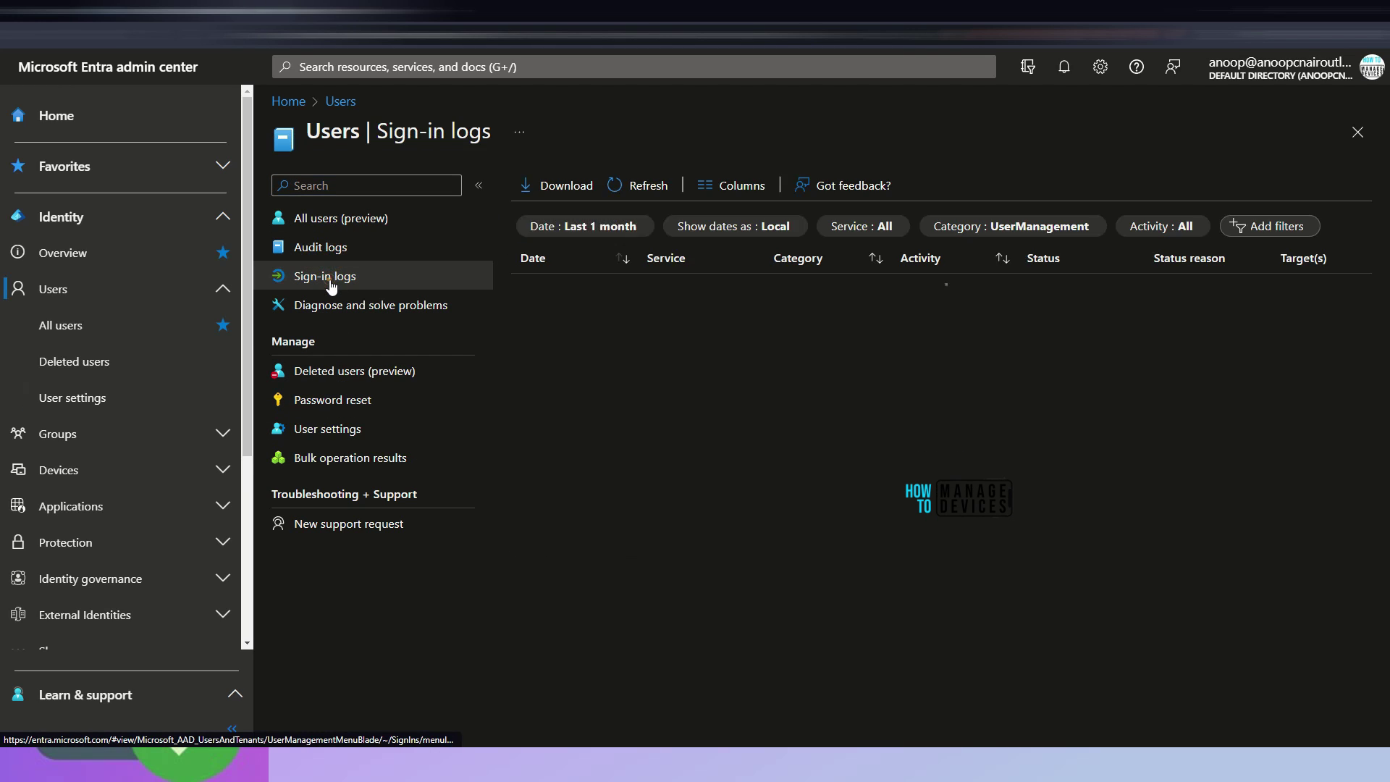
{"action": "left_click", "coordinate": [362, 306]}
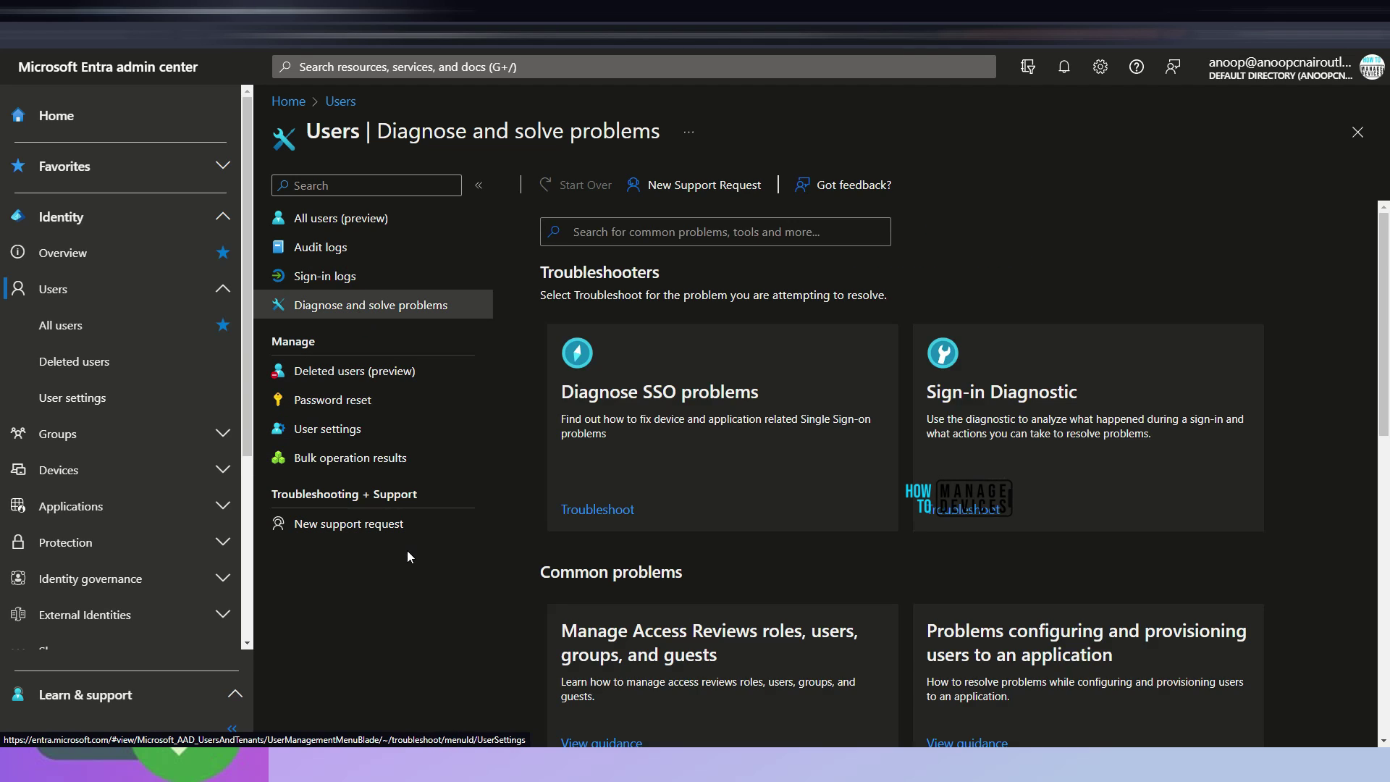
Expand Groups under Identity, look over its entries and open the Group settings page
{"action": "left_click", "coordinate": [94, 437]}
{"action": "scroll", "coordinate": [121, 472], "scroll_direction": "down", "scroll_amount": 1}
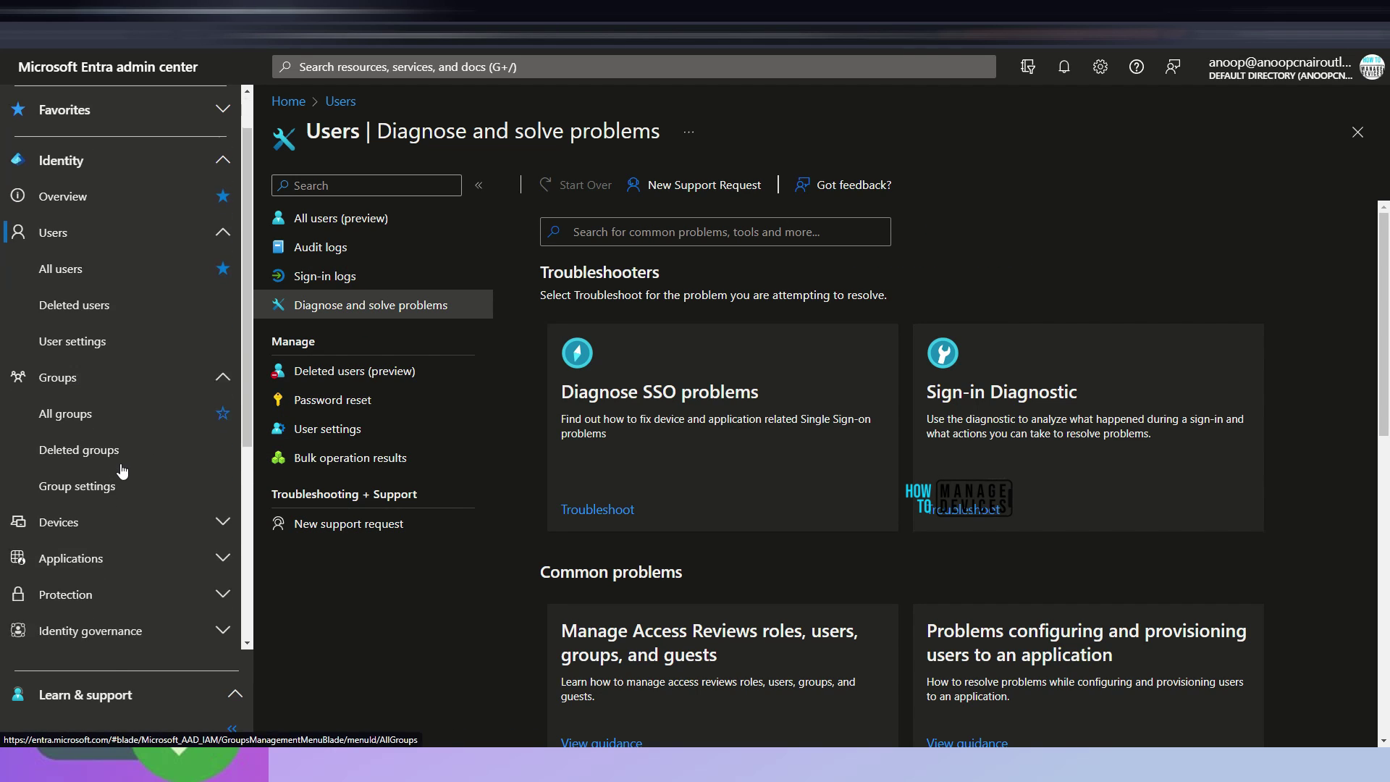
{"action": "mouse_move", "coordinate": [28, 379]}
{"action": "left_mouse_down"}
{"action": "mouse_move", "coordinate": [103, 386]}
{"action": "mouse_move", "coordinate": [117, 409]}
{"action": "left_mouse_up"}
{"action": "left_click_drag", "start_coordinate": [35, 440], "coordinate": [176, 440]}
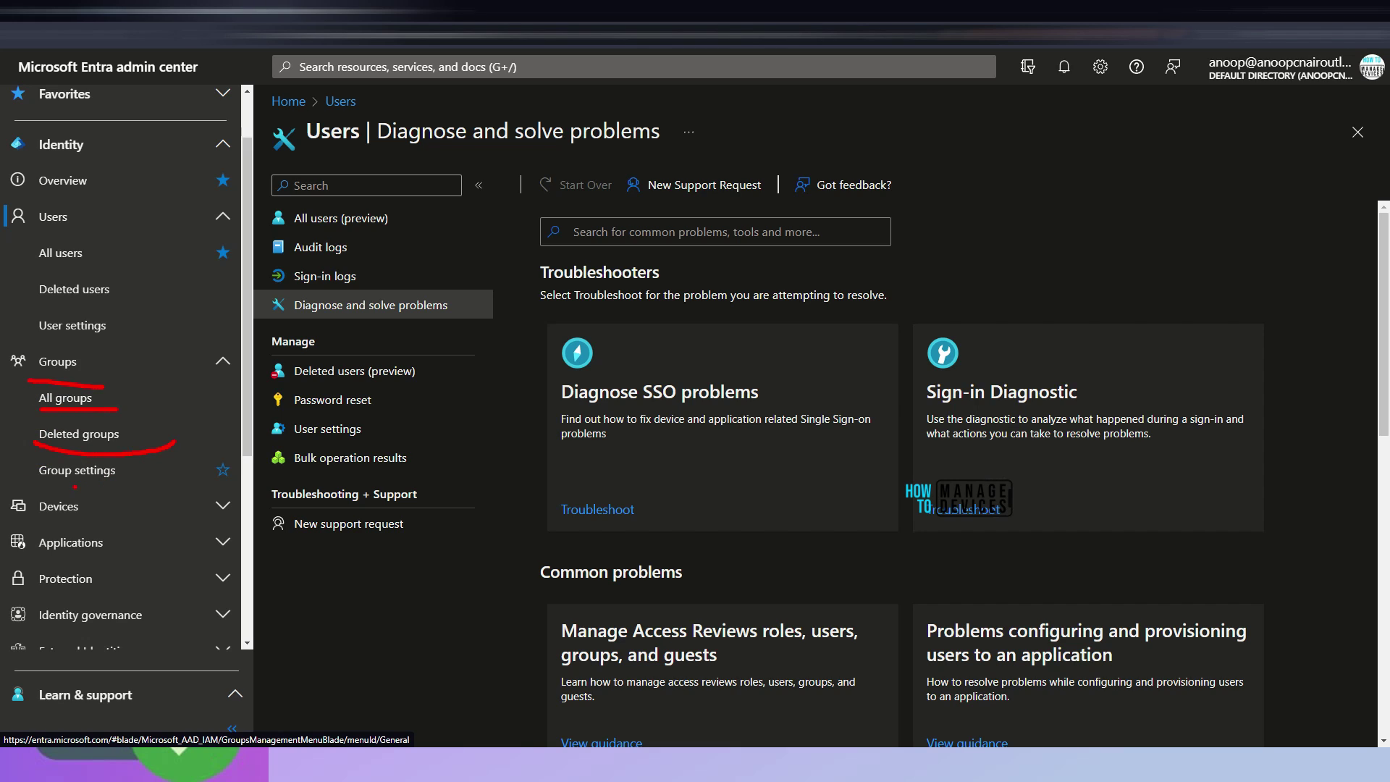
{"action": "left_click_drag", "start_coordinate": [50, 489], "coordinate": [126, 486]}
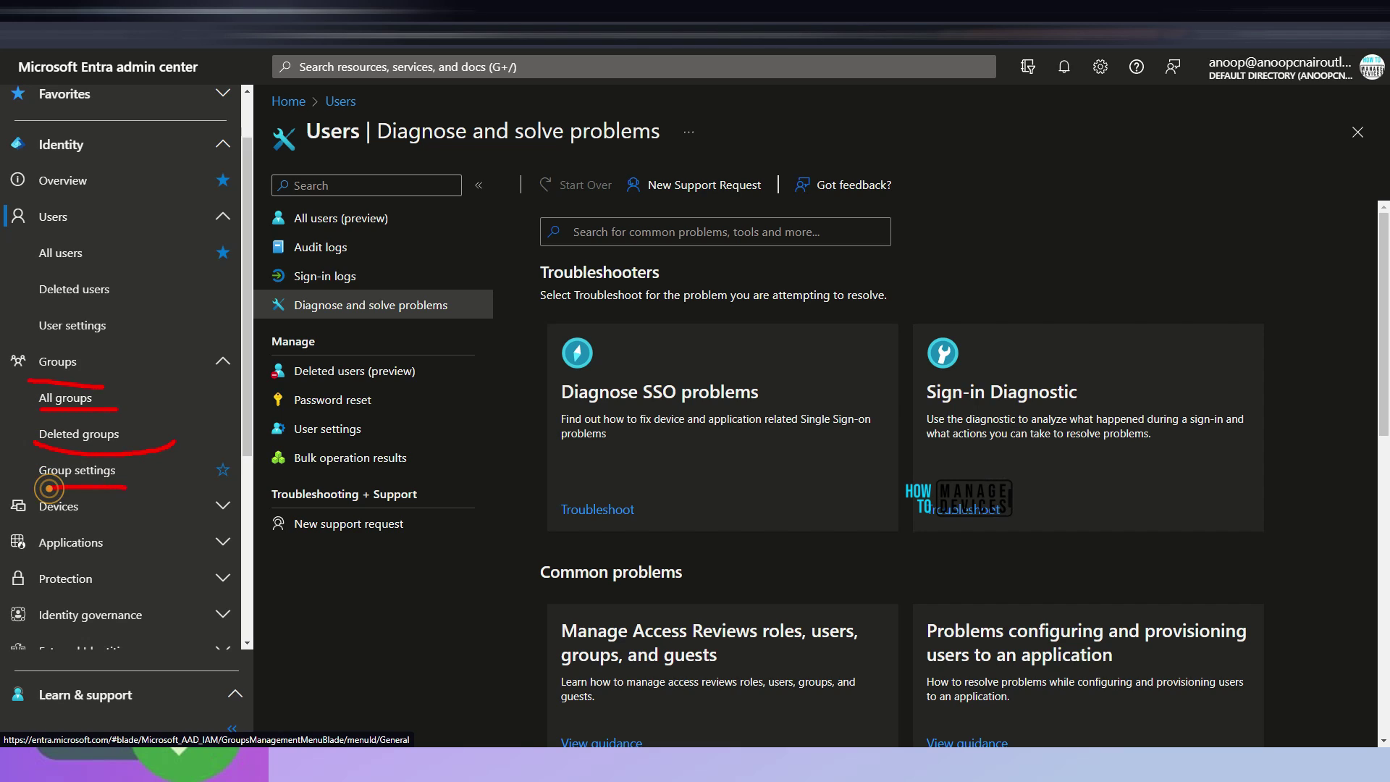
{"action": "left_click", "coordinate": [103, 484]}
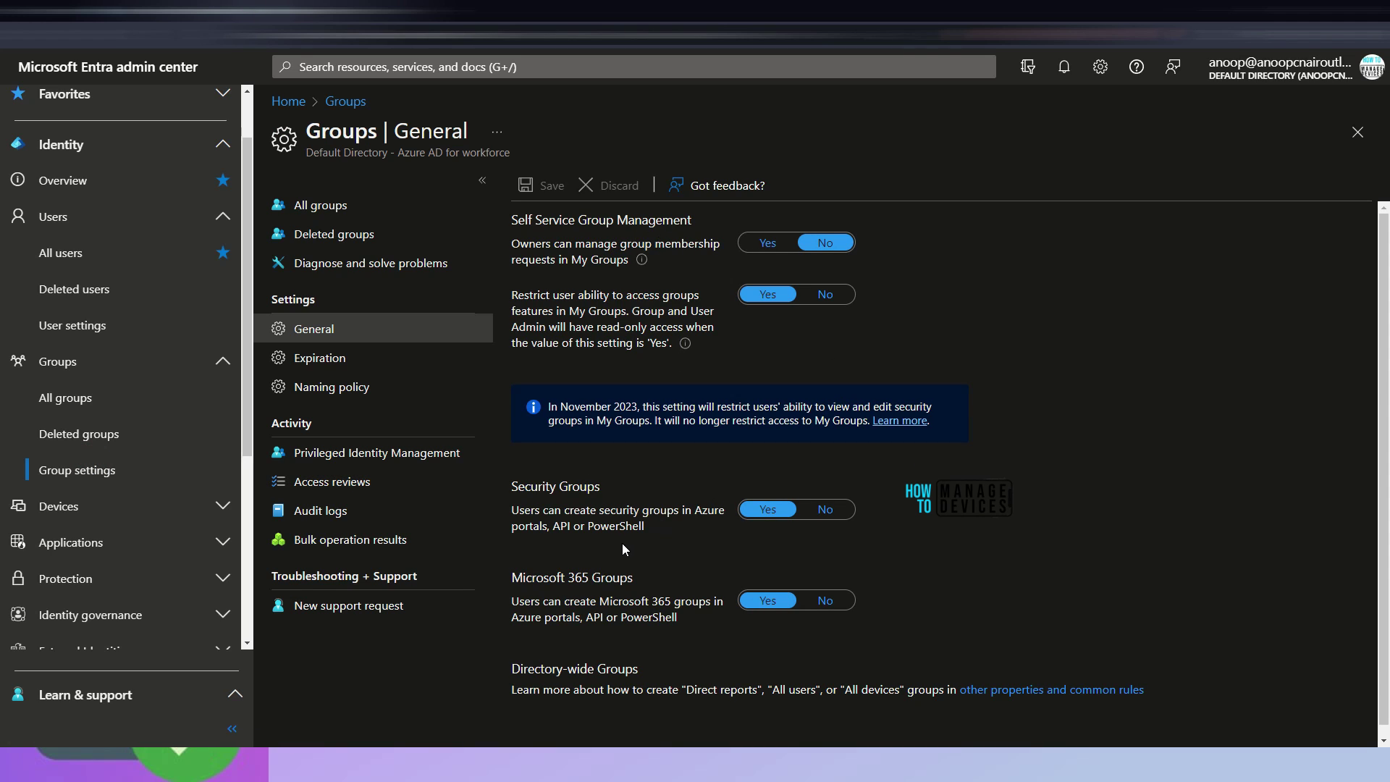
View the All groups list, expand Devices under Identity and open its BitLocker keys page
{"action": "scroll", "coordinate": [671, 557], "scroll_direction": "down", "scroll_amount": 1}
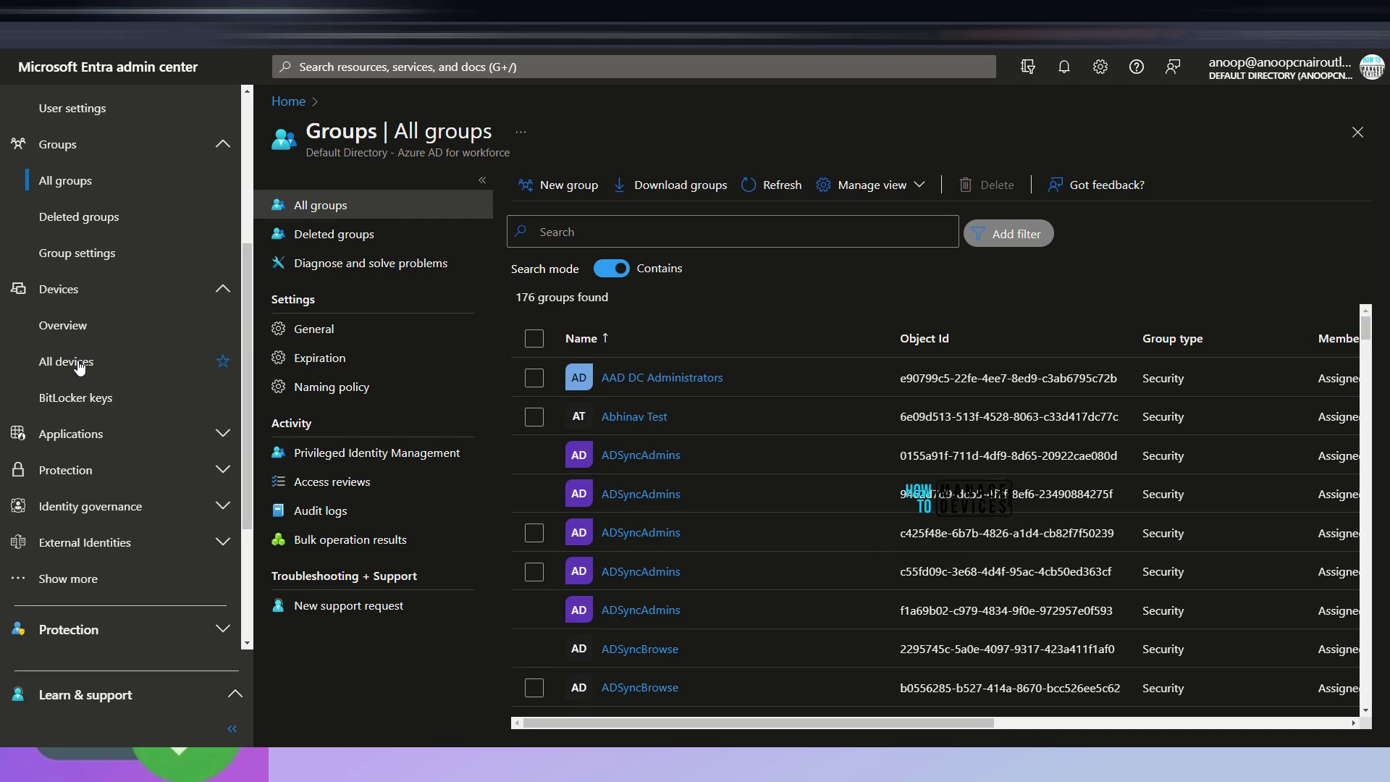
{"action": "mouse_move", "coordinate": [86, 275]}
{"action": "left_mouse_down"}
{"action": "mouse_move", "coordinate": [137, 258]}
{"action": "mouse_move", "coordinate": [70, 304]}
{"action": "left_mouse_up"}
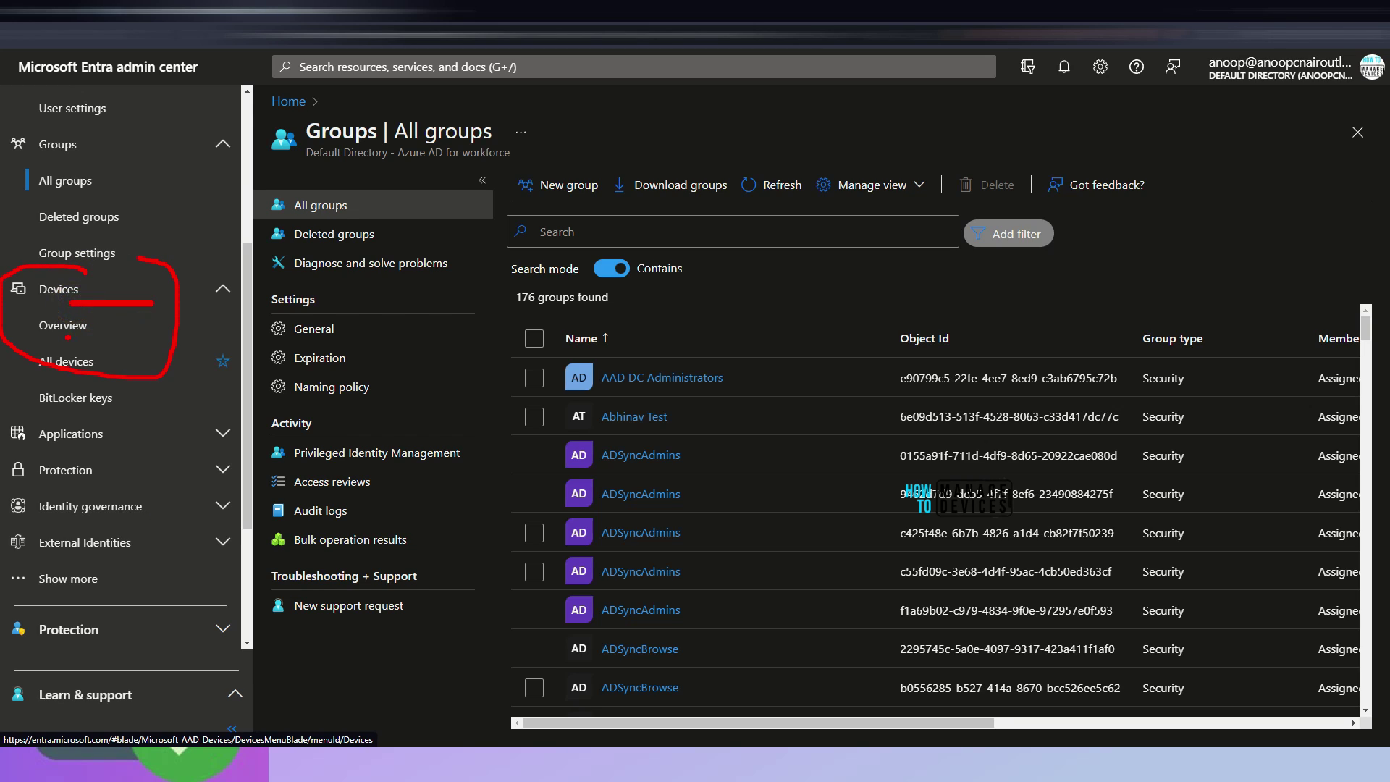
{"action": "mouse_move", "coordinate": [161, 337]}
{"action": "left_mouse_down"}
{"action": "mouse_move", "coordinate": [66, 337]}
{"action": "mouse_move", "coordinate": [123, 376]}
{"action": "mouse_move", "coordinate": [36, 411]}
{"action": "left_mouse_up"}
{"action": "left_click", "coordinate": [94, 398]}
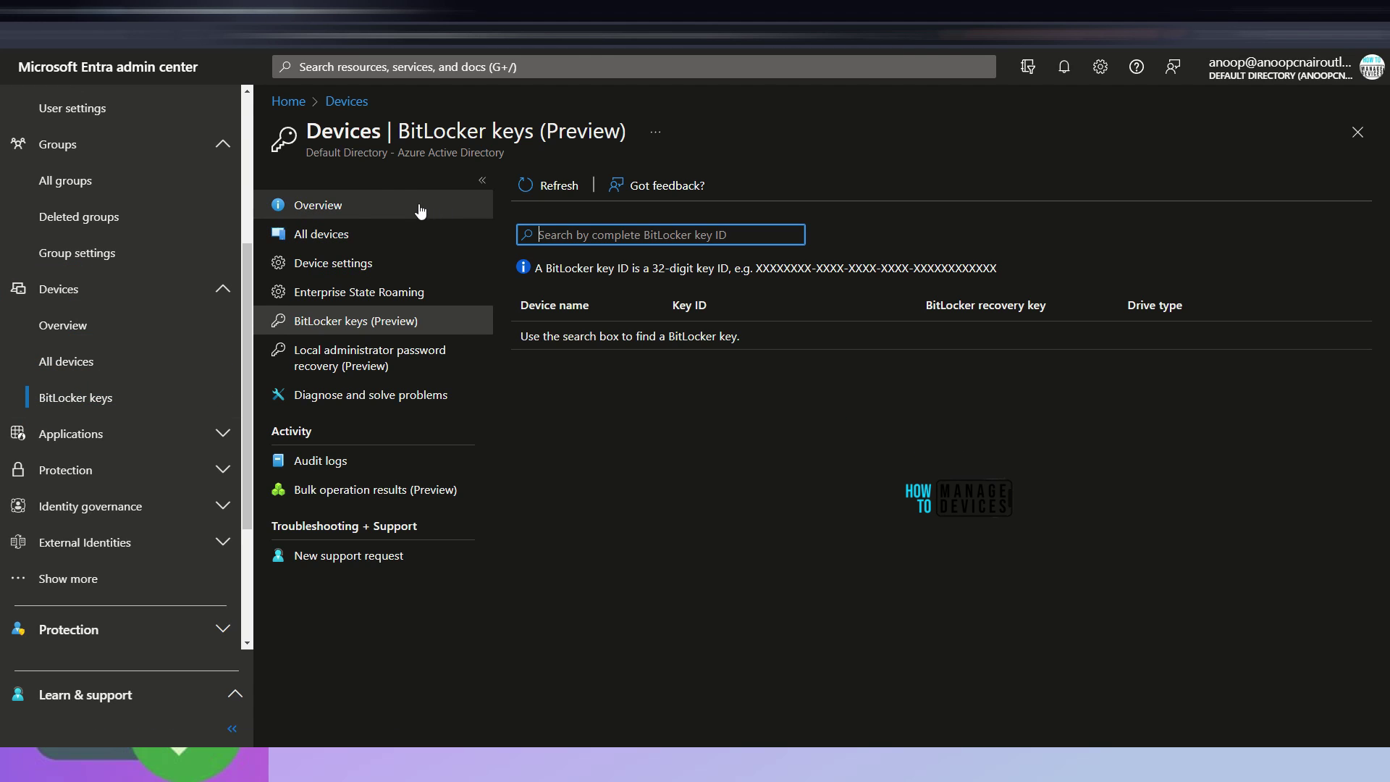
View the Enterprise State Roaming settings of Devices and return to the BitLocker keys (Preview) page
{"action": "left_click", "coordinate": [353, 296]}
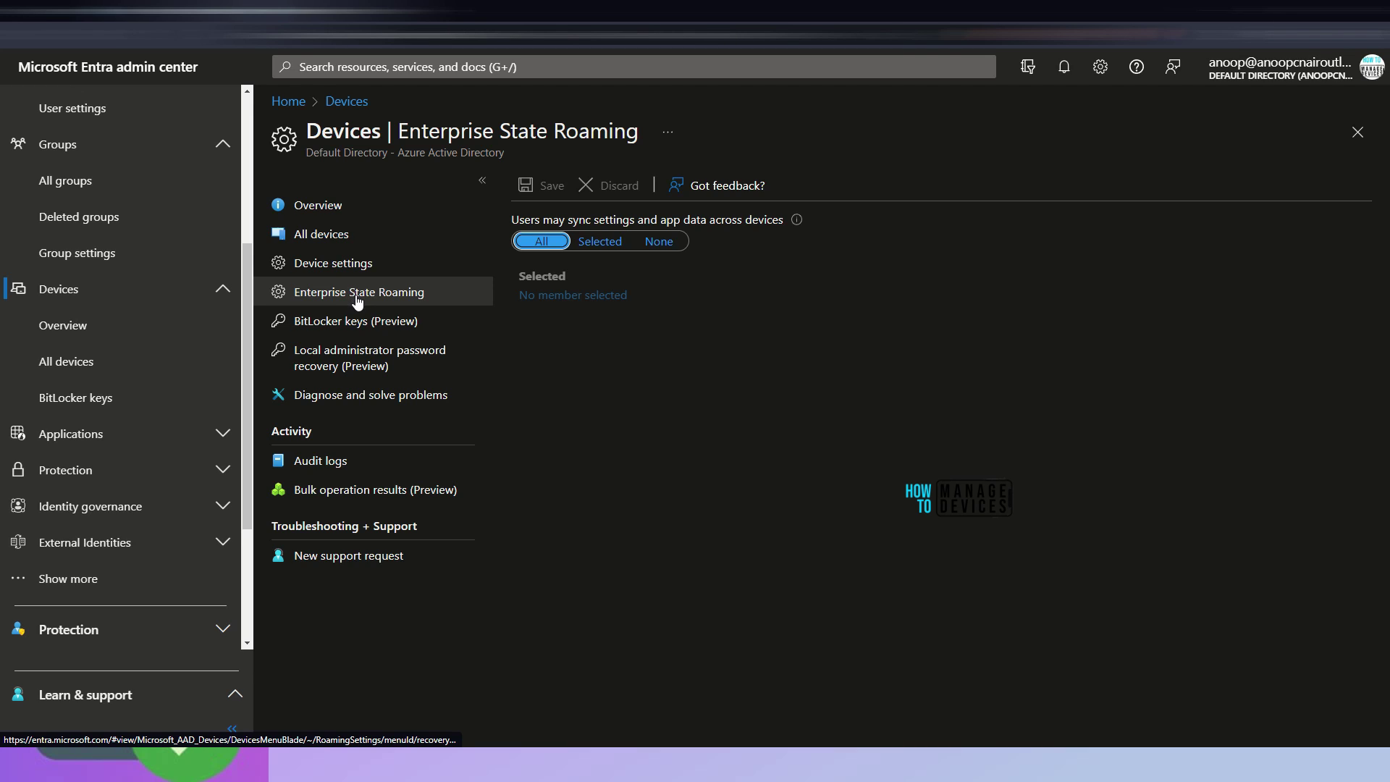
{"action": "left_click", "coordinate": [373, 325]}
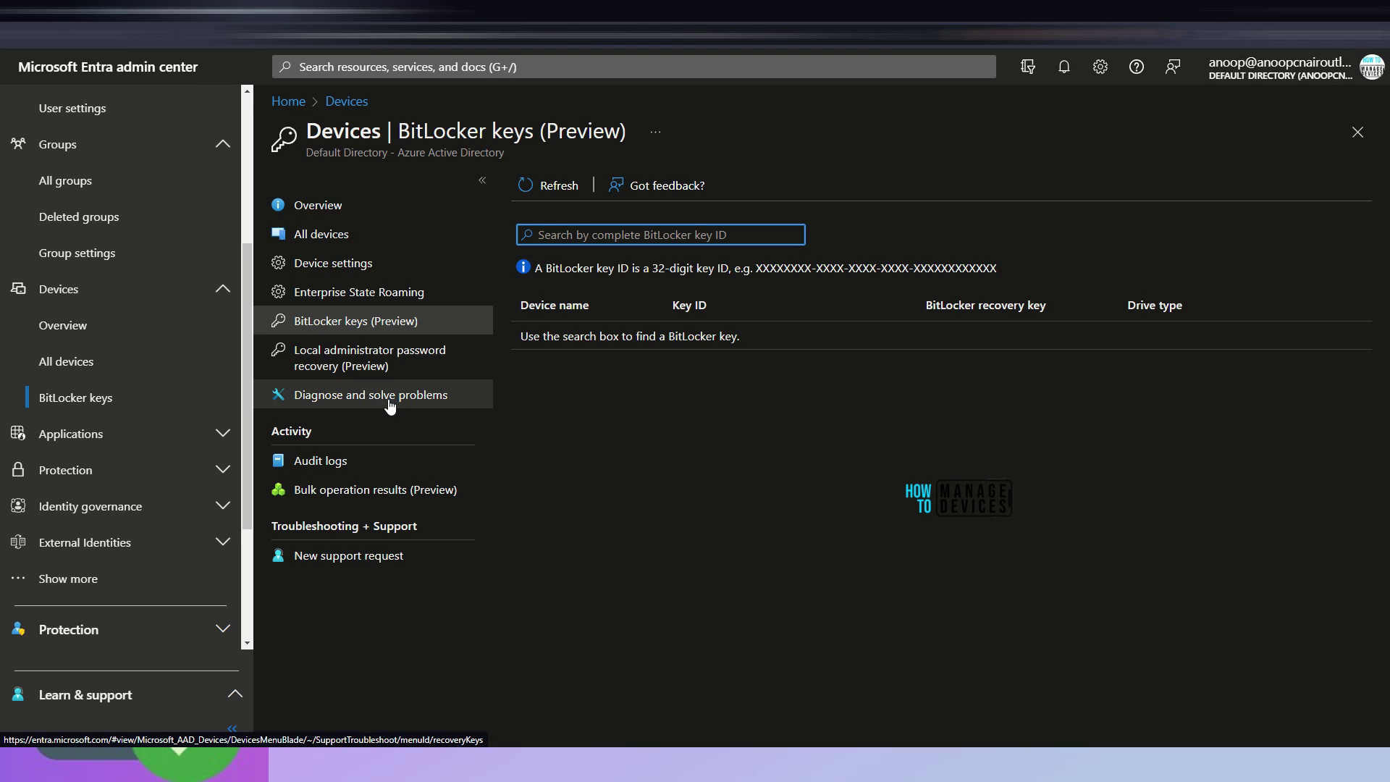
{"action": "left_click_drag", "start_coordinate": [293, 310], "coordinate": [439, 308]}
{"action": "mouse_move", "coordinate": [442, 218]}
{"action": "left_mouse_down"}
{"action": "mouse_move", "coordinate": [472, 166]}
{"action": "mouse_move", "coordinate": [418, 259]}
{"action": "mouse_move", "coordinate": [463, 233]}
{"action": "left_mouse_up"}
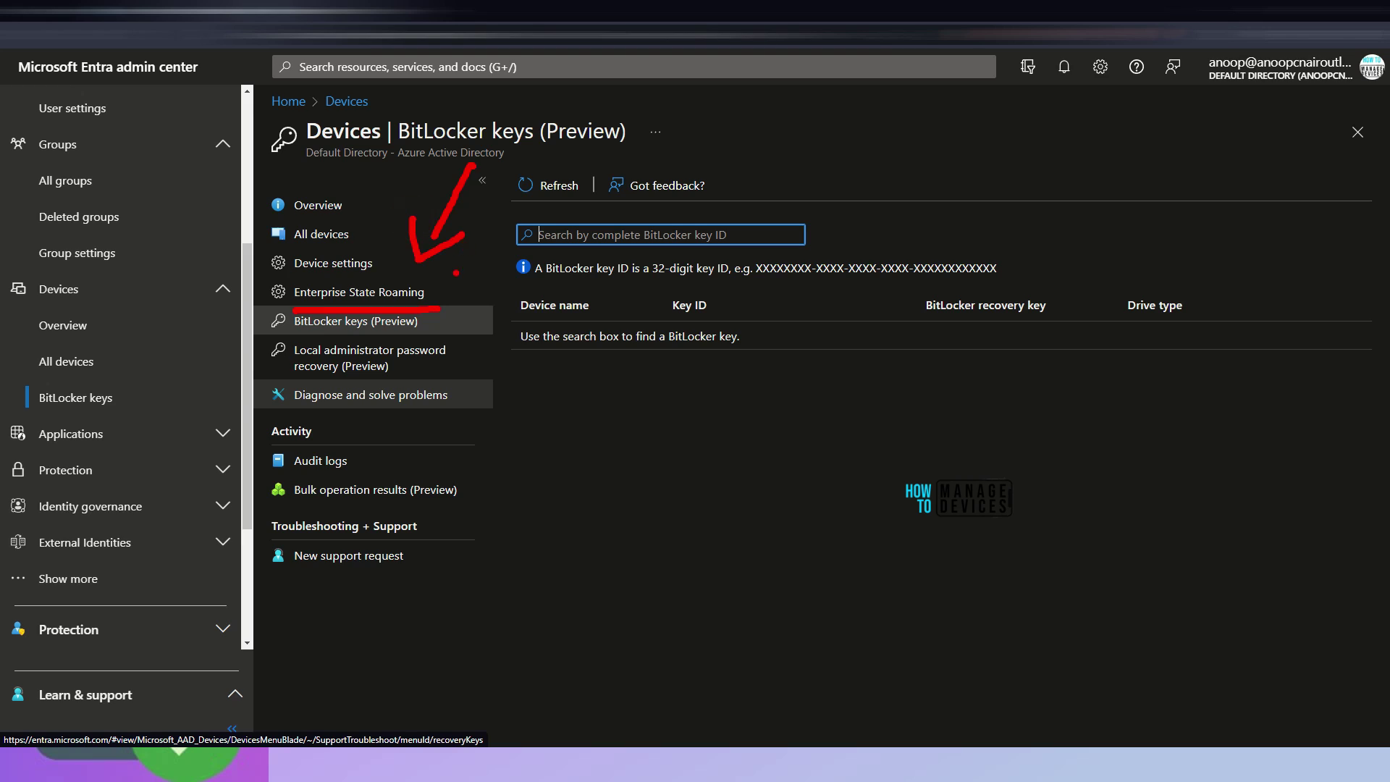
{"action": "mouse_move", "coordinate": [420, 282]}
{"action": "left_mouse_down"}
{"action": "mouse_move", "coordinate": [499, 262]}
{"action": "mouse_move", "coordinate": [501, 281]}
{"action": "left_mouse_up"}
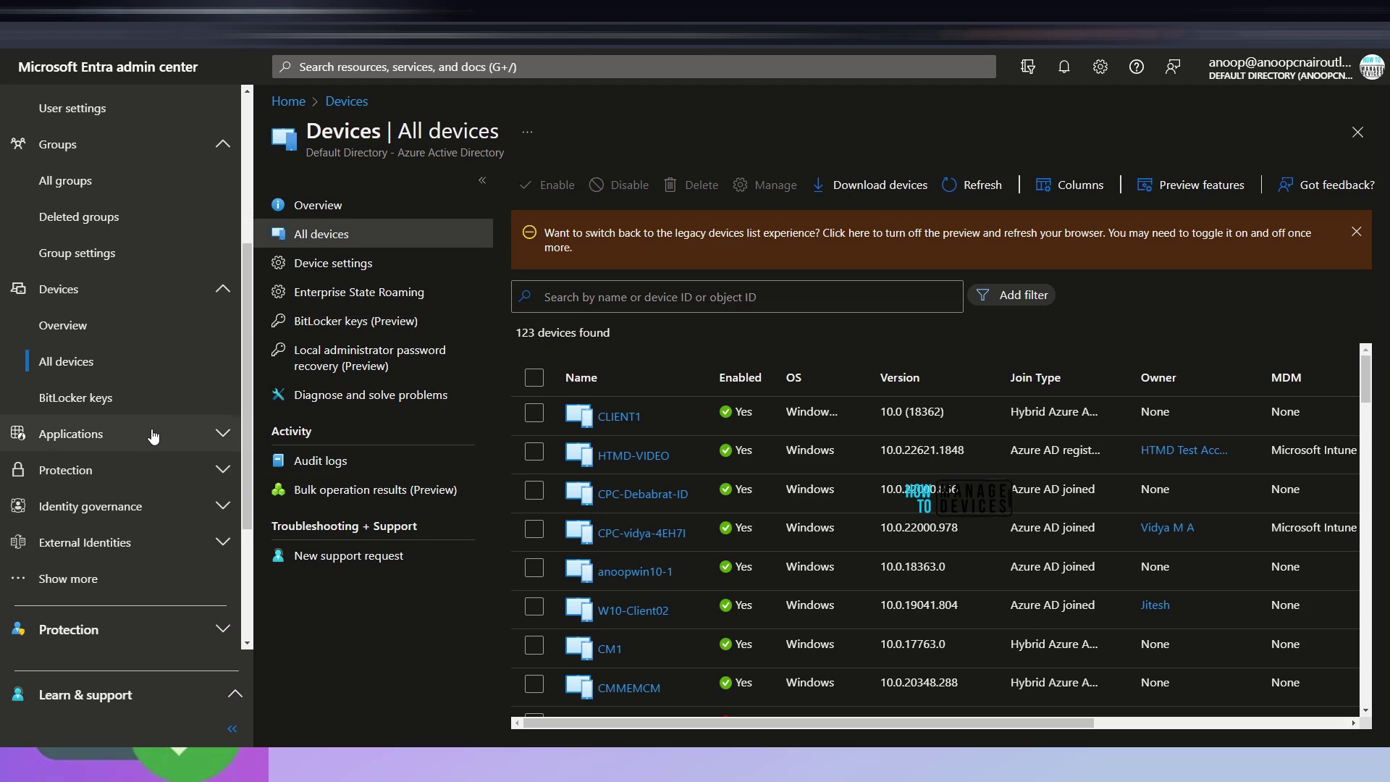
Expand Applications under Identity and open the Application proxy page of Enterprise applications
{"action": "left_click", "coordinate": [150, 433]}
{"action": "scroll", "coordinate": [191, 461], "scroll_direction": "down", "scroll_amount": 2}
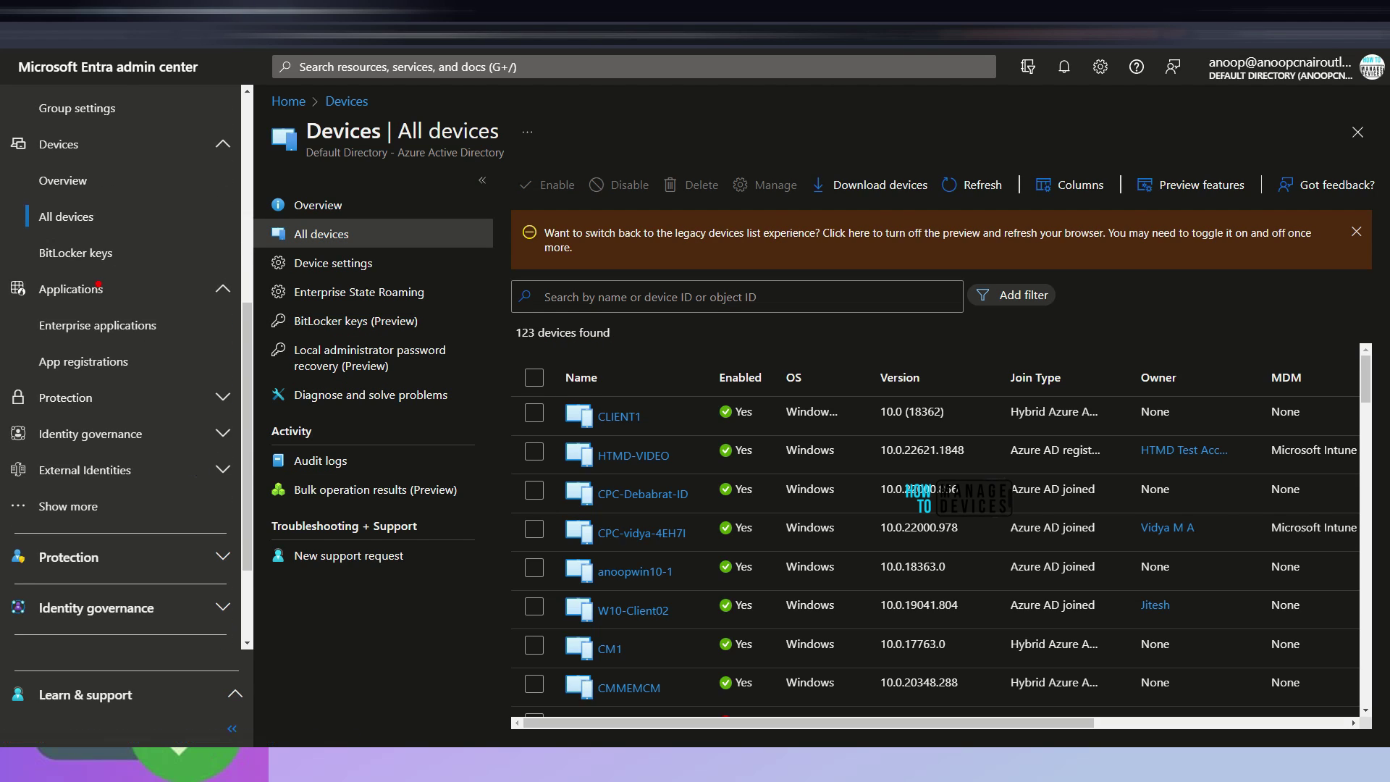
{"action": "mouse_move", "coordinate": [97, 272]}
{"action": "left_mouse_down"}
{"action": "mouse_move", "coordinate": [29, 275]}
{"action": "mouse_move", "coordinate": [90, 409]}
{"action": "mouse_move", "coordinate": [102, 236]}
{"action": "left_mouse_up"}
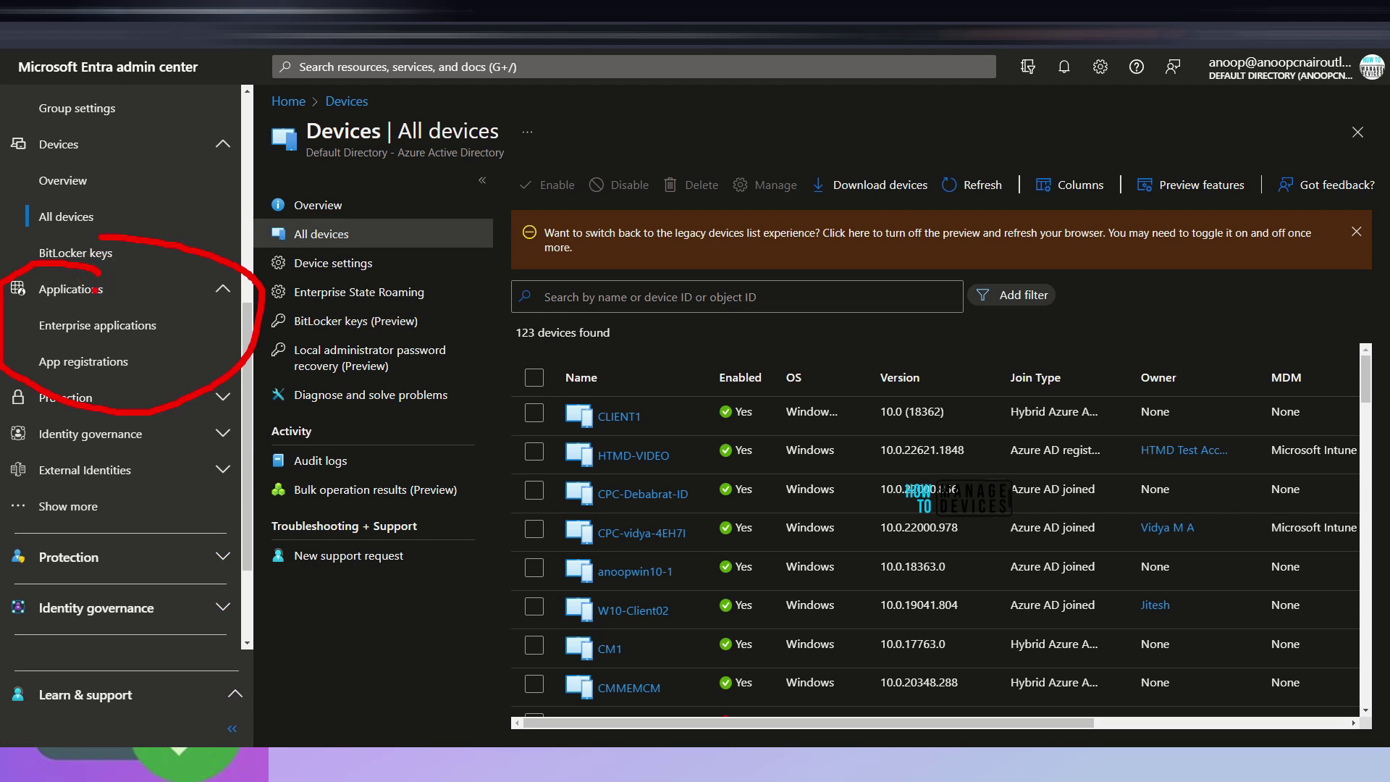
{"action": "left_click_drag", "start_coordinate": [198, 302], "coordinate": [100, 309]}
{"action": "mouse_move", "coordinate": [177, 341]}
{"action": "left_mouse_down"}
{"action": "mouse_move", "coordinate": [110, 341]}
{"action": "mouse_move", "coordinate": [87, 377]}
{"action": "left_mouse_up"}
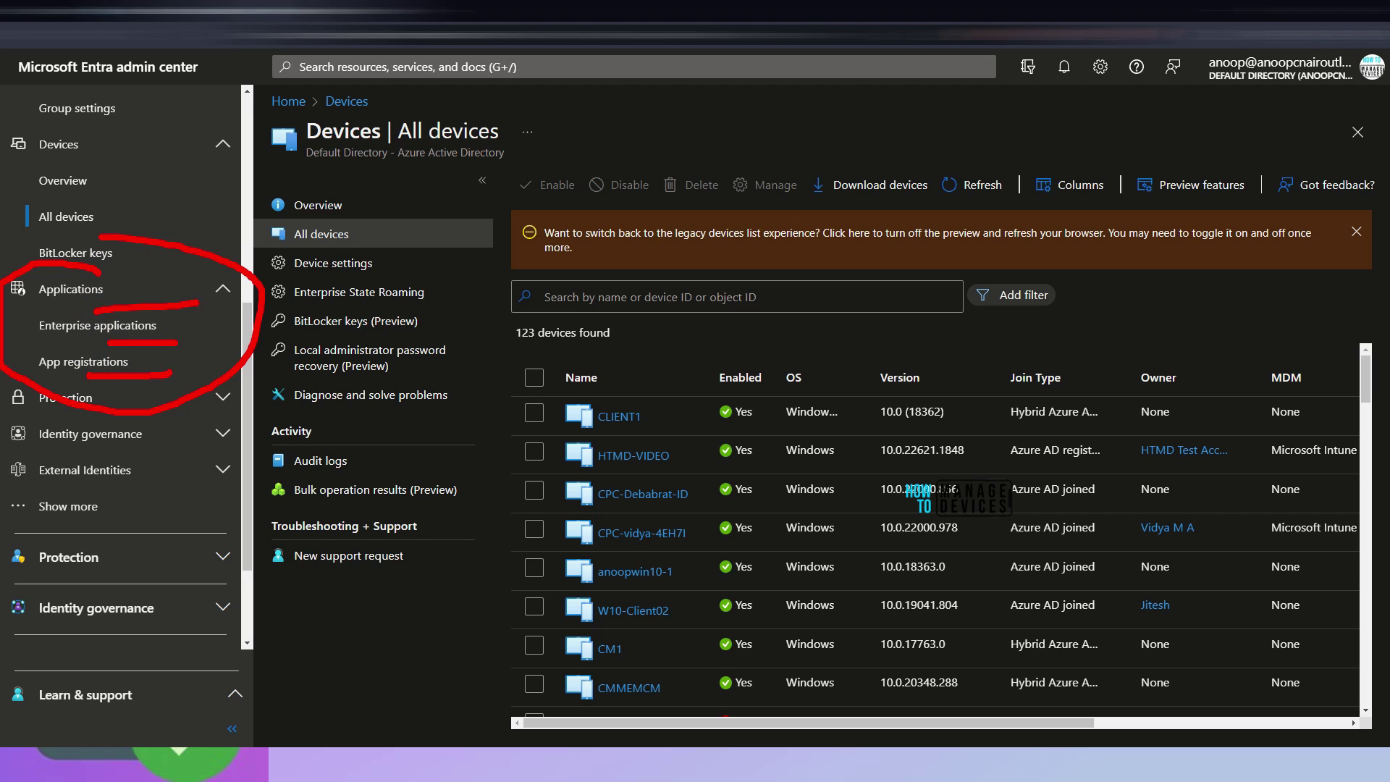
{"action": "left_click", "coordinate": [213, 323]}
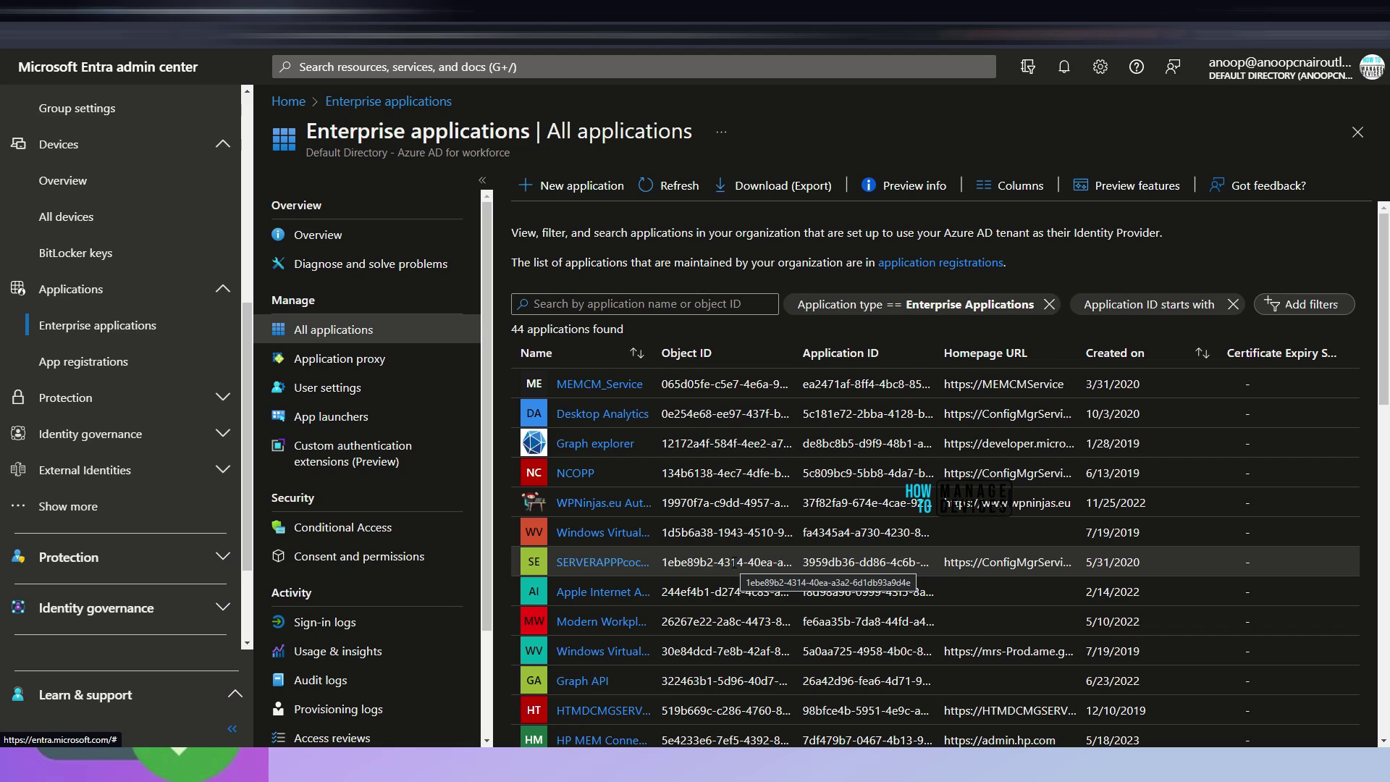
{"action": "left_click", "coordinate": [340, 358]}
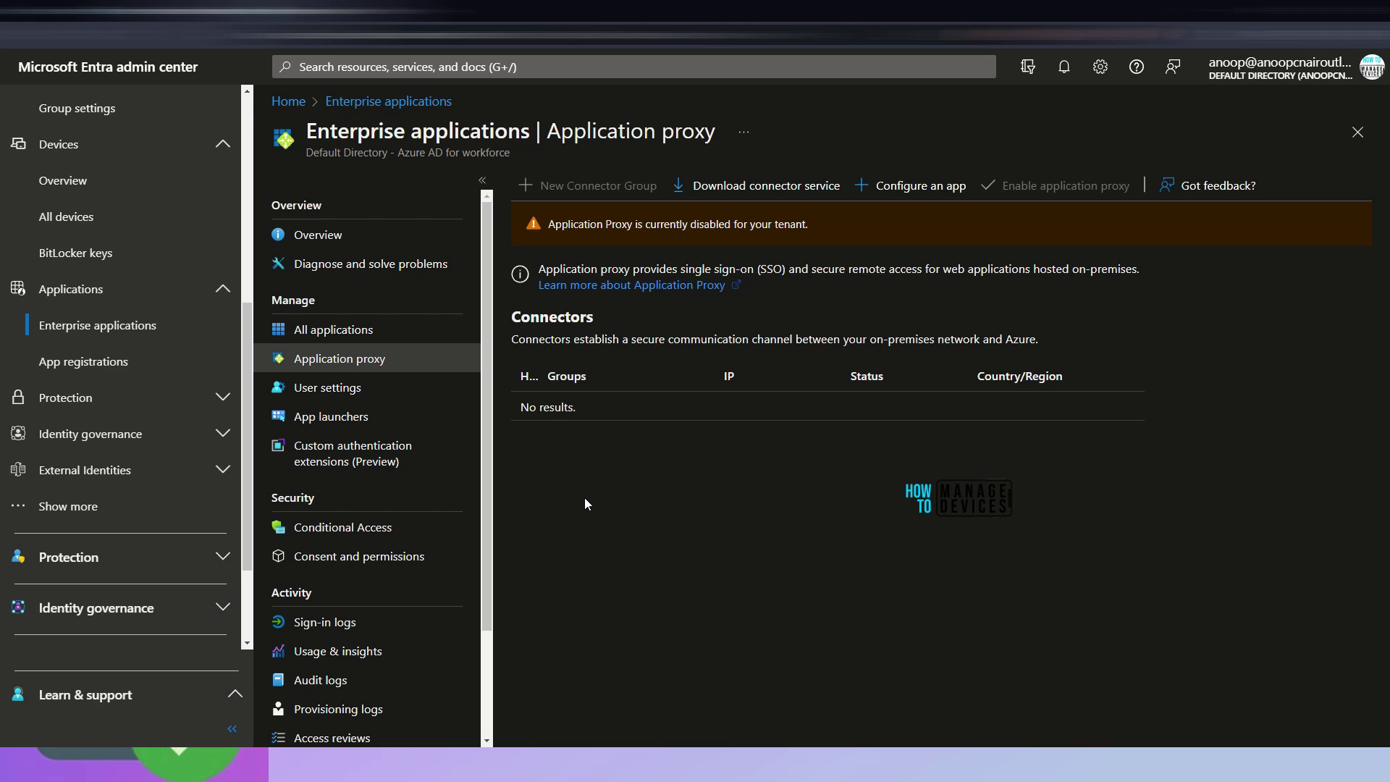
{"action": "mouse_move", "coordinate": [556, 441]}
{"action": "left_mouse_down"}
{"action": "mouse_move", "coordinate": [612, 499]}
{"action": "mouse_move", "coordinate": [630, 438]}
{"action": "left_mouse_up"}
{"action": "left_click_drag", "start_coordinate": [747, 553], "coordinate": [569, 552]}
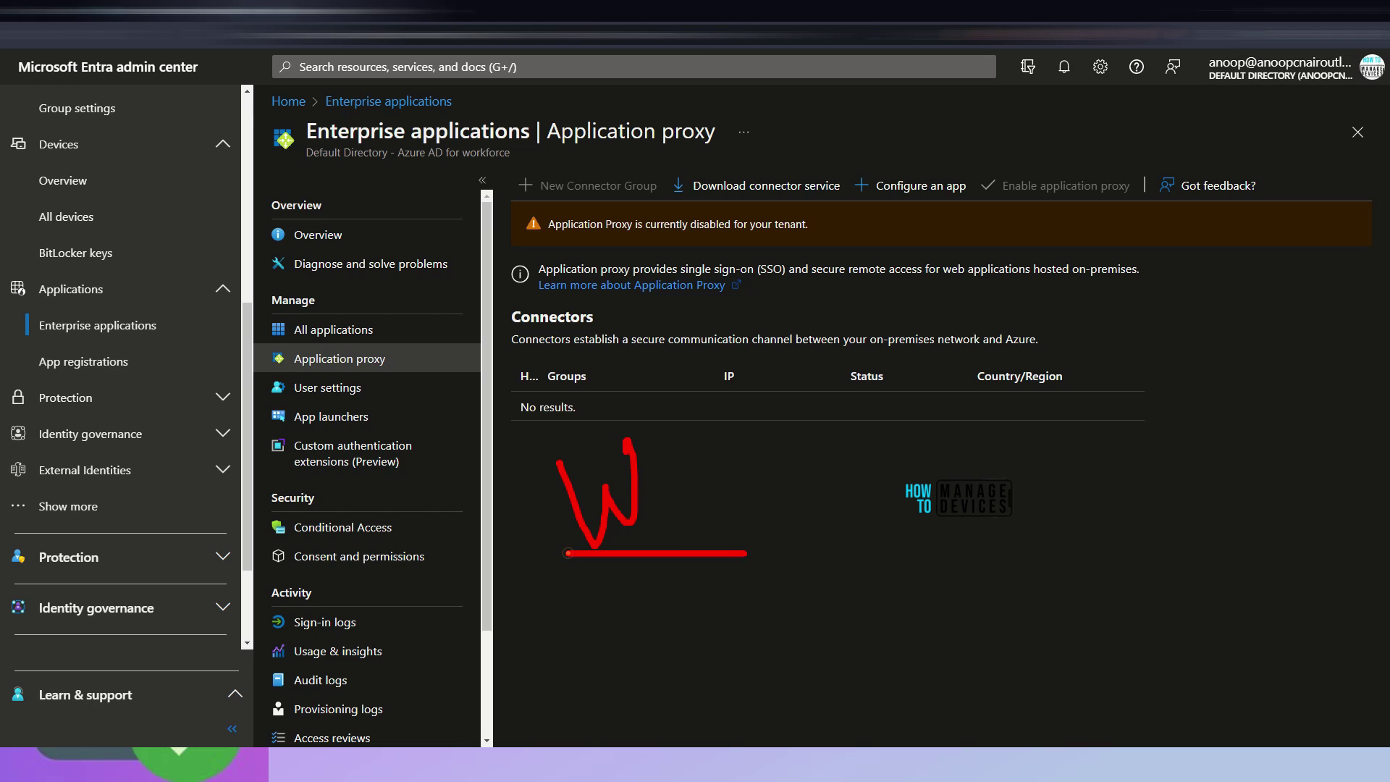
{"action": "mouse_move", "coordinate": [797, 516]}
{"action": "left_mouse_down"}
{"action": "mouse_move", "coordinate": [877, 493]}
{"action": "mouse_move", "coordinate": [925, 573]}
{"action": "mouse_move", "coordinate": [966, 539]}
{"action": "mouse_move", "coordinate": [814, 604]}
{"action": "left_mouse_up"}
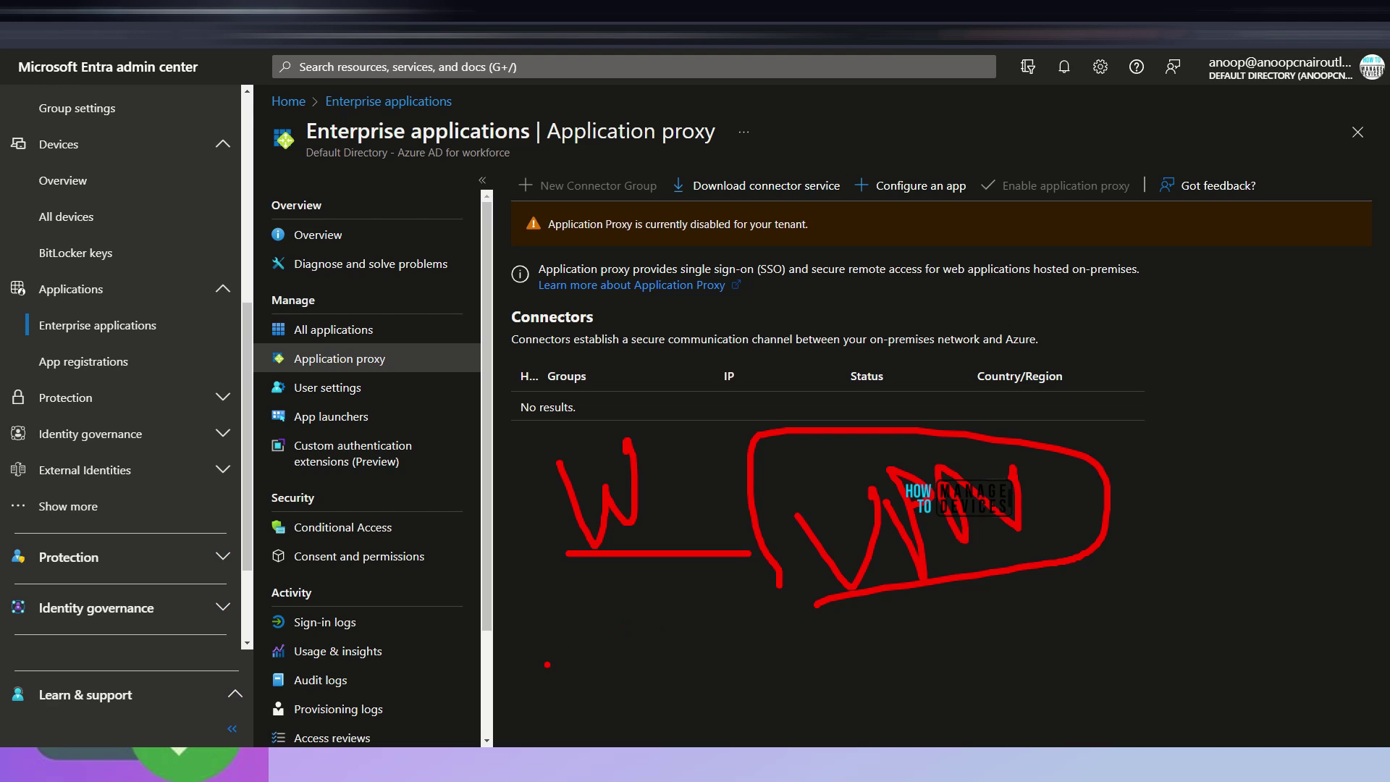
{"action": "left_click_drag", "start_coordinate": [614, 677], "coordinate": [587, 713]}
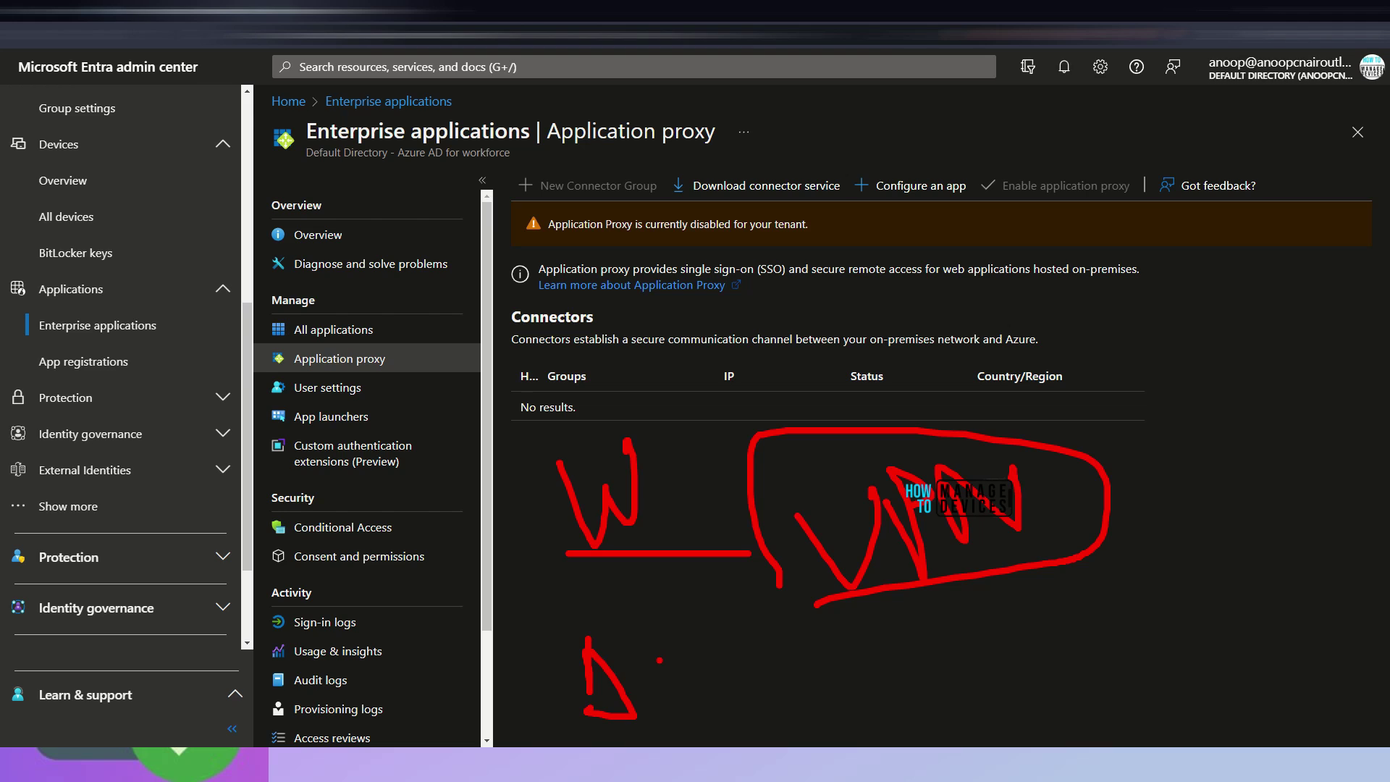
{"action": "mouse_move", "coordinate": [540, 303]}
{"action": "left_mouse_down"}
{"action": "mouse_move", "coordinate": [767, 327]}
{"action": "mouse_move", "coordinate": [641, 228]}
{"action": "mouse_move", "coordinate": [494, 279]}
{"action": "left_mouse_up"}
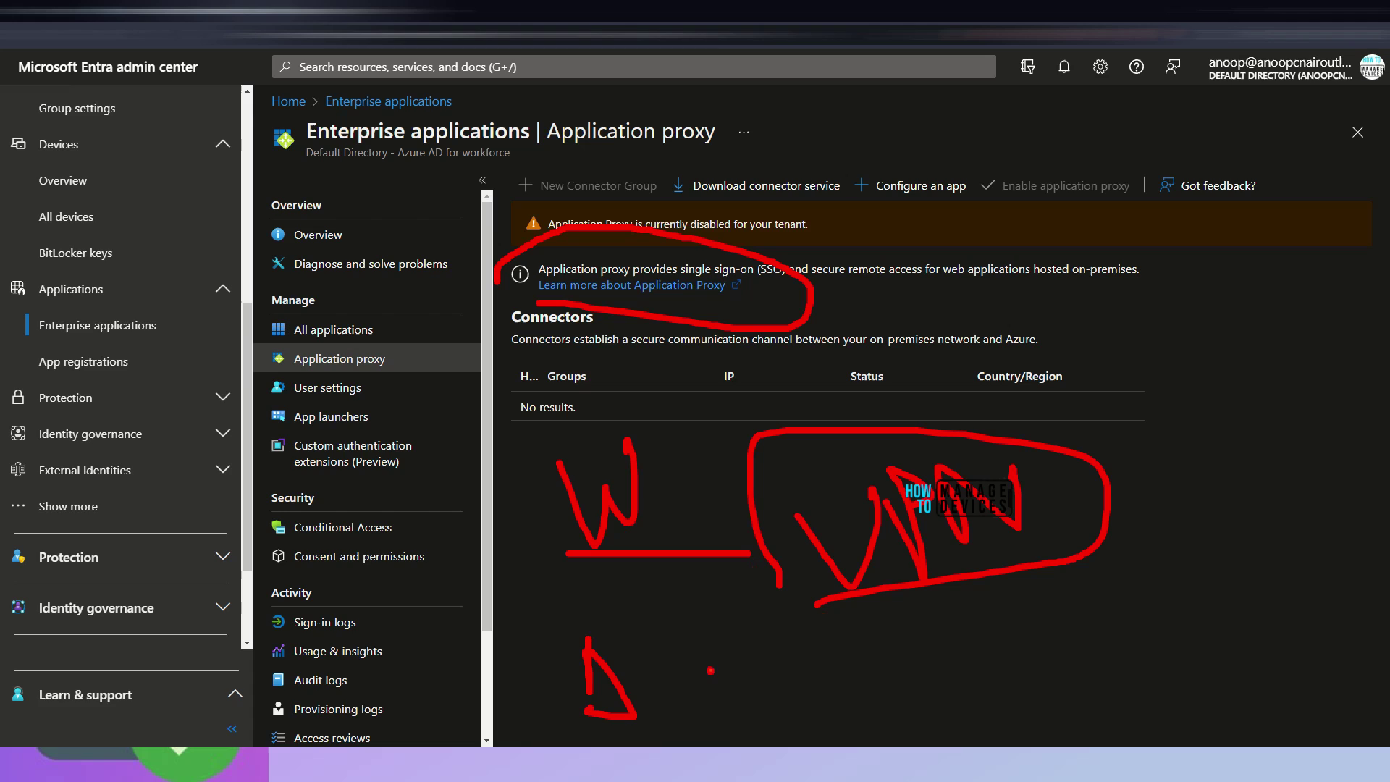
{"action": "left_click_drag", "start_coordinate": [710, 670], "coordinate": [660, 518]}
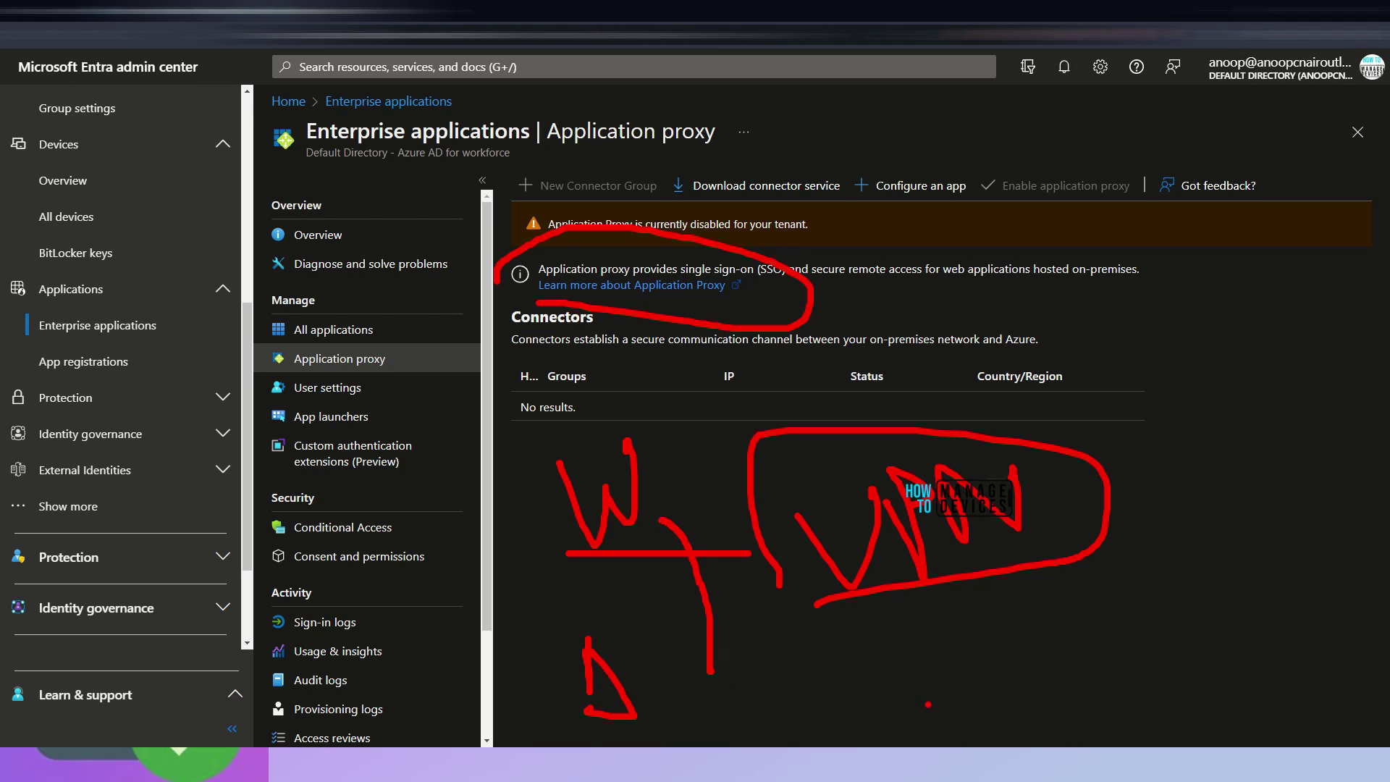
{"action": "mouse_move", "coordinate": [928, 704]}
{"action": "left_mouse_down"}
{"action": "mouse_move", "coordinate": [910, 696]}
{"action": "mouse_move", "coordinate": [935, 706]}
{"action": "mouse_move", "coordinate": [956, 677]}
{"action": "mouse_move", "coordinate": [980, 711]}
{"action": "mouse_move", "coordinate": [981, 697]}
{"action": "left_mouse_up"}
{"action": "left_click_drag", "start_coordinate": [74, 341], "coordinate": [180, 347]}
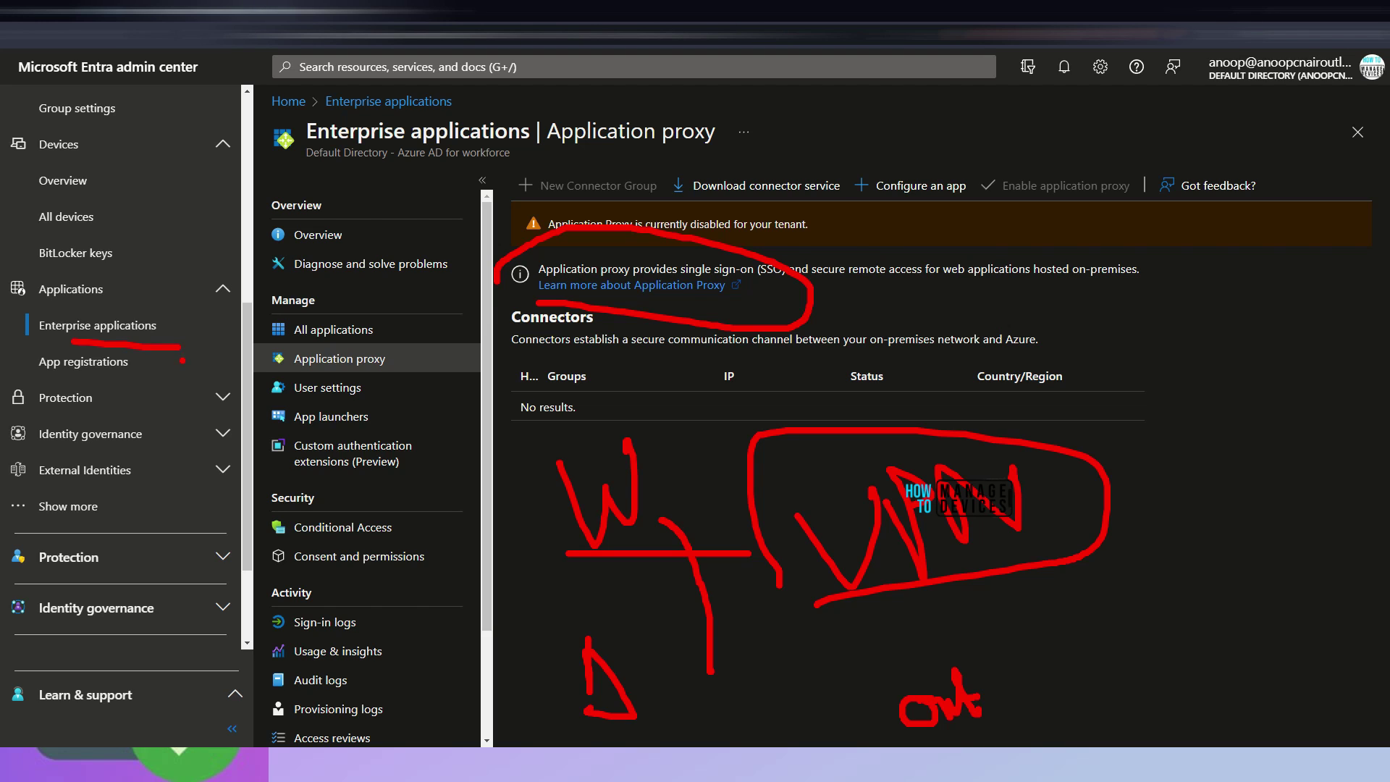
Return to All applications under Enterprise applications and look through the list down to its last entry
{"action": "left_click", "coordinate": [333, 330]}
{"action": "scroll", "coordinate": [678, 590], "scroll_direction": "down", "scroll_amount": 5}
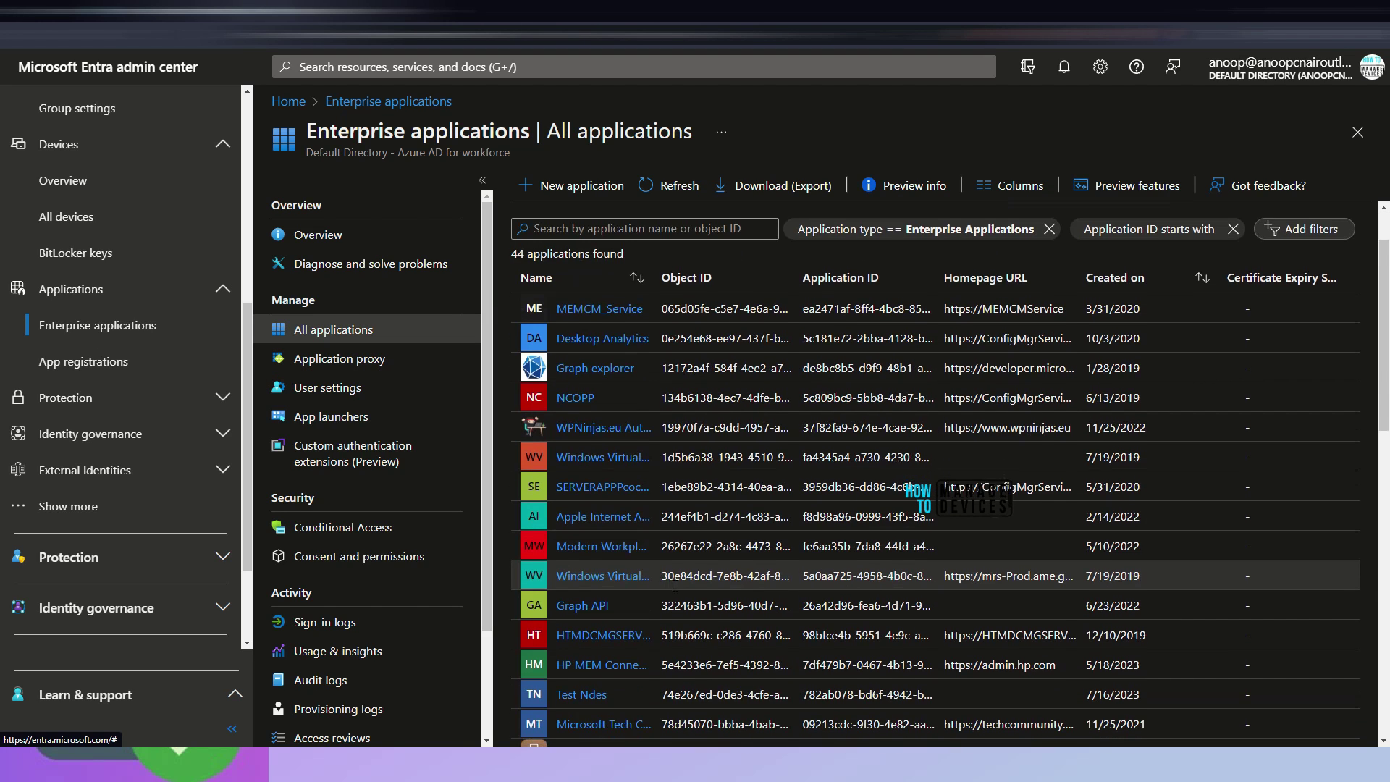
{"action": "scroll", "coordinate": [681, 591], "scroll_direction": "down", "scroll_amount": 3}
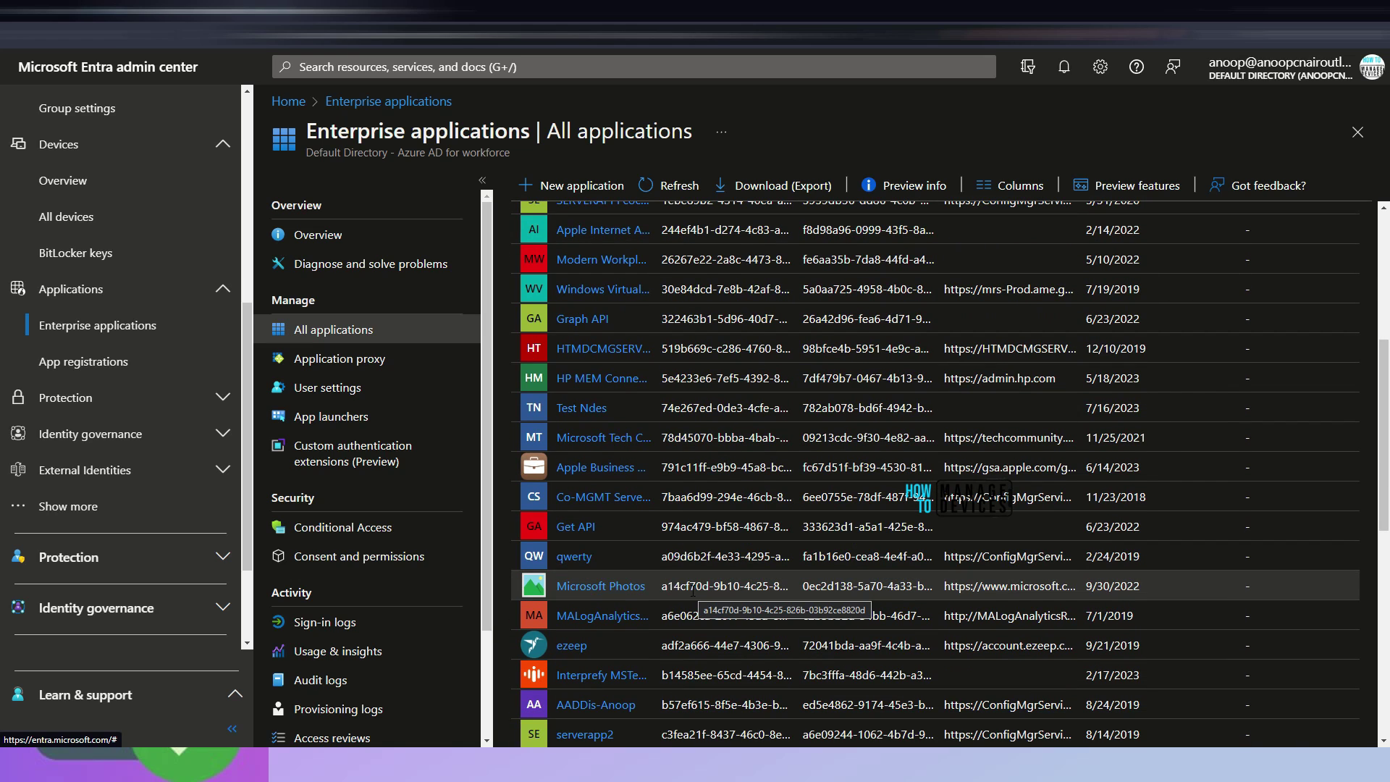
{"action": "scroll", "coordinate": [692, 589], "scroll_direction": "down", "scroll_amount": 15}
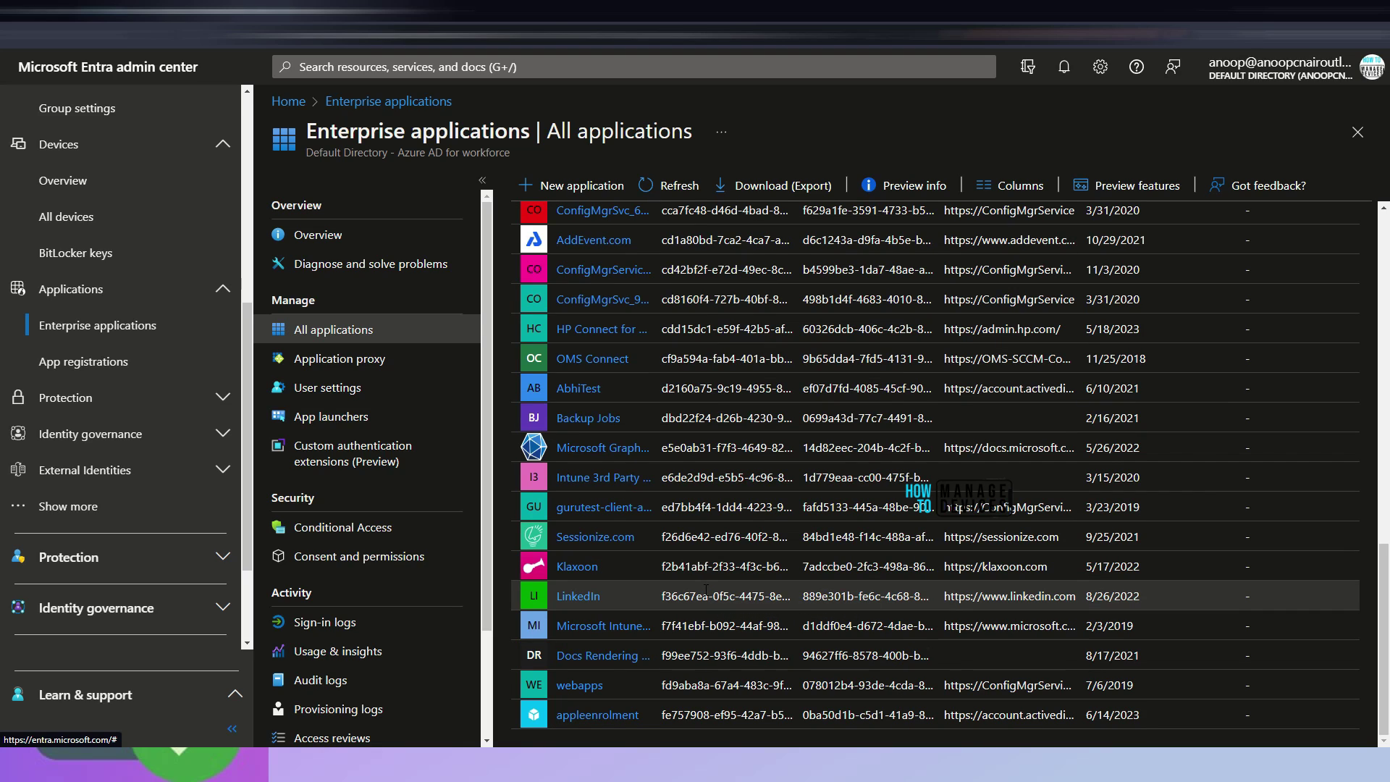
Expand Protection under Identity and open the Identity Protection overview
{"action": "scroll", "coordinate": [51, 325], "scroll_direction": "down", "scroll_amount": 1}
{"action": "left_click", "coordinate": [87, 325]}
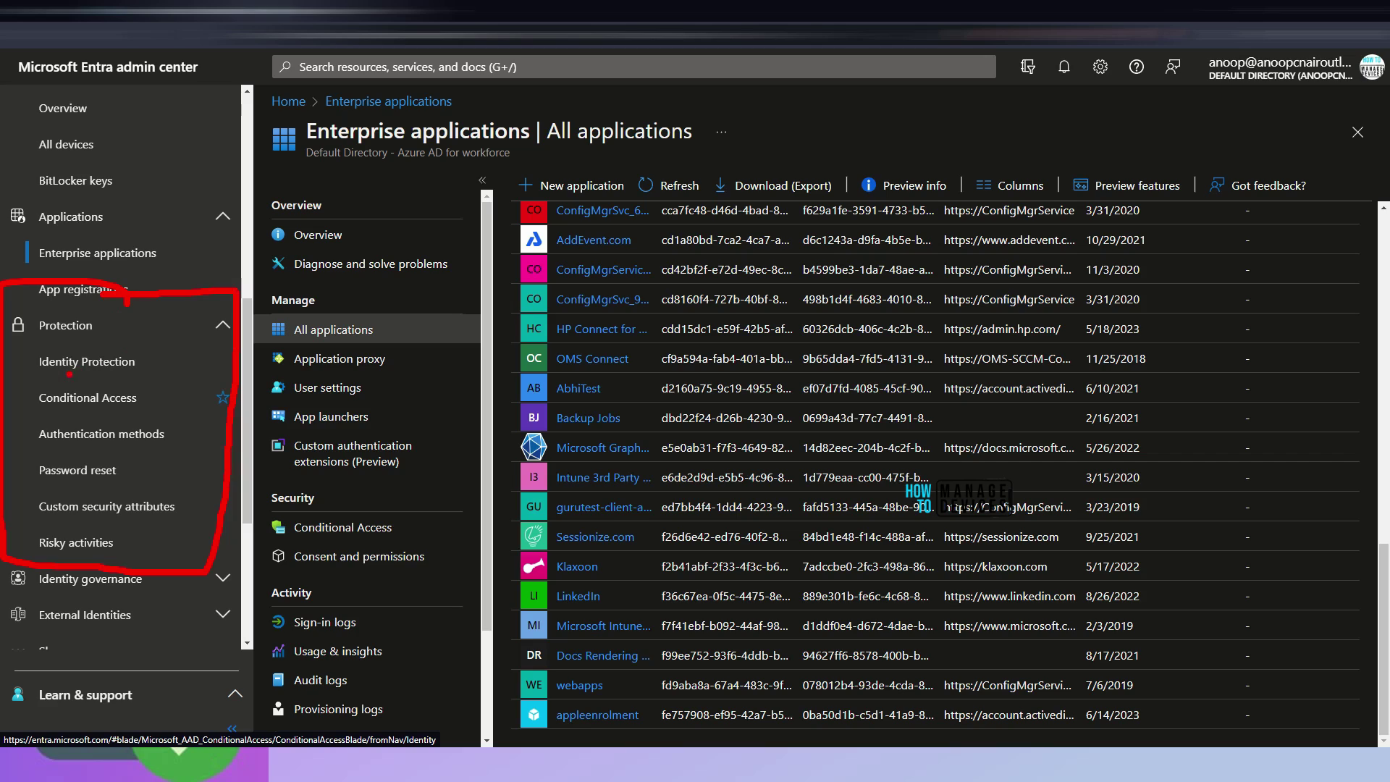
{"action": "left_click_drag", "start_coordinate": [57, 378], "coordinate": [112, 380]}
{"action": "mouse_move", "coordinate": [53, 415]}
{"action": "left_mouse_down"}
{"action": "mouse_move", "coordinate": [120, 415]}
{"action": "mouse_move", "coordinate": [44, 453]}
{"action": "mouse_move", "coordinate": [151, 489]}
{"action": "left_mouse_up"}
{"action": "left_click_drag", "start_coordinate": [38, 527], "coordinate": [179, 527]}
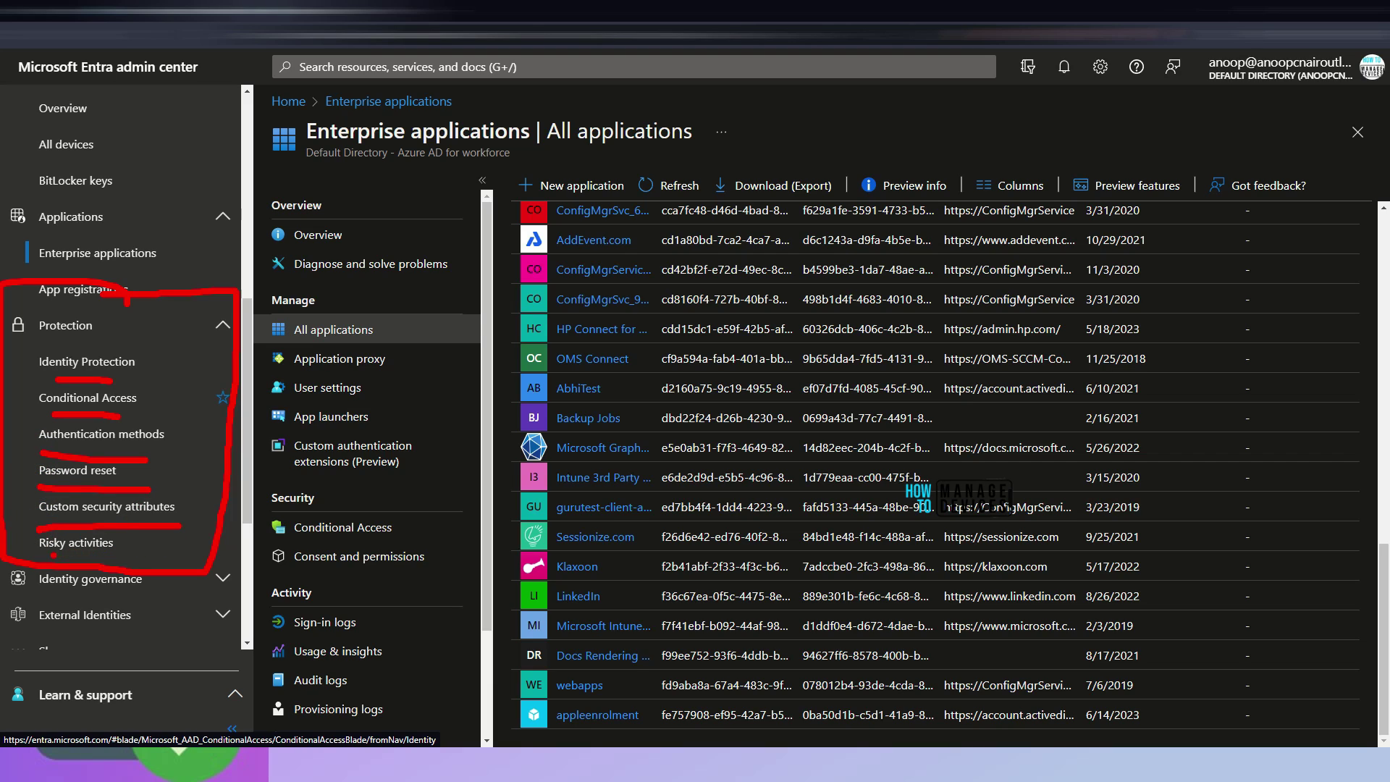
{"action": "left_click", "coordinate": [84, 366]}
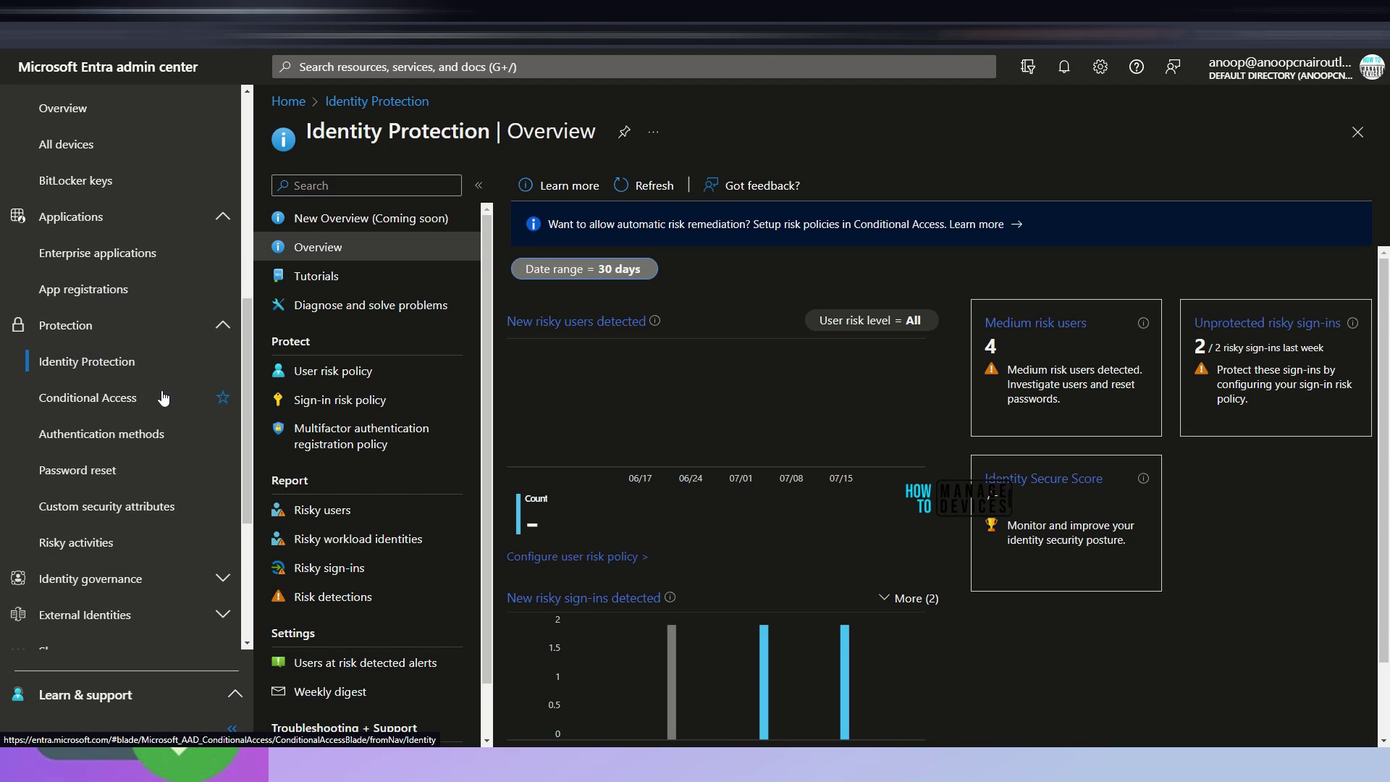
Review the Medium risk users, Unprotected risky sign-ins and Identity Secure Score tiles on the Identity Protection overview
{"action": "mouse_move", "coordinate": [1091, 156]}
{"action": "left_mouse_down"}
{"action": "mouse_move", "coordinate": [1058, 302]}
{"action": "mouse_move", "coordinate": [1078, 273]}
{"action": "left_mouse_up"}
{"action": "left_click_drag", "start_coordinate": [1020, 343], "coordinate": [1097, 343]}
{"action": "left_click_drag", "start_coordinate": [1209, 338], "coordinate": [1334, 346]}
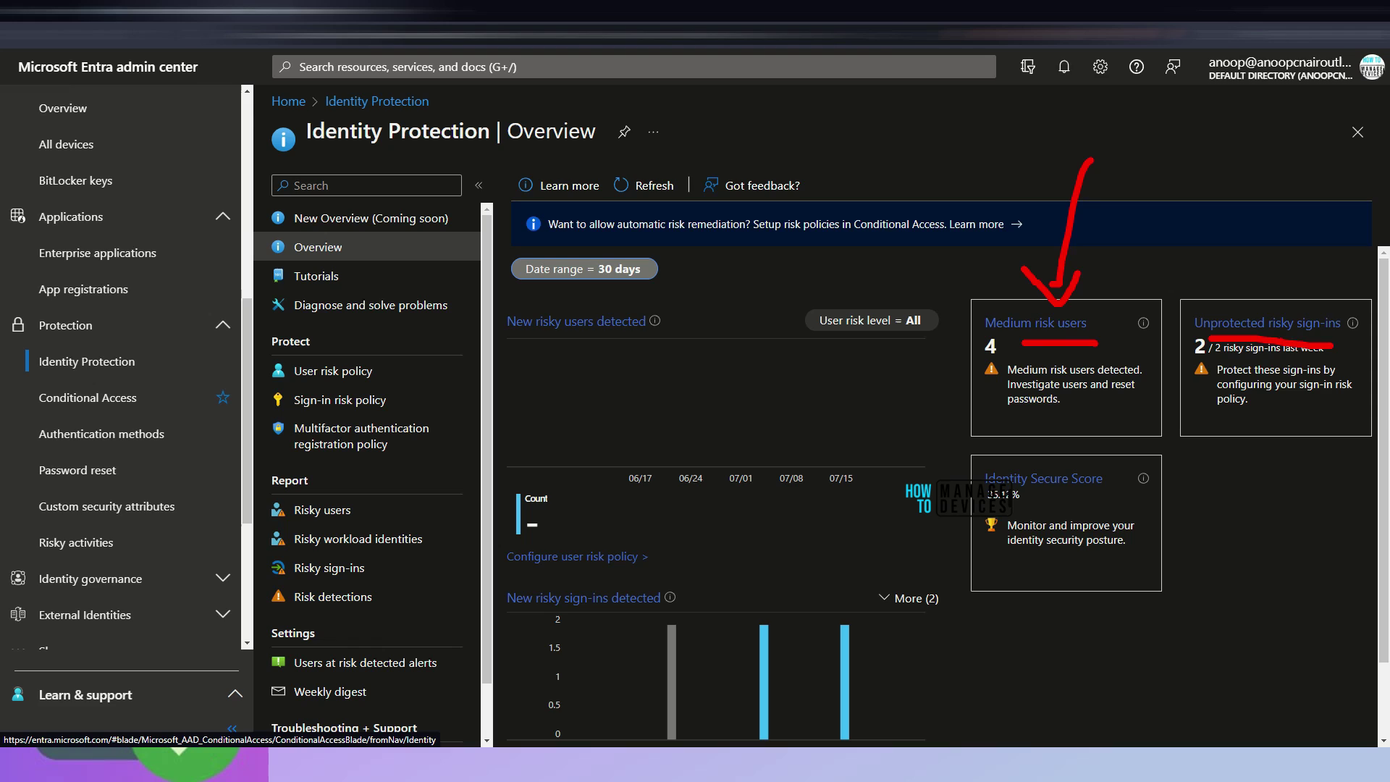
{"action": "left_click_drag", "start_coordinate": [1305, 261], "coordinate": [1305, 288]}
{"action": "left_click_drag", "start_coordinate": [1024, 498], "coordinate": [1111, 493]}
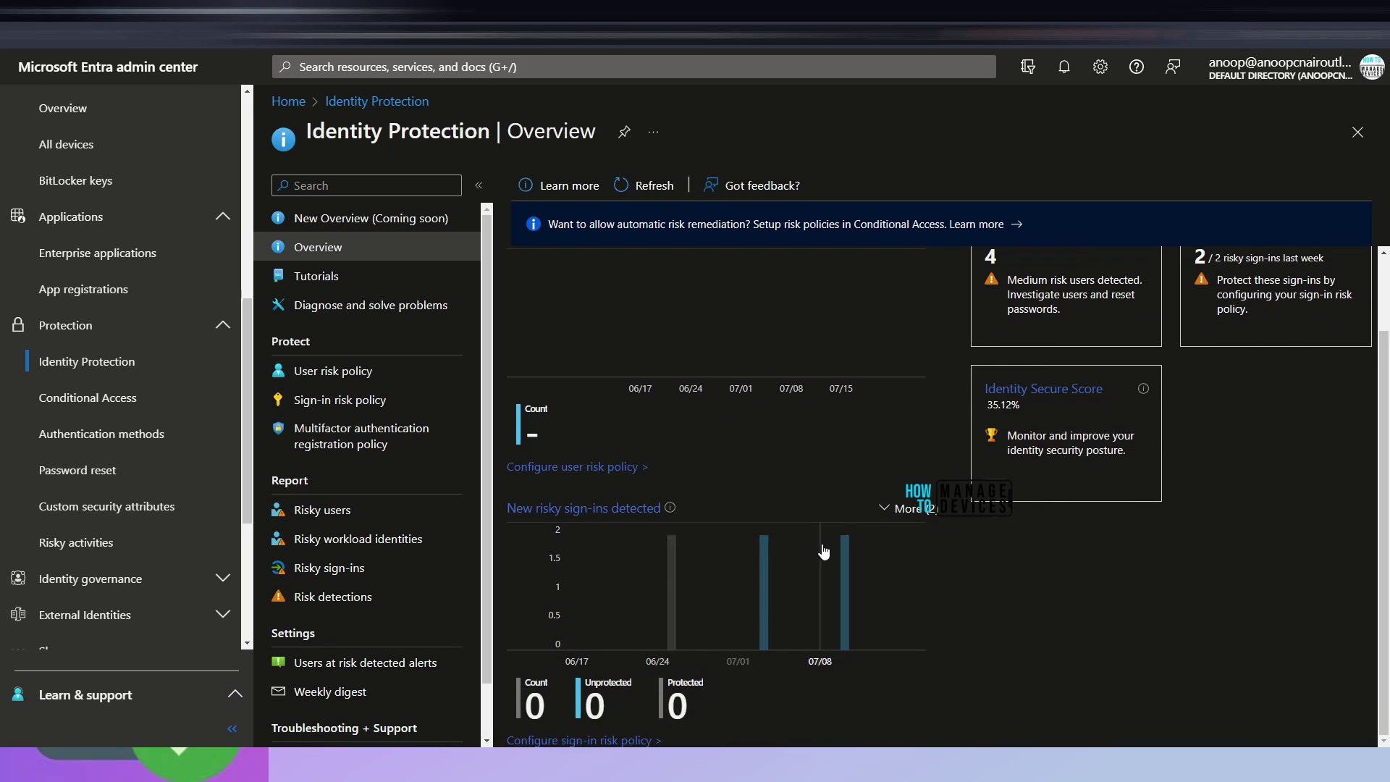
Look over the Identity Protection page's own sections, from Tutorials and Diagnose and solve problems to the Protect policies and risk reports
{"action": "left_click_drag", "start_coordinate": [464, 443], "coordinate": [457, 231]}
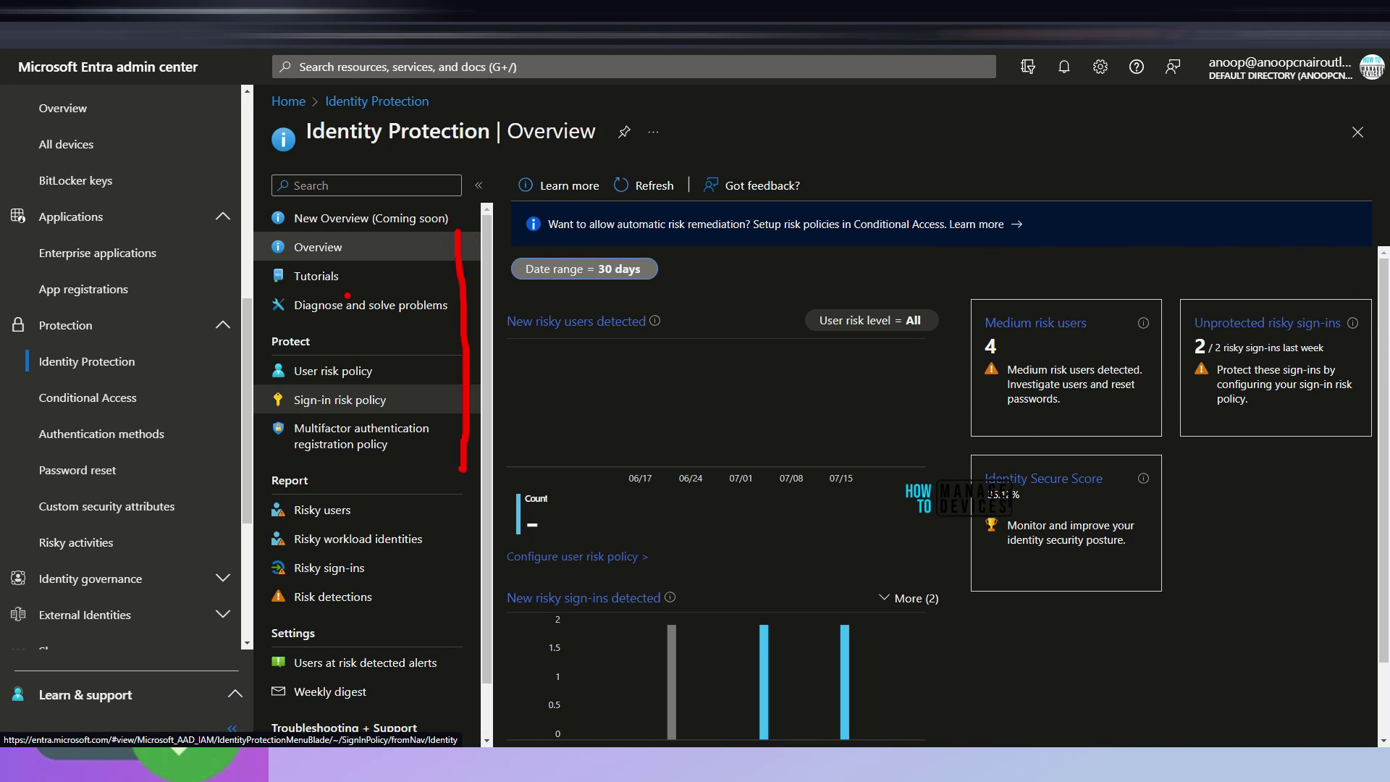
{"action": "left_click_drag", "start_coordinate": [287, 286], "coordinate": [375, 295]}
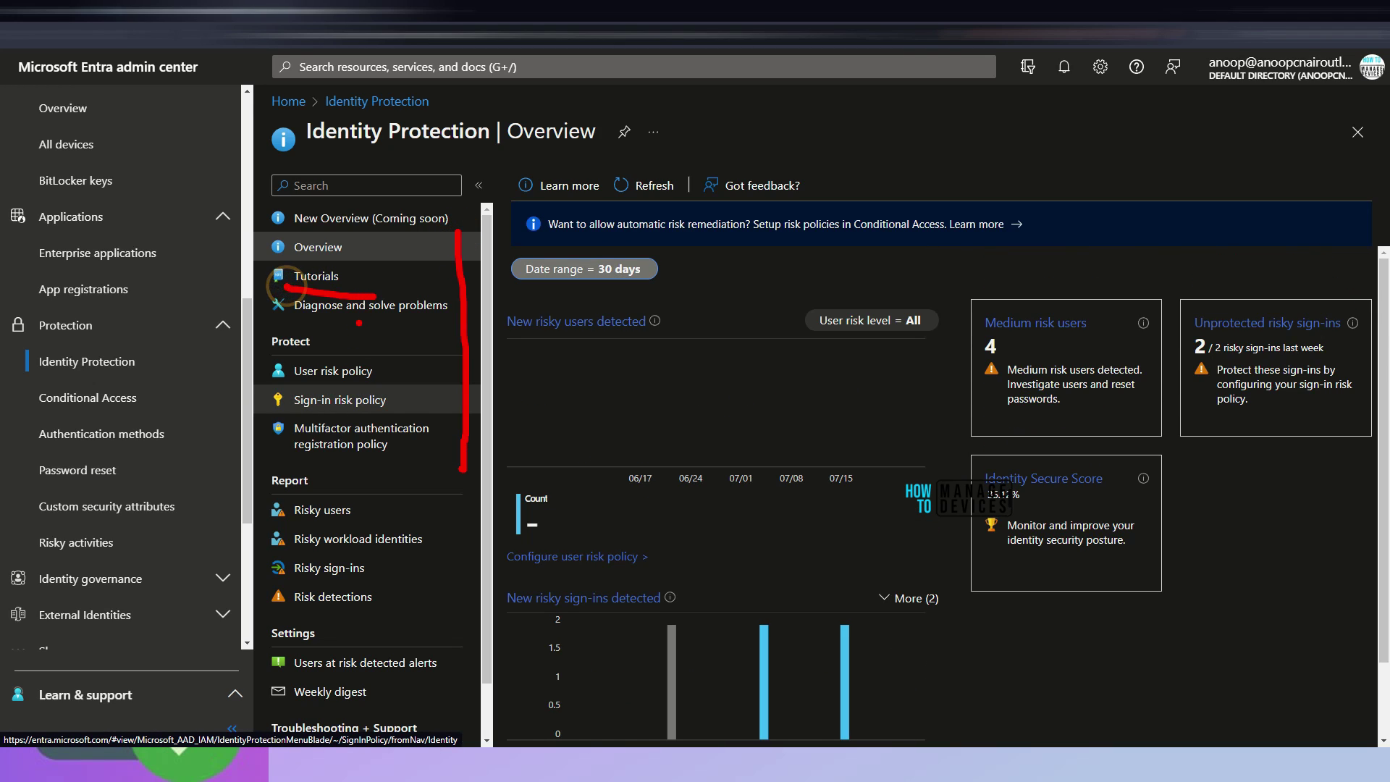
{"action": "left_click_drag", "start_coordinate": [311, 335], "coordinate": [434, 329]}
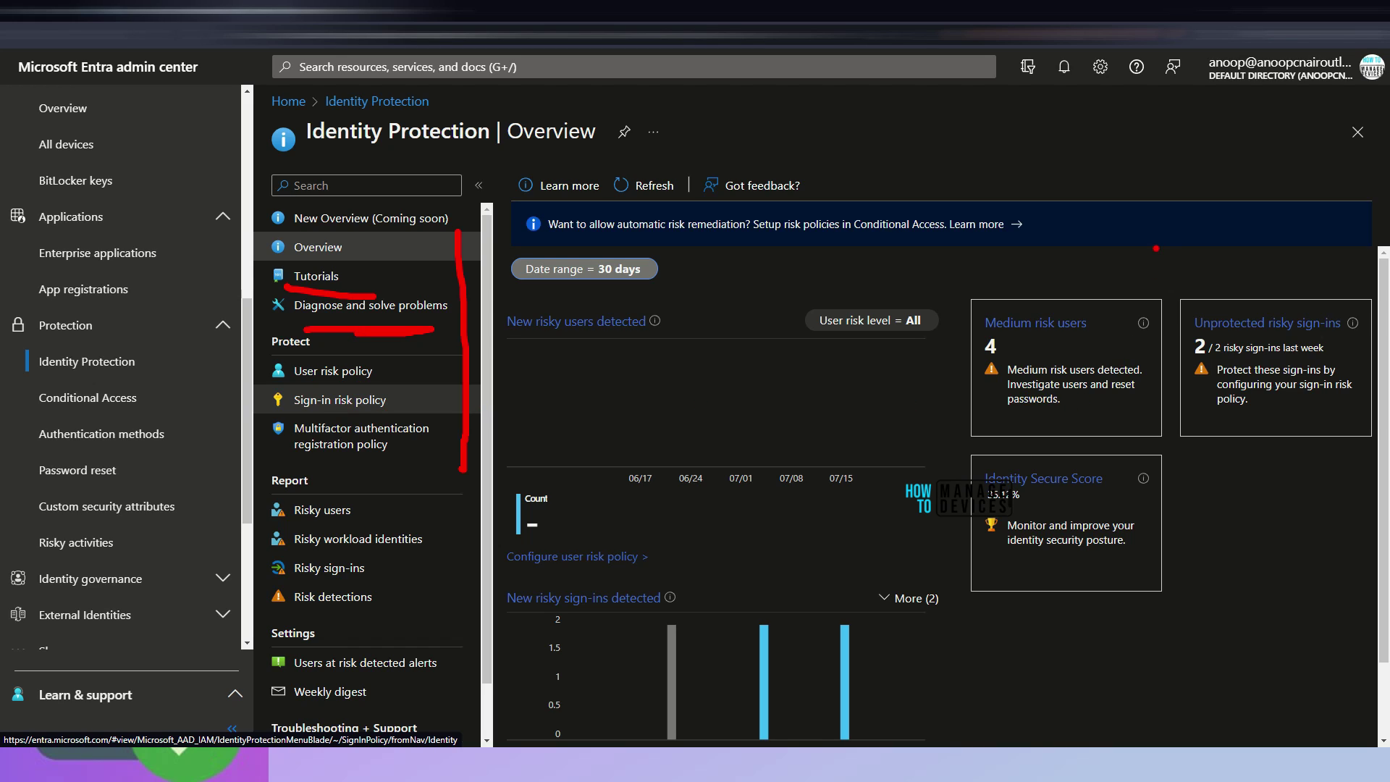
{"action": "mouse_move", "coordinate": [1155, 248]}
{"action": "left_mouse_down"}
{"action": "mouse_move", "coordinate": [1149, 318]}
{"action": "mouse_move", "coordinate": [1186, 320]}
{"action": "left_mouse_up"}
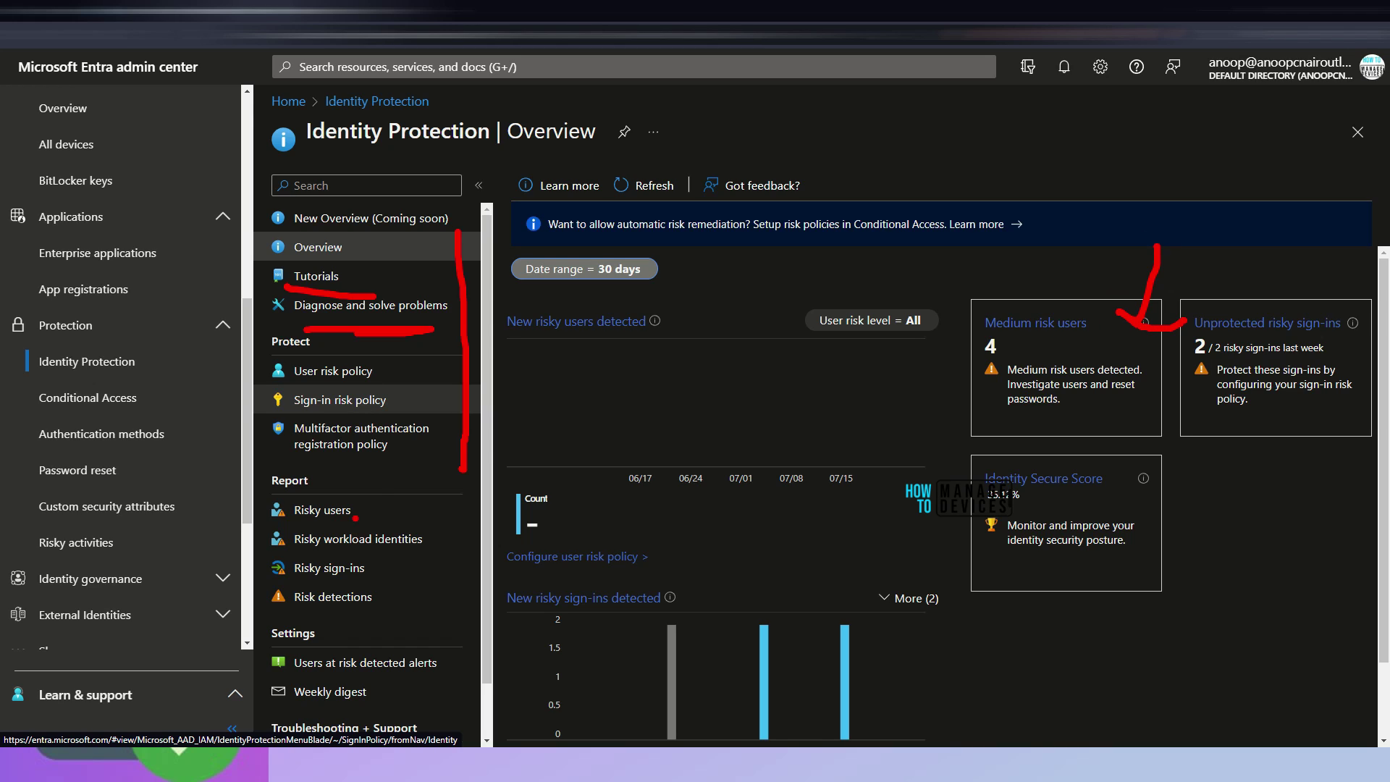
{"action": "left_click_drag", "start_coordinate": [407, 463], "coordinate": [369, 497]}
{"action": "left_click_drag", "start_coordinate": [367, 486], "coordinate": [411, 500]}
{"action": "mouse_move", "coordinate": [289, 520]}
{"action": "left_mouse_down"}
{"action": "mouse_move", "coordinate": [402, 518]}
{"action": "mouse_move", "coordinate": [397, 542]}
{"action": "mouse_move", "coordinate": [432, 545]}
{"action": "left_mouse_up"}
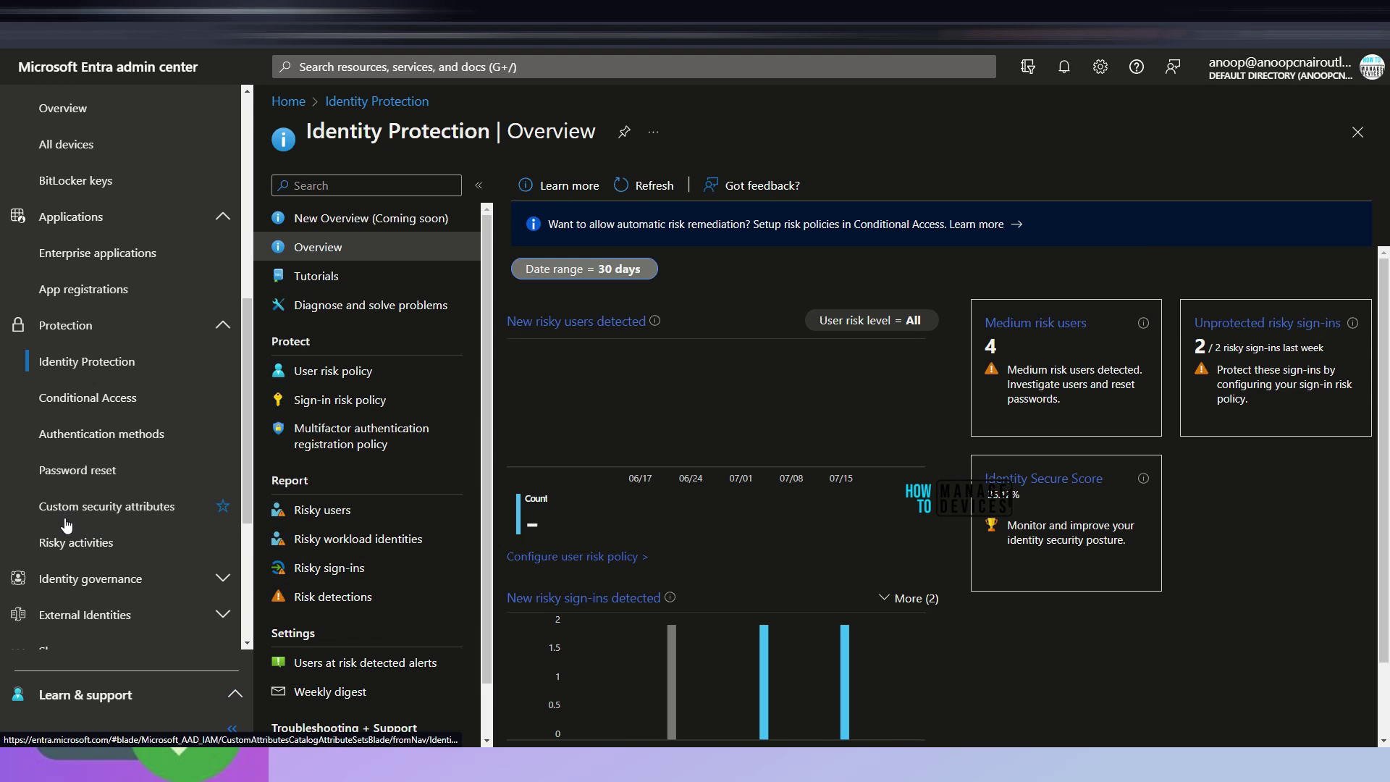
View the Authentication methods policies and the Password reset properties under Protection
{"action": "left_click", "coordinate": [107, 395]}
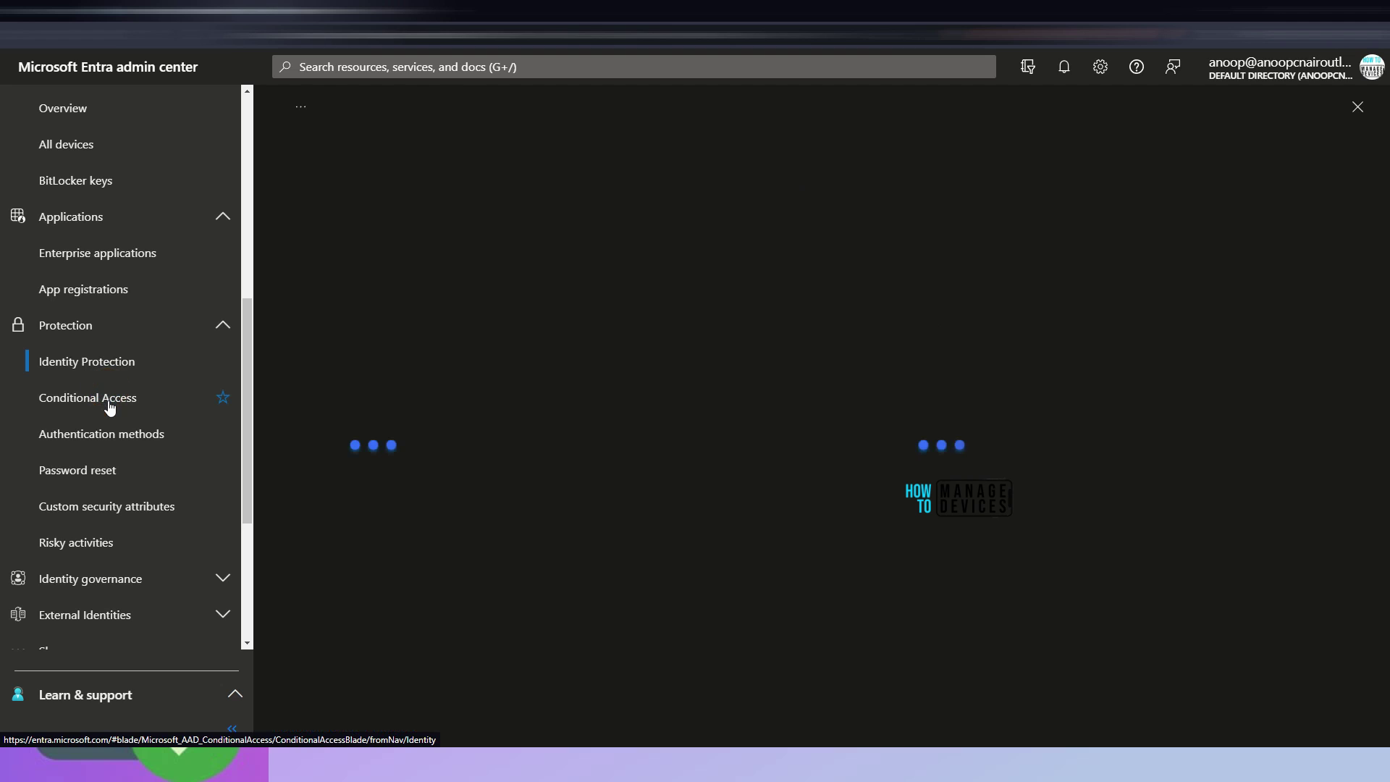
{"action": "left_click", "coordinate": [110, 438]}
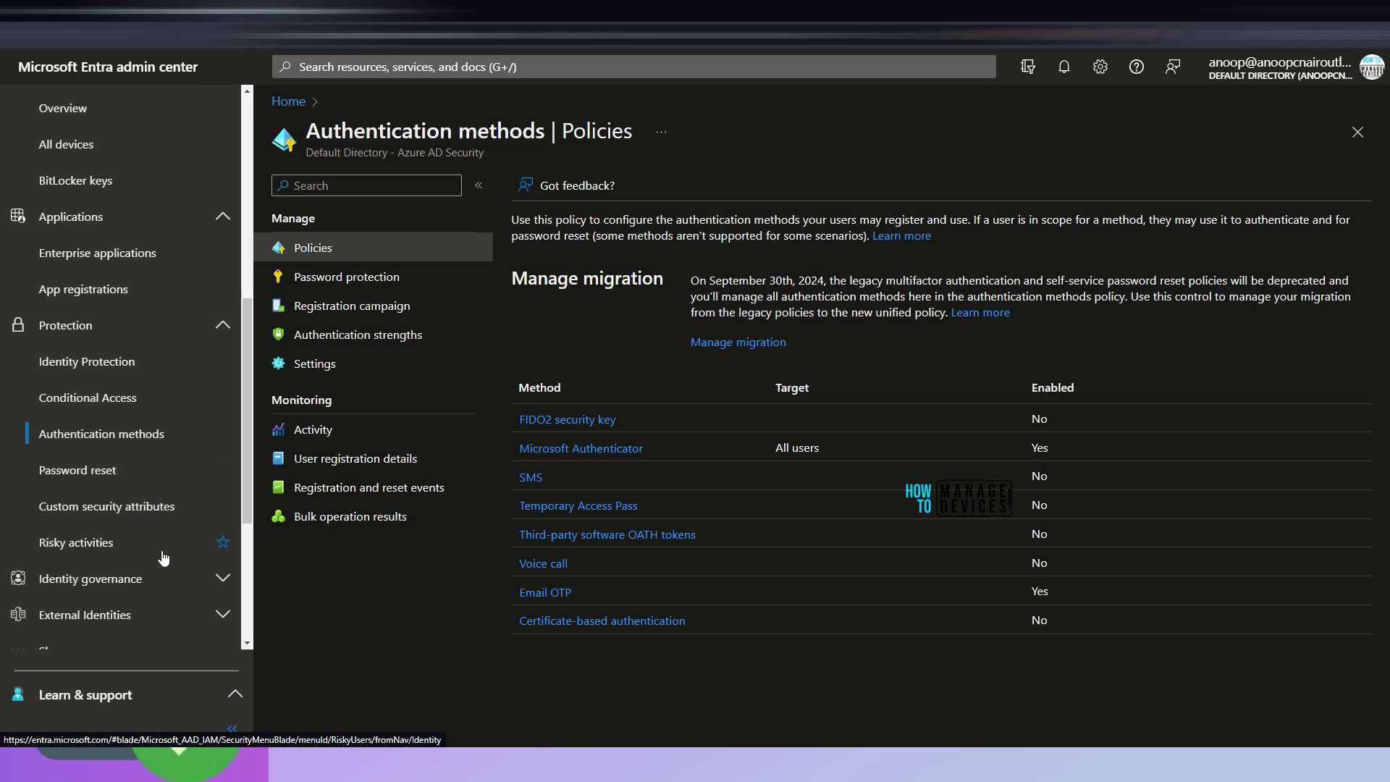
{"action": "left_click", "coordinate": [87, 472]}
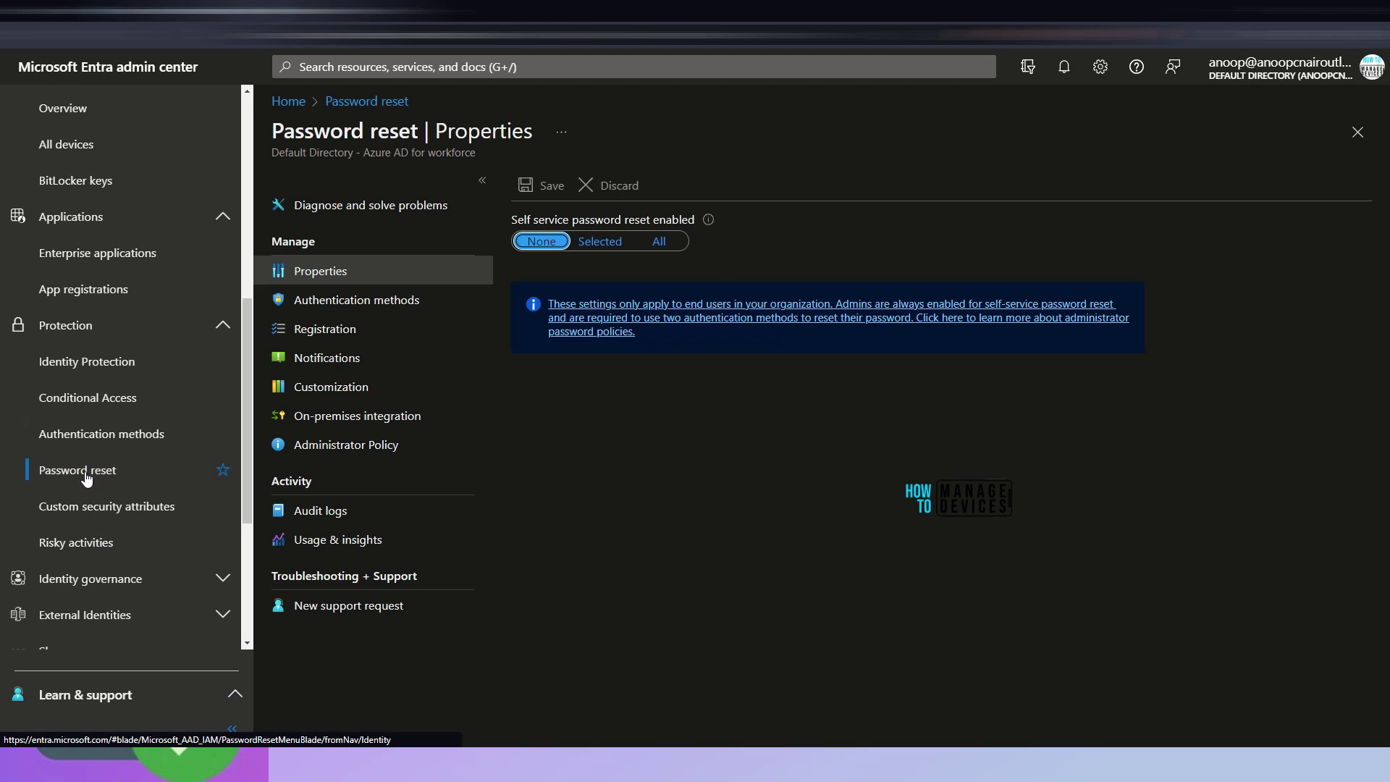
View the Custom security attributes page and the Risk detections report of Risky activities
{"action": "left_click", "coordinate": [102, 504]}
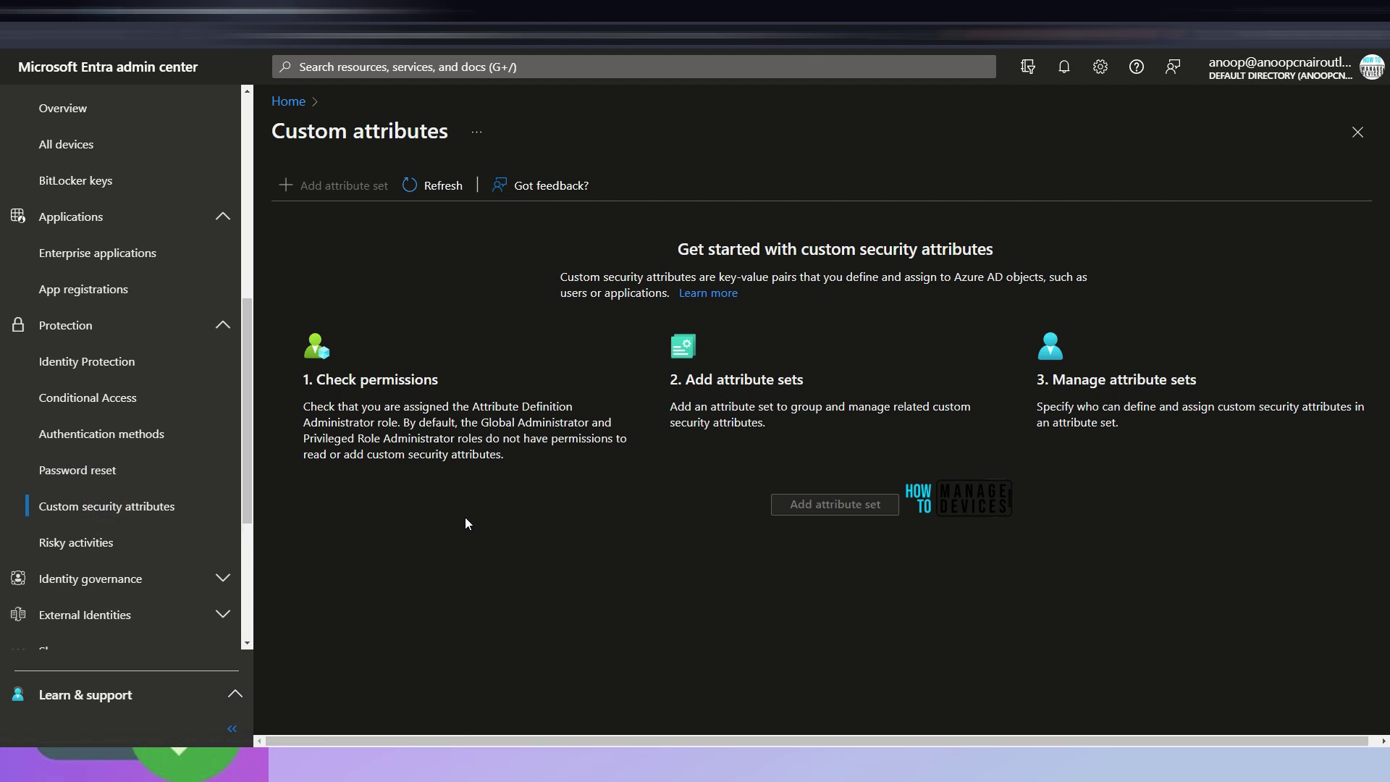
{"action": "left_click", "coordinate": [76, 542]}
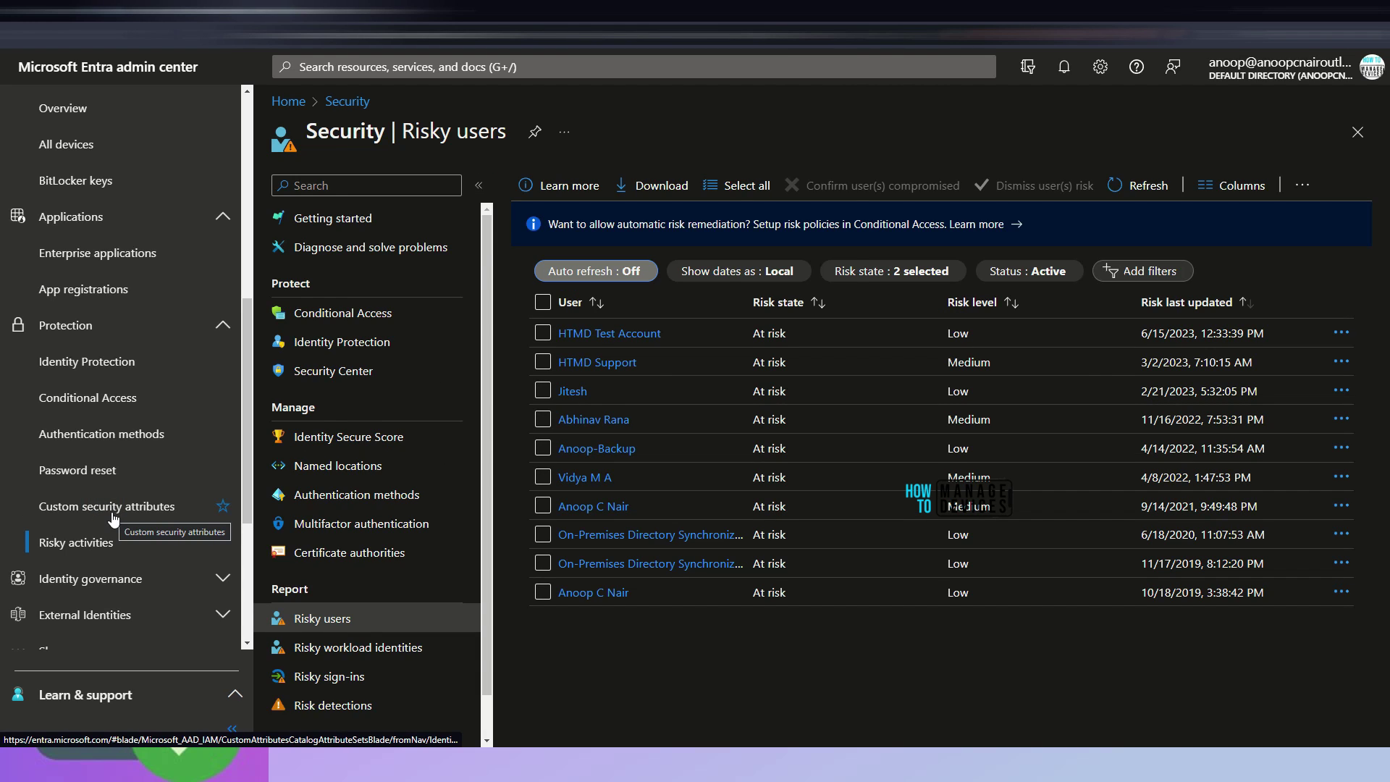
{"action": "left_click", "coordinate": [463, 655]}
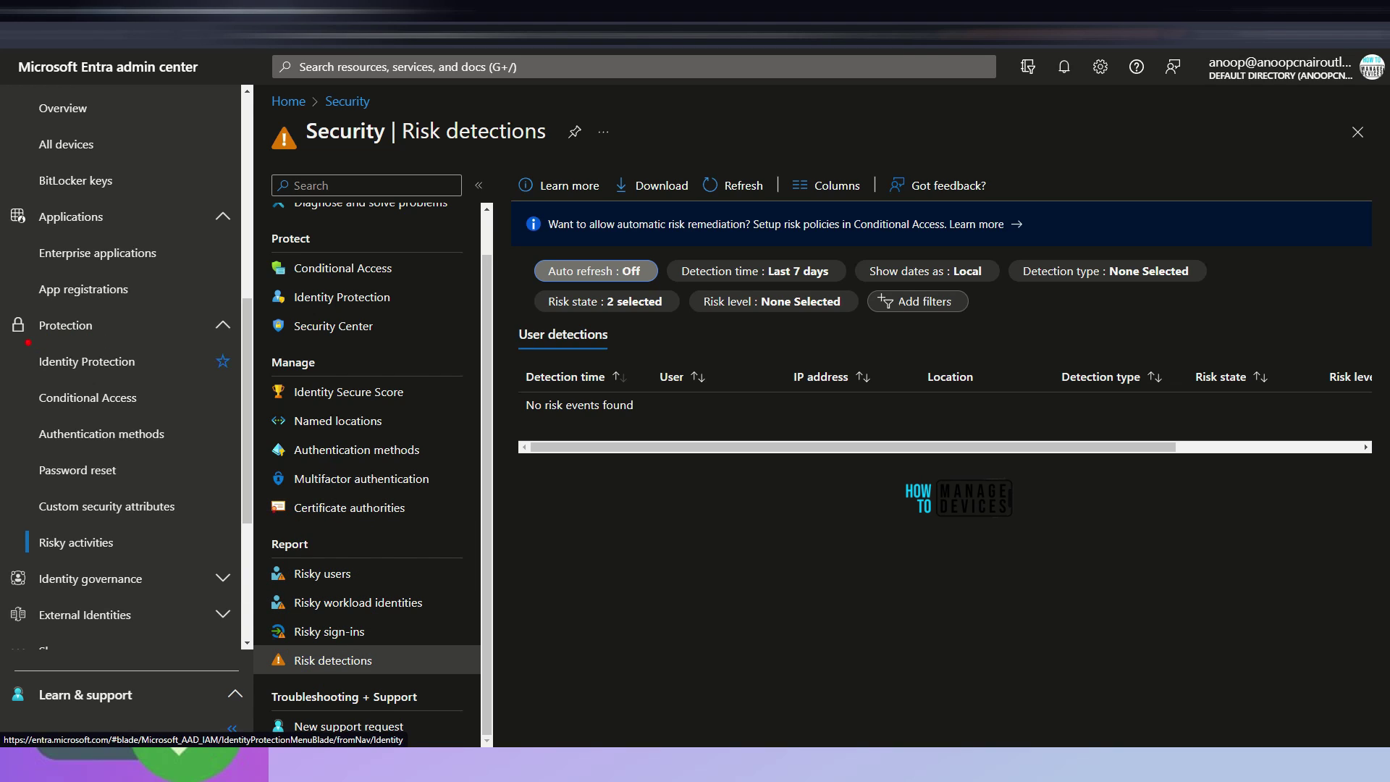
Expand Identity governance under Identity and open its Access reviews page
{"action": "scroll", "coordinate": [203, 330], "scroll_direction": "down", "scroll_amount": 4}
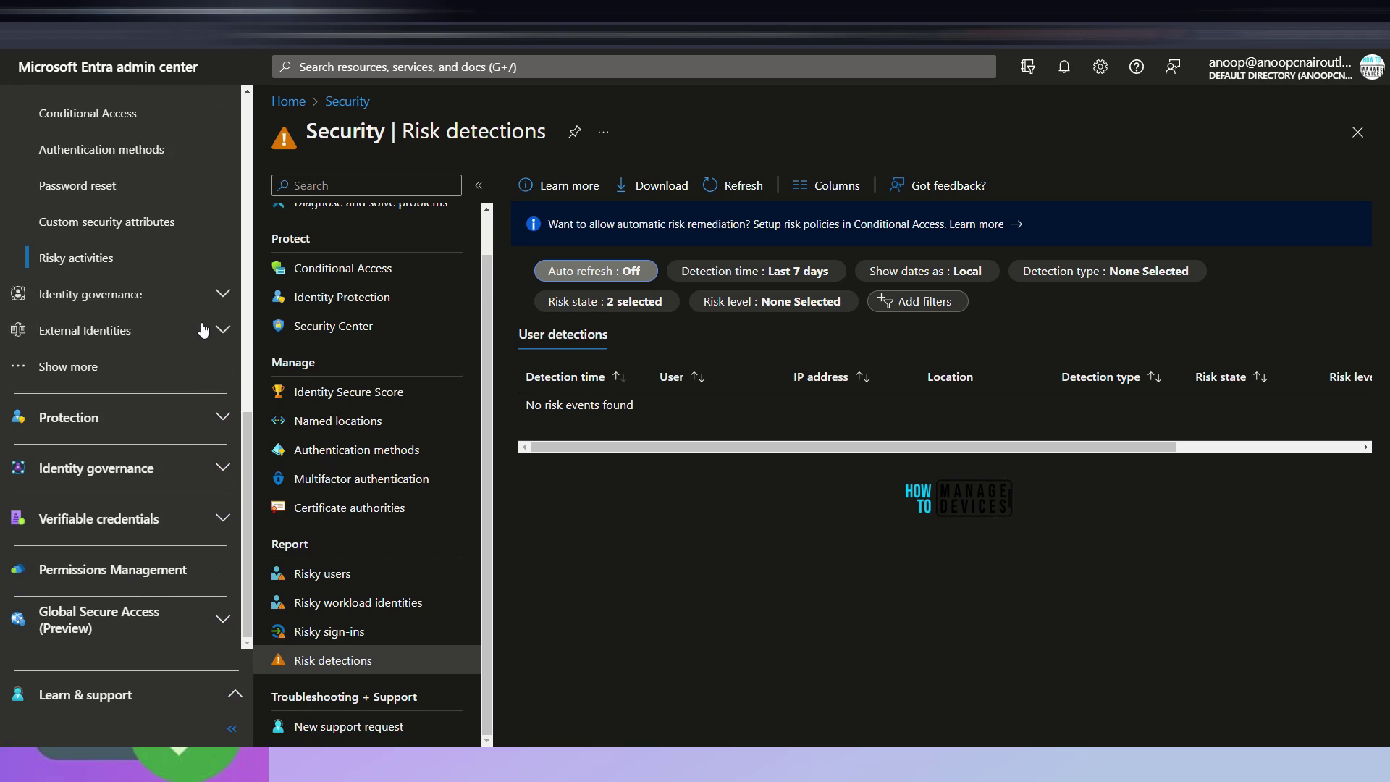
{"action": "left_click", "coordinate": [219, 293]}
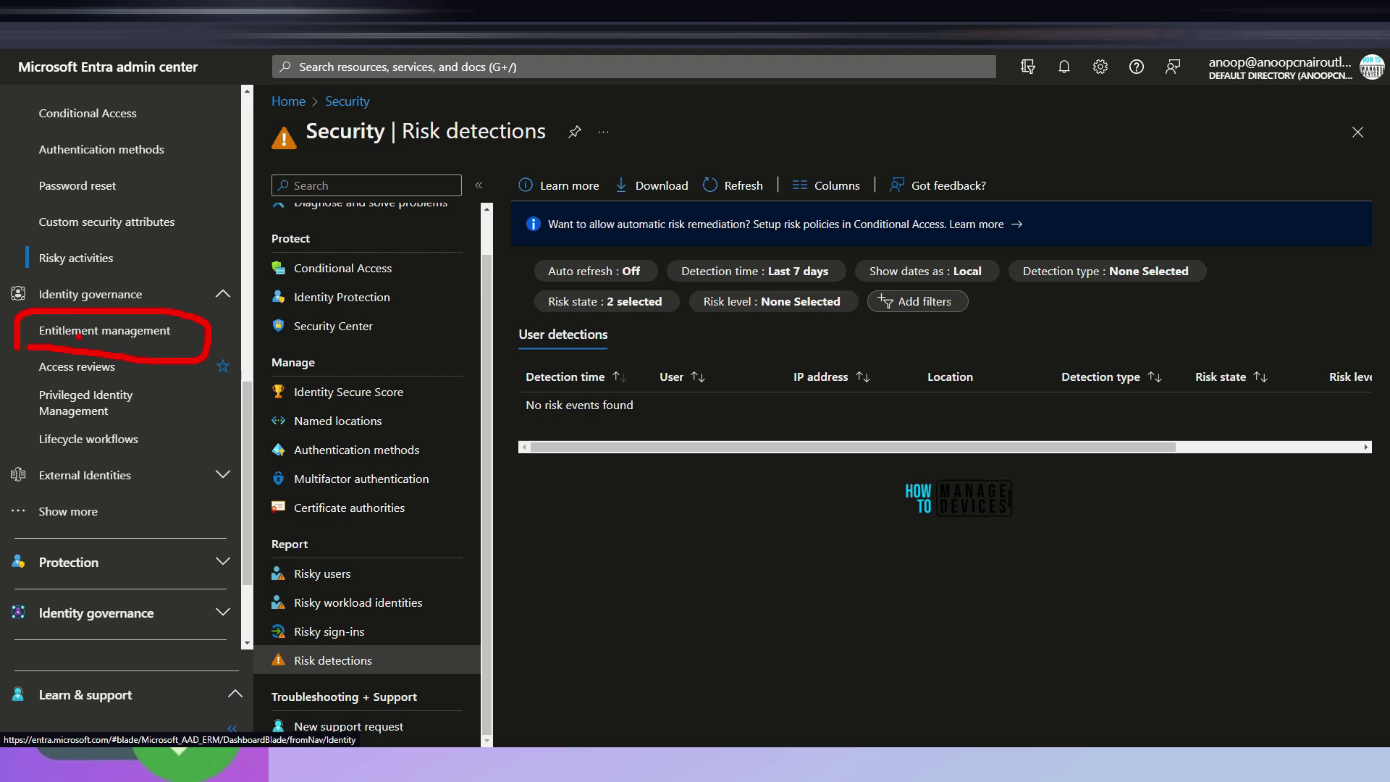
{"action": "left_click", "coordinate": [109, 293]}
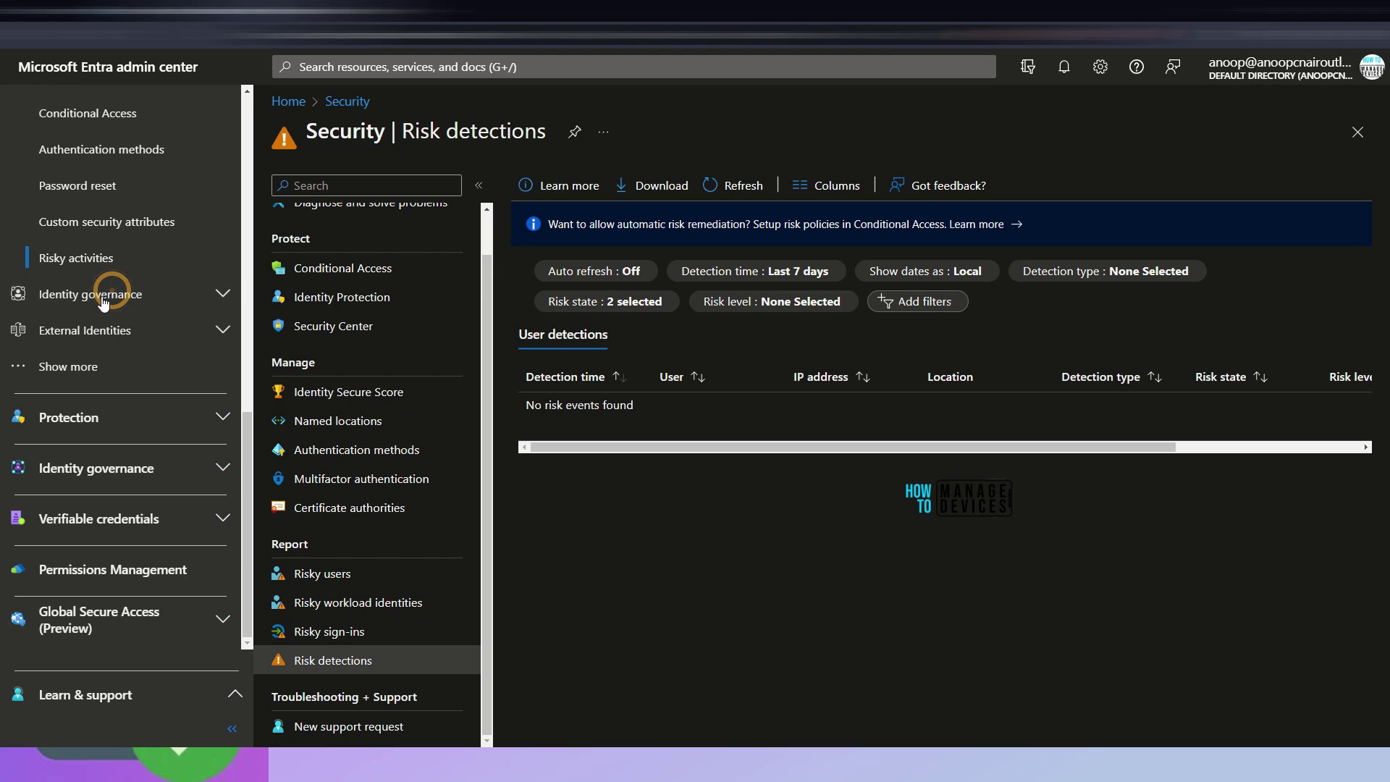
{"action": "left_click", "coordinate": [109, 293]}
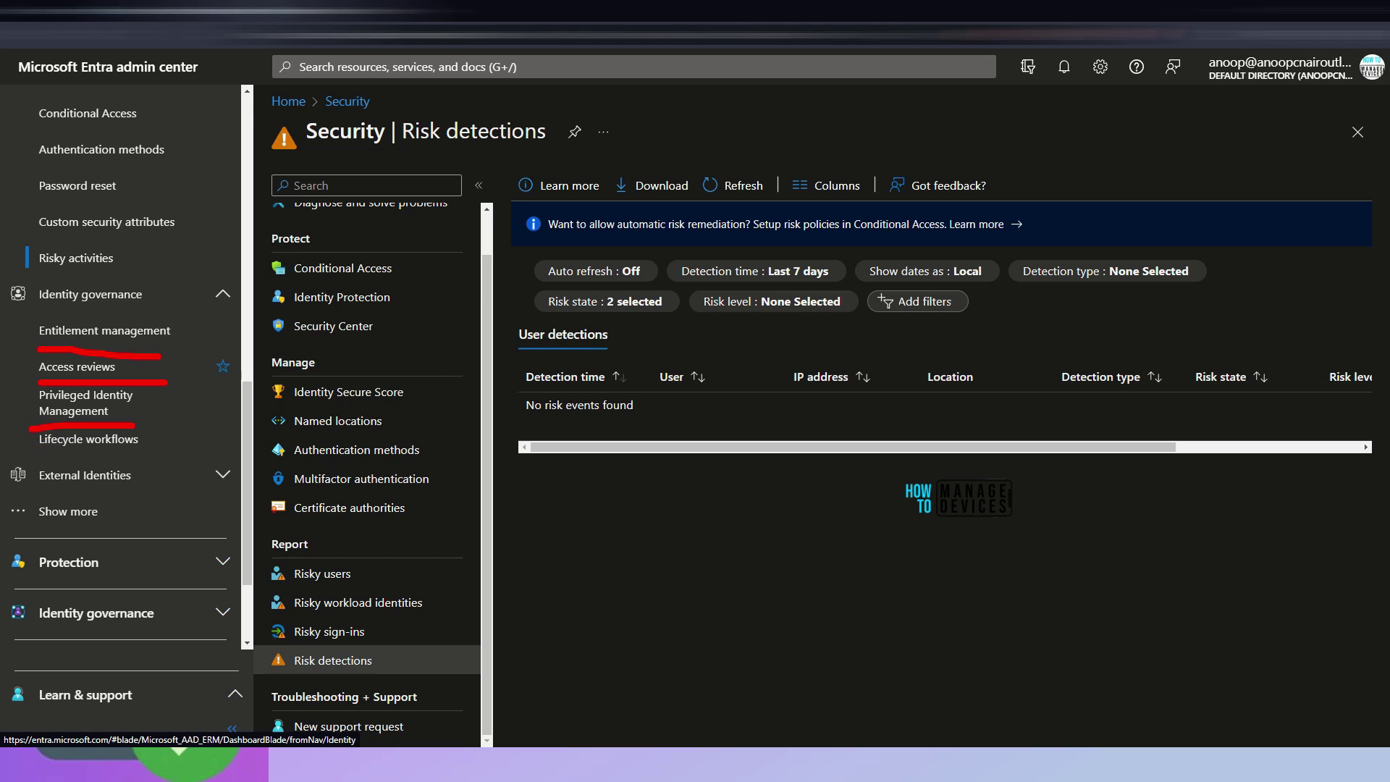
{"action": "left_click_drag", "start_coordinate": [39, 456], "coordinate": [152, 453]}
{"action": "left_click", "coordinate": [143, 366]}
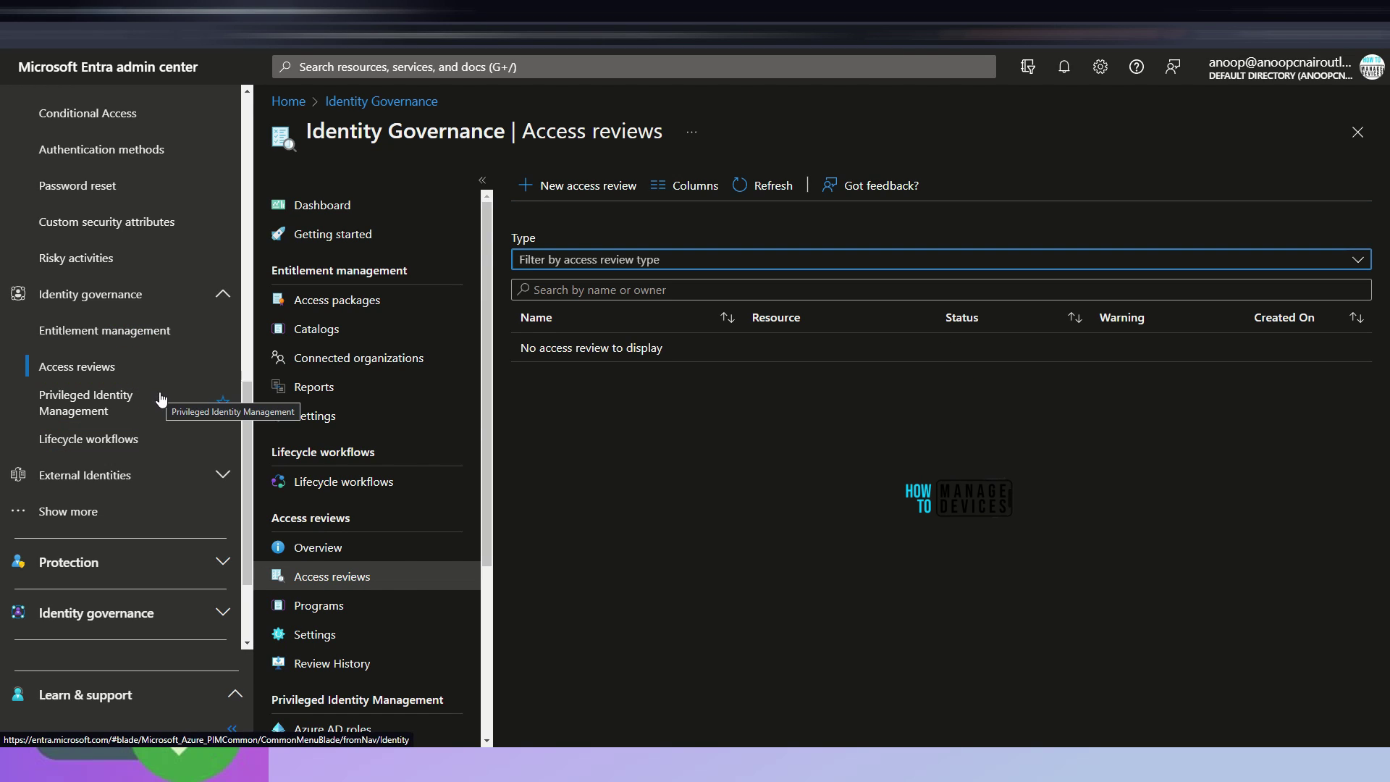
Open Access packages under Entitlement management and filter them by a previously used search name and the General catalog
{"action": "left_click", "coordinate": [345, 303]}
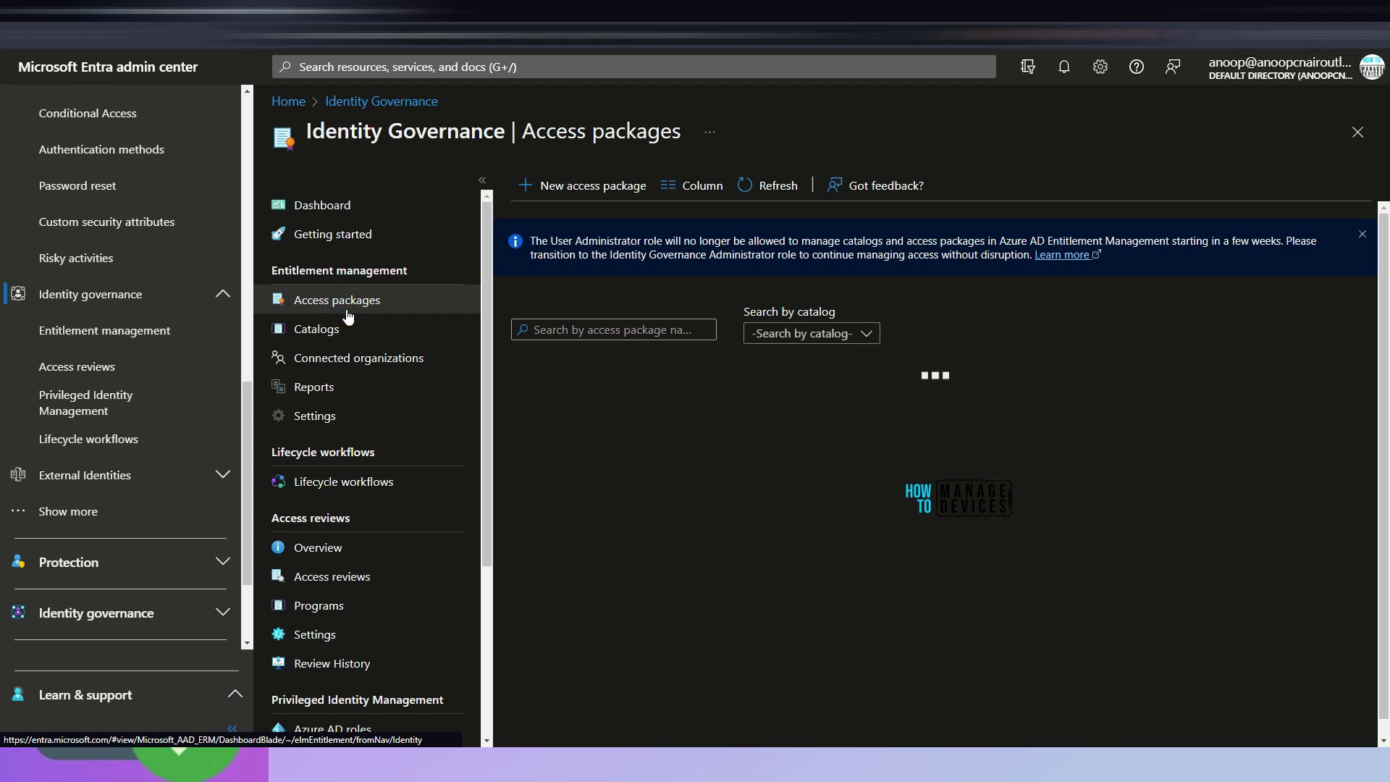
{"action": "left_click", "coordinate": [620, 329]}
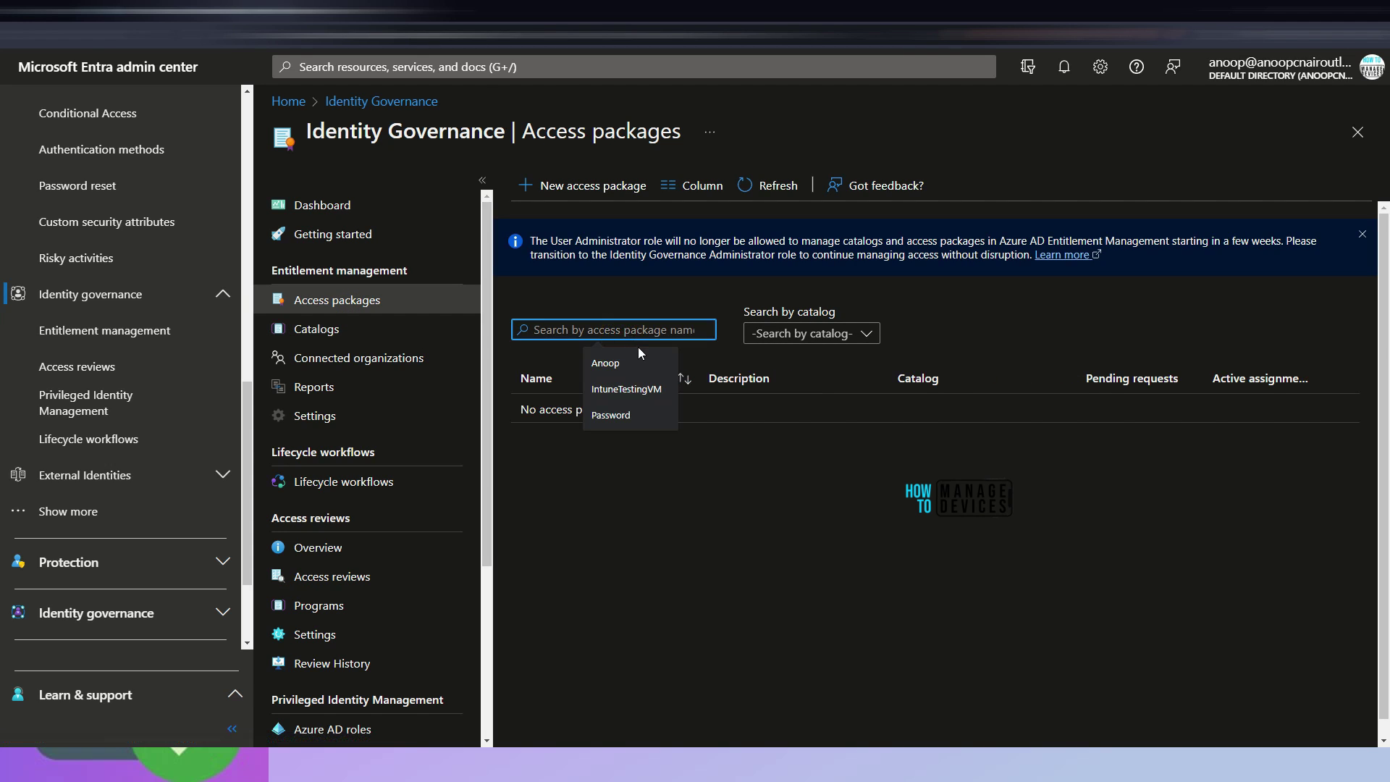
{"action": "left_click", "coordinate": [605, 363]}
{"action": "left_click", "coordinate": [811, 333]}
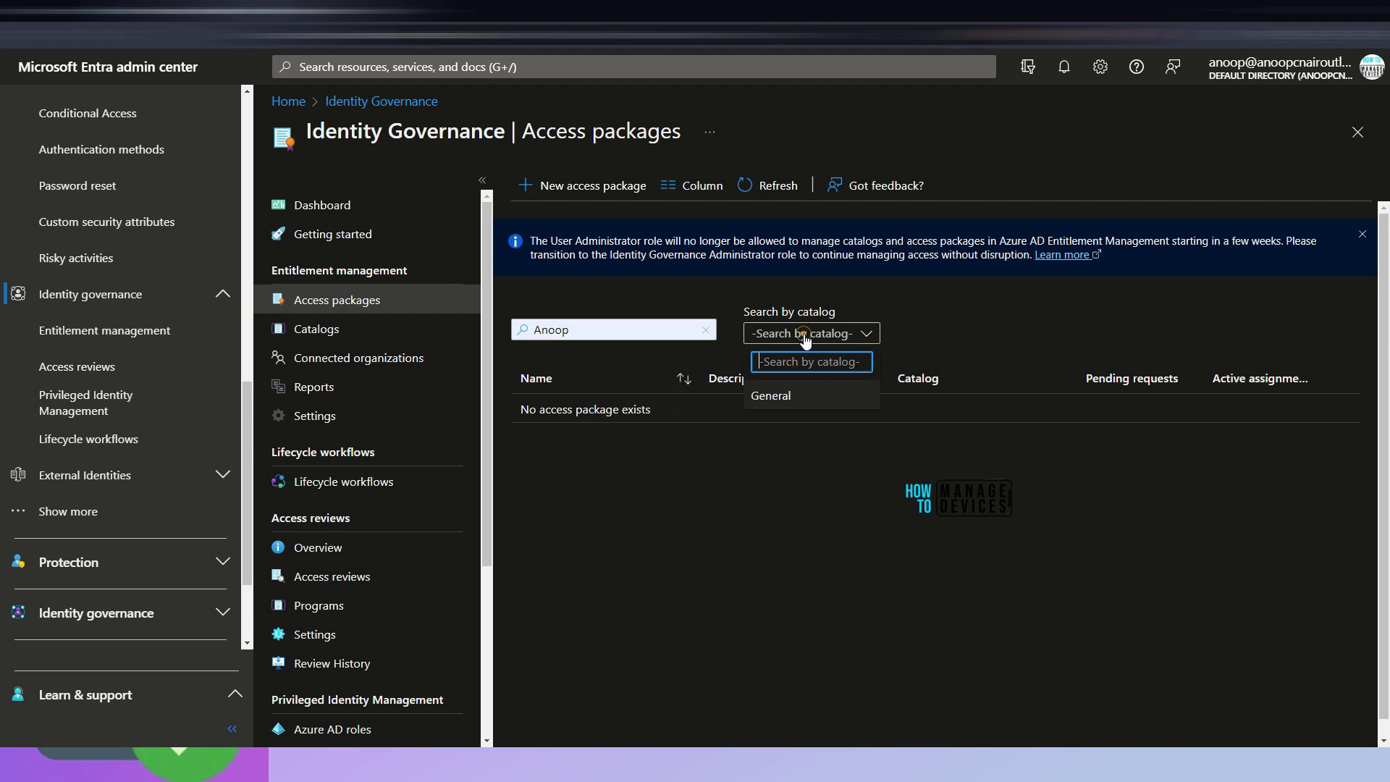
{"action": "left_click", "coordinate": [797, 397]}
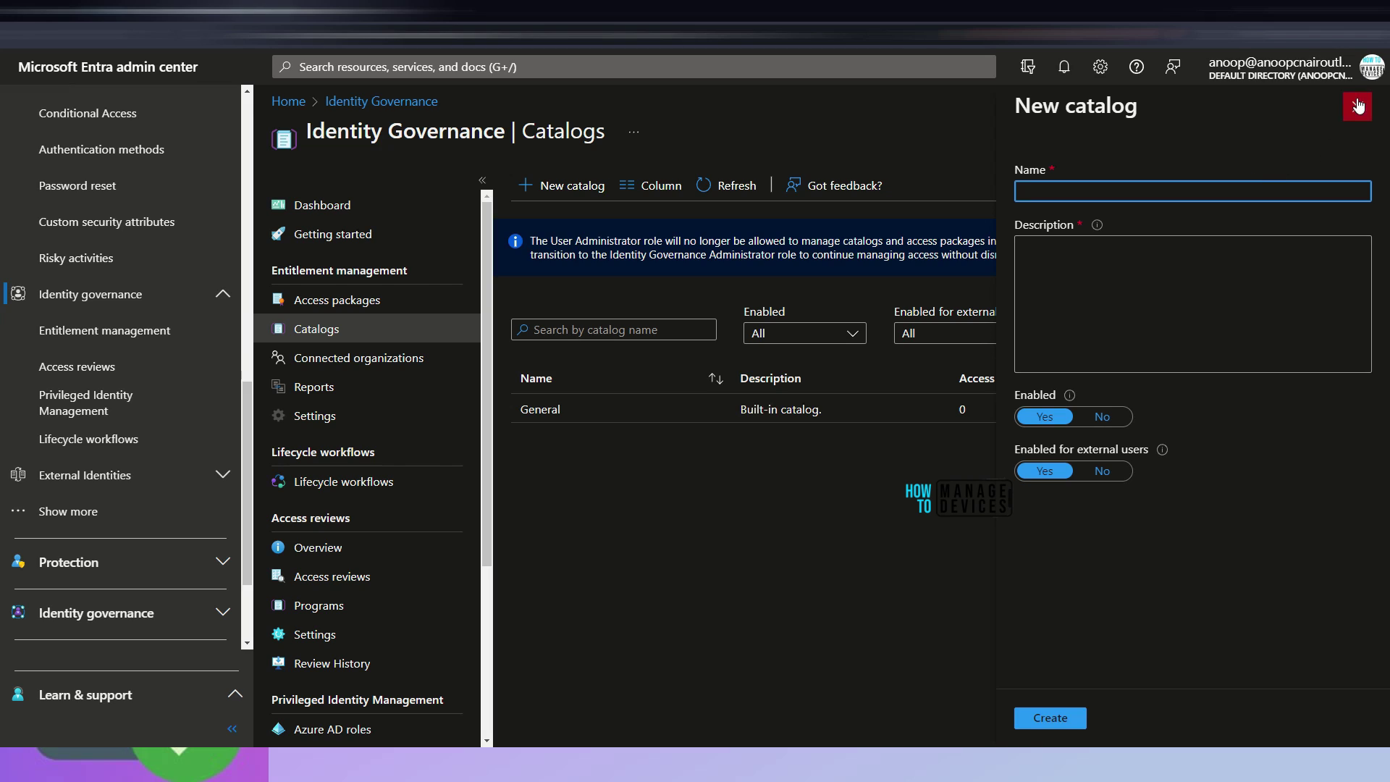
Dismiss the New catalog form on the Catalogs page and expand External Identities under Identity
{"action": "left_click", "coordinate": [1356, 101]}
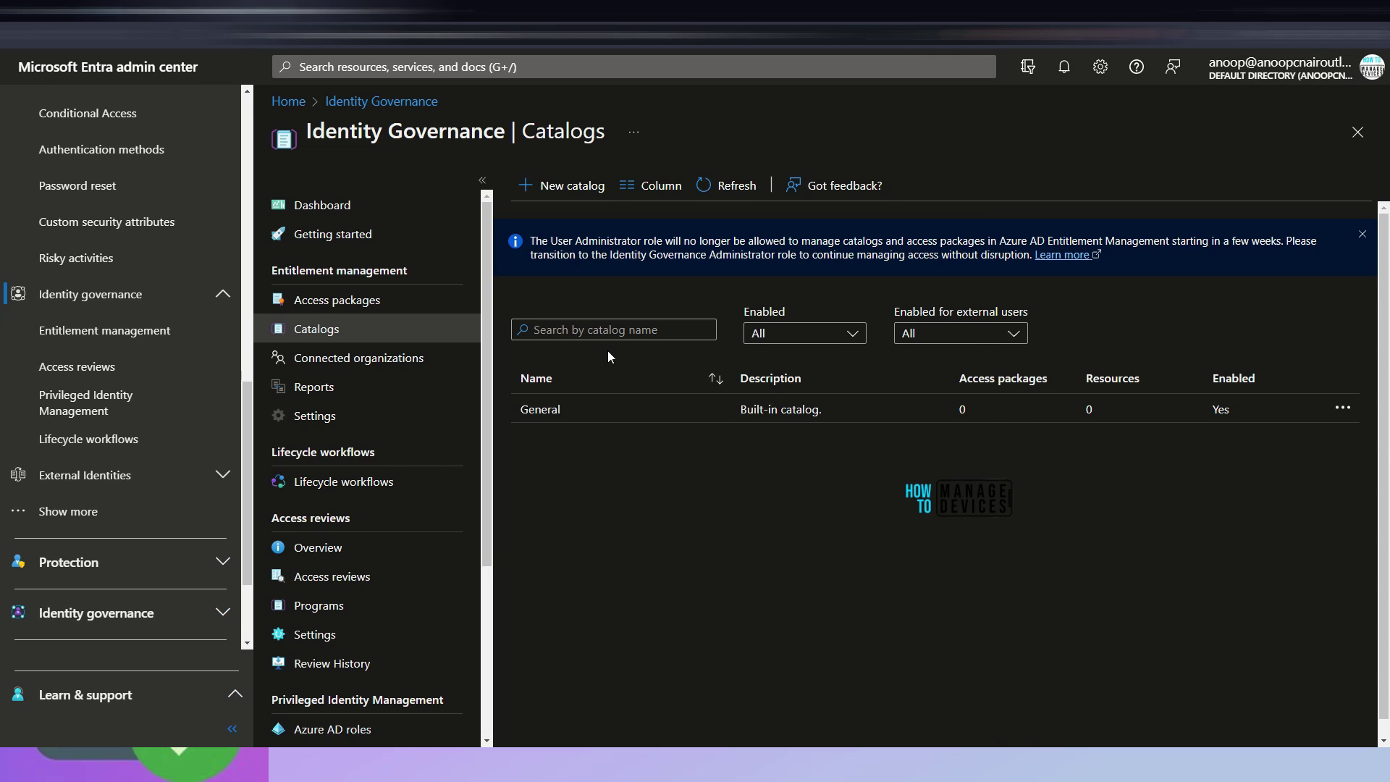
{"action": "left_click", "coordinate": [222, 474]}
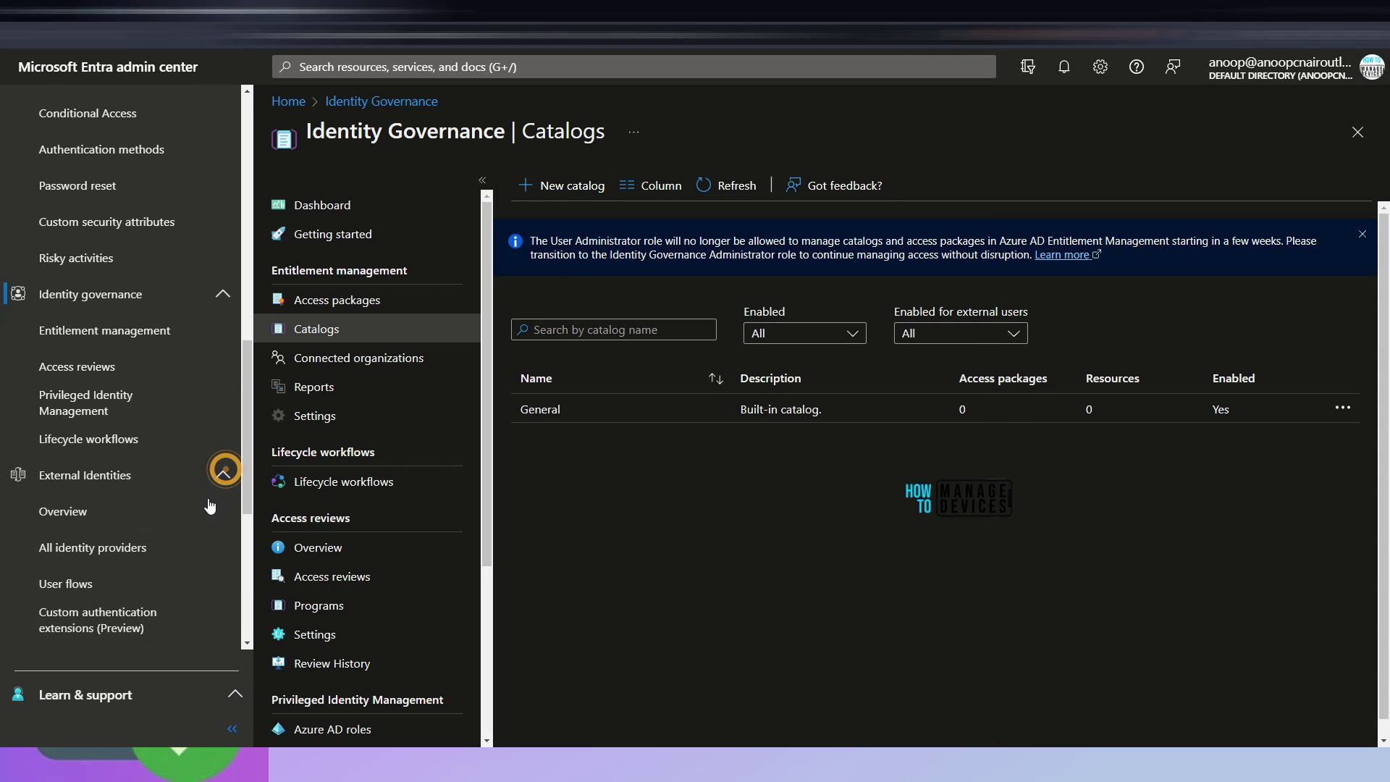
{"action": "scroll", "coordinate": [181, 525], "scroll_direction": "down", "scroll_amount": 1}
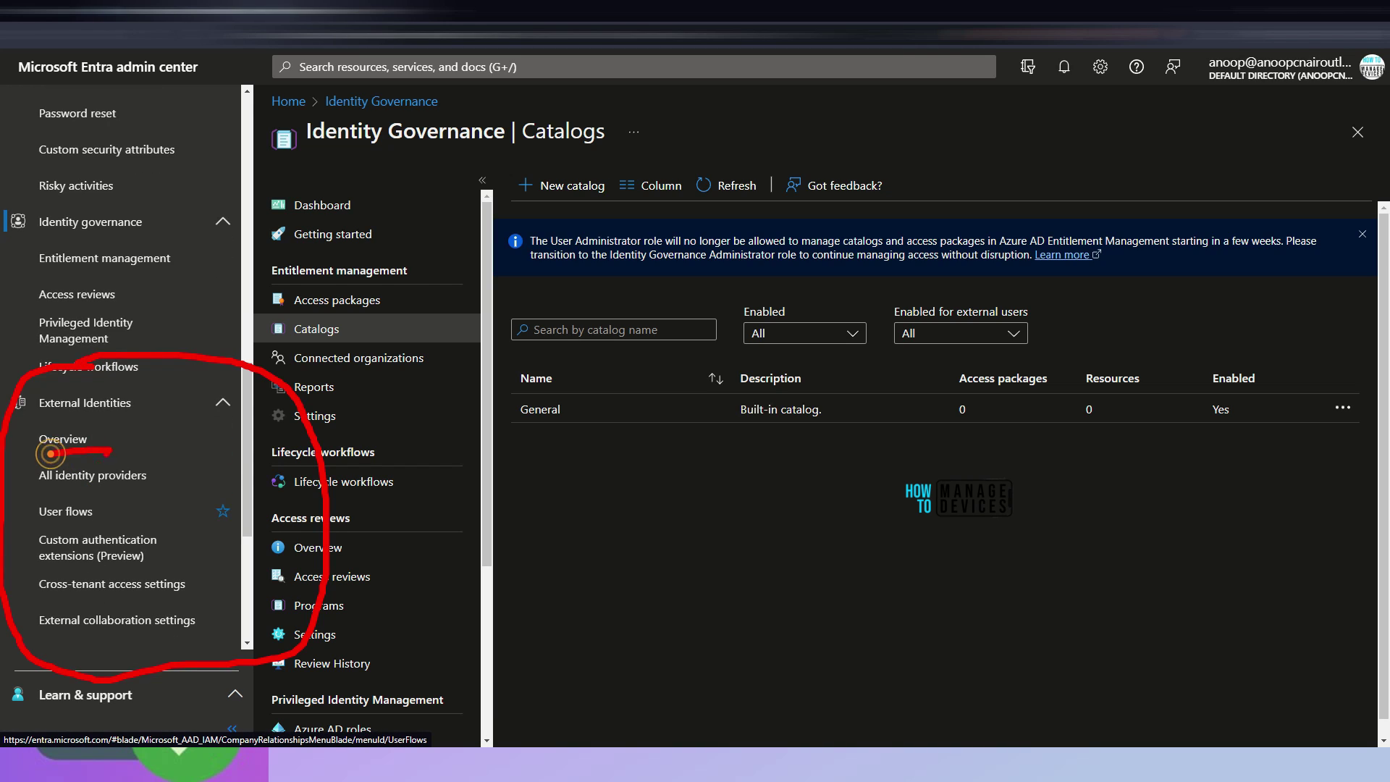
Collapse the Identity section and expand the top-level Protection section
{"action": "scroll", "coordinate": [145, 362], "scroll_direction": "up", "scroll_amount": 10}
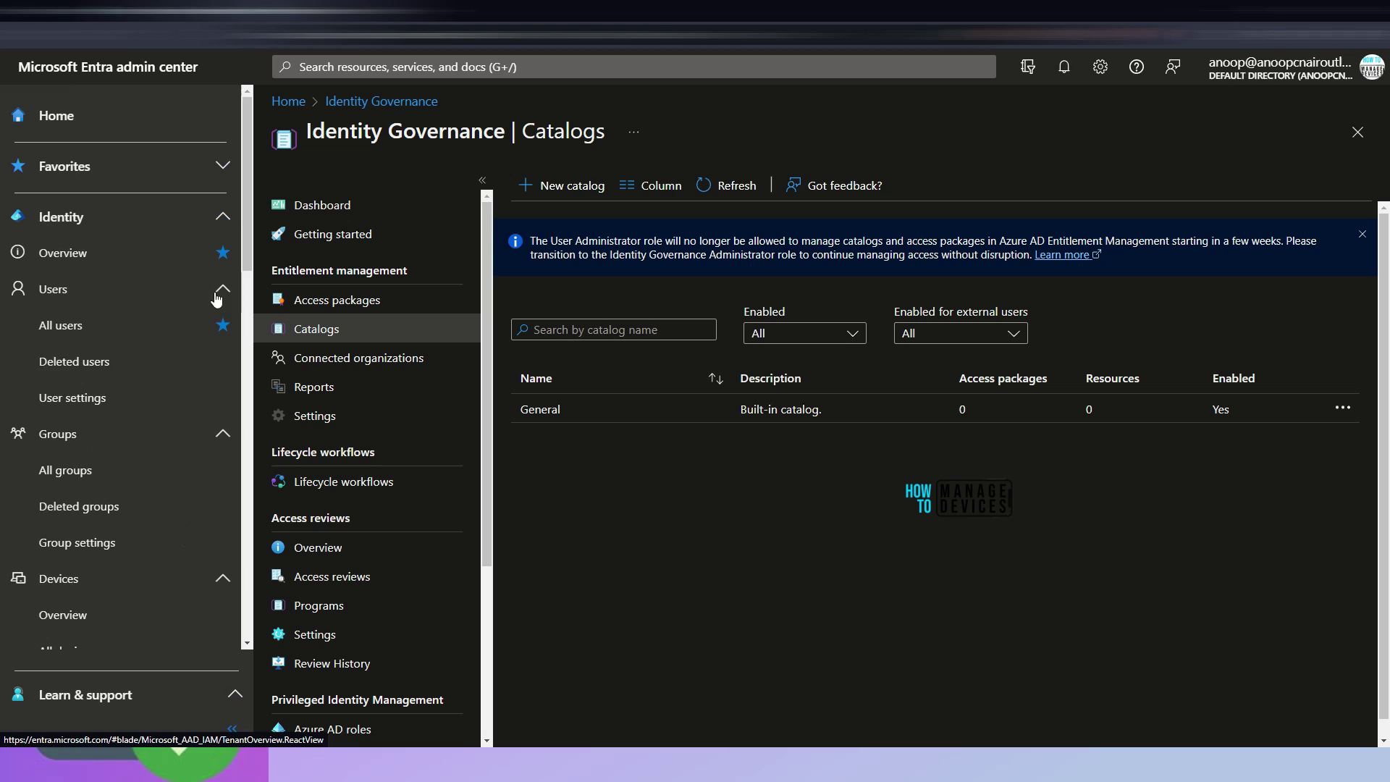
{"action": "left_click", "coordinate": [223, 215]}
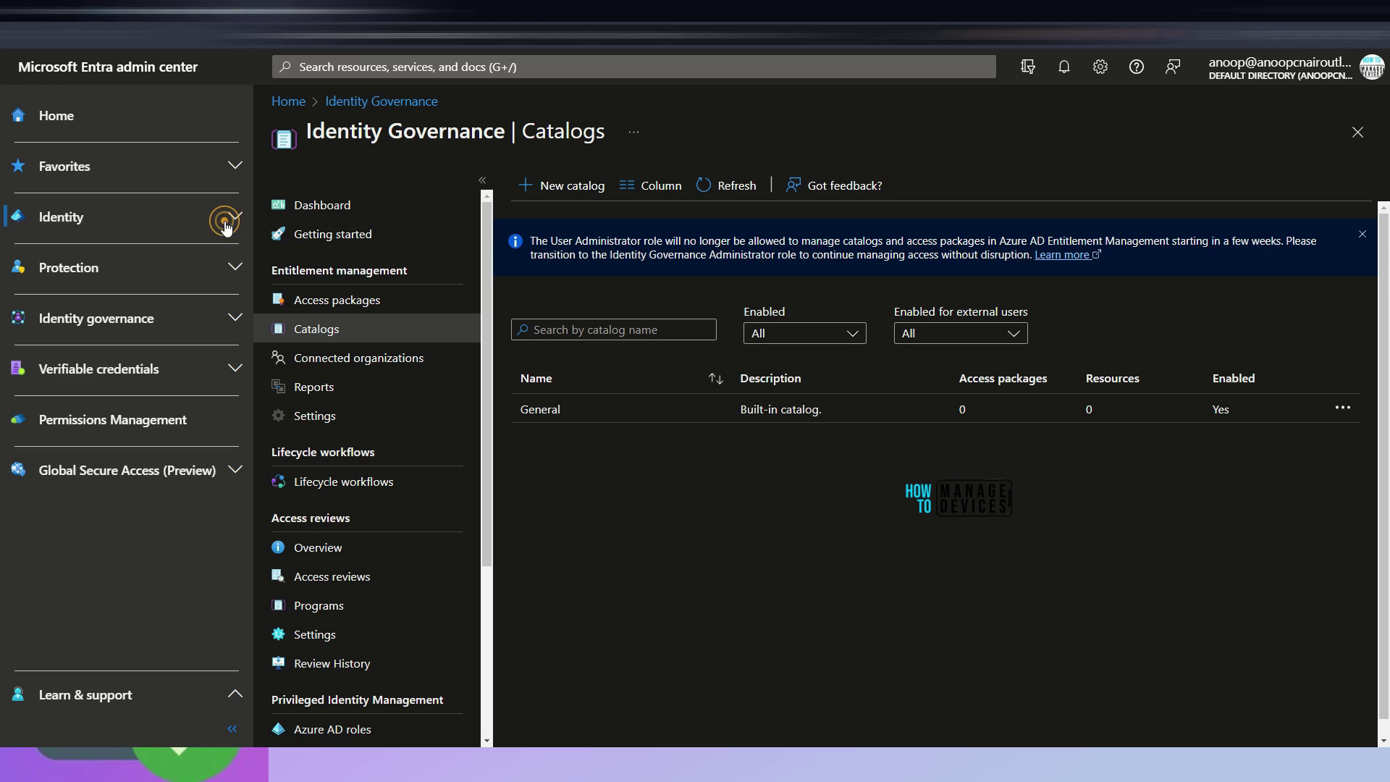
{"action": "left_click", "coordinate": [233, 268]}
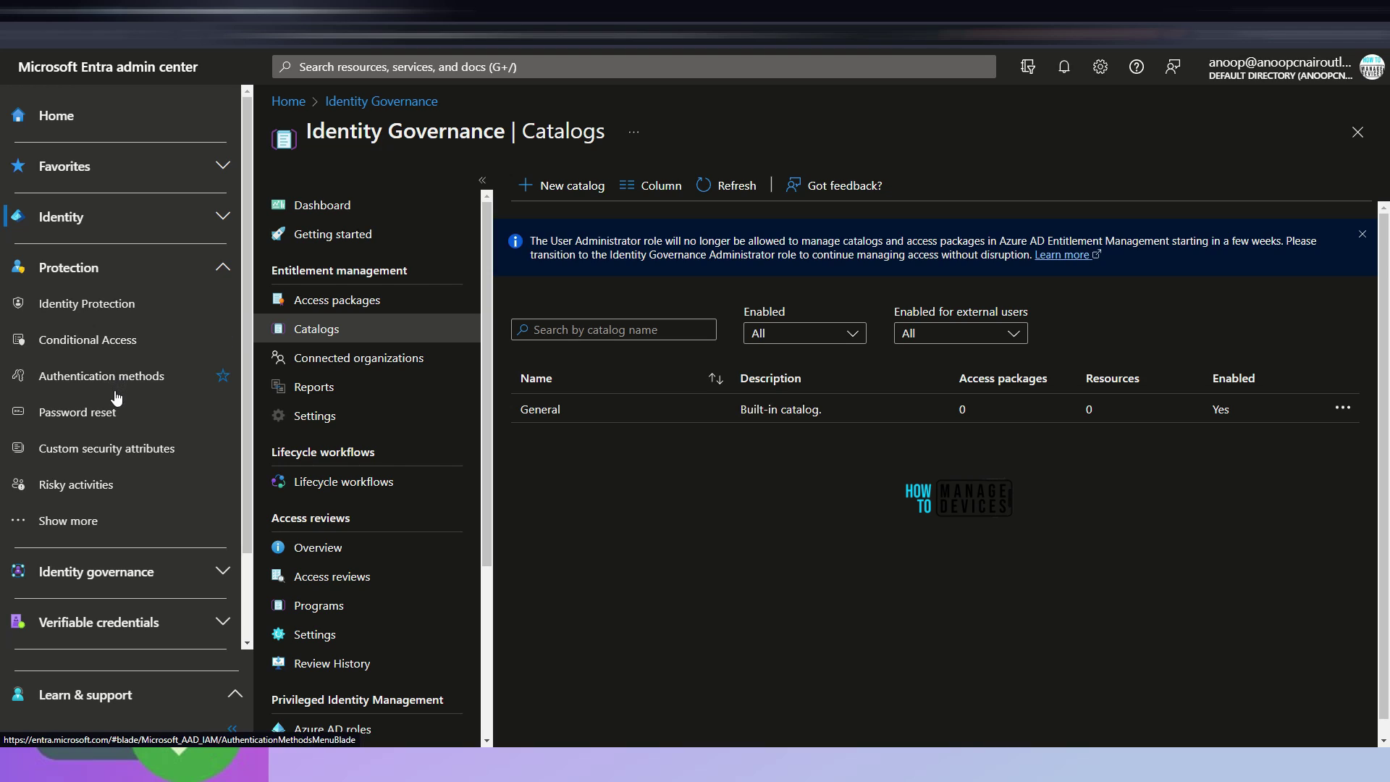
Expand the top-level Identity governance section and open Privileged Identity Management from it
{"action": "left_click", "coordinate": [109, 571]}
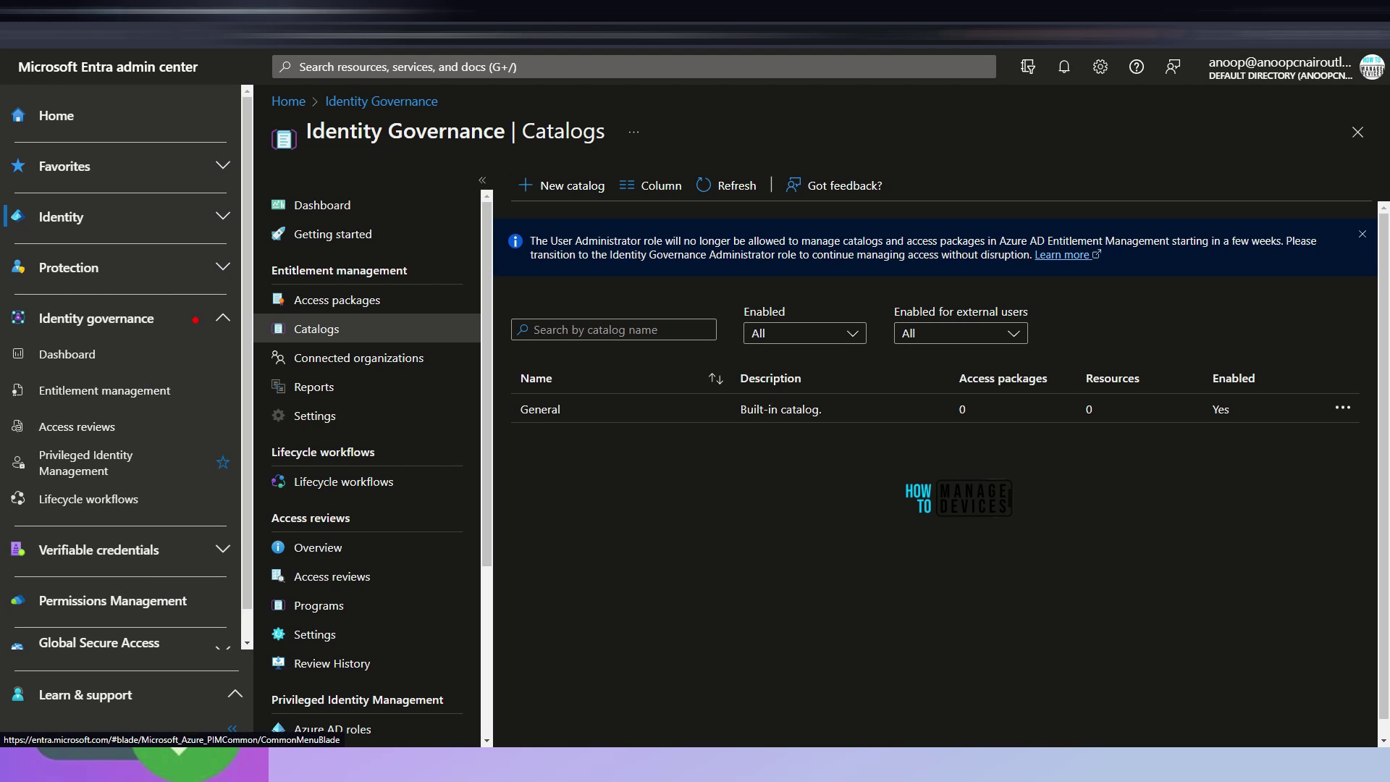
{"action": "mouse_move", "coordinate": [194, 319]}
{"action": "left_mouse_down"}
{"action": "mouse_move", "coordinate": [172, 515]}
{"action": "mouse_move", "coordinate": [202, 474]}
{"action": "left_mouse_up"}
{"action": "left_click_drag", "start_coordinate": [33, 485], "coordinate": [141, 485]}
{"action": "left_click_drag", "start_coordinate": [33, 519], "coordinate": [132, 517]}
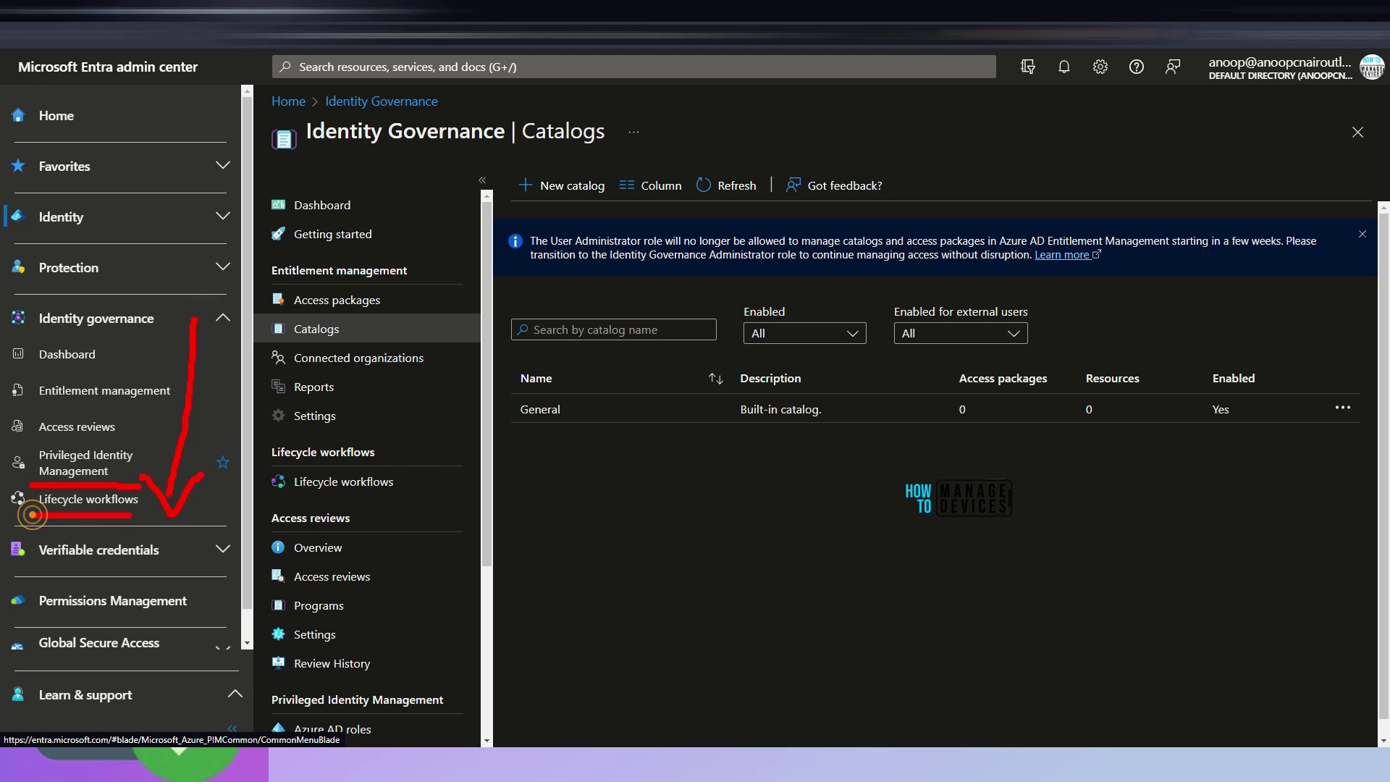
Collapse the Identity governance section and expand Verifiable credentials to view its entries
{"action": "left_click", "coordinate": [223, 322]}
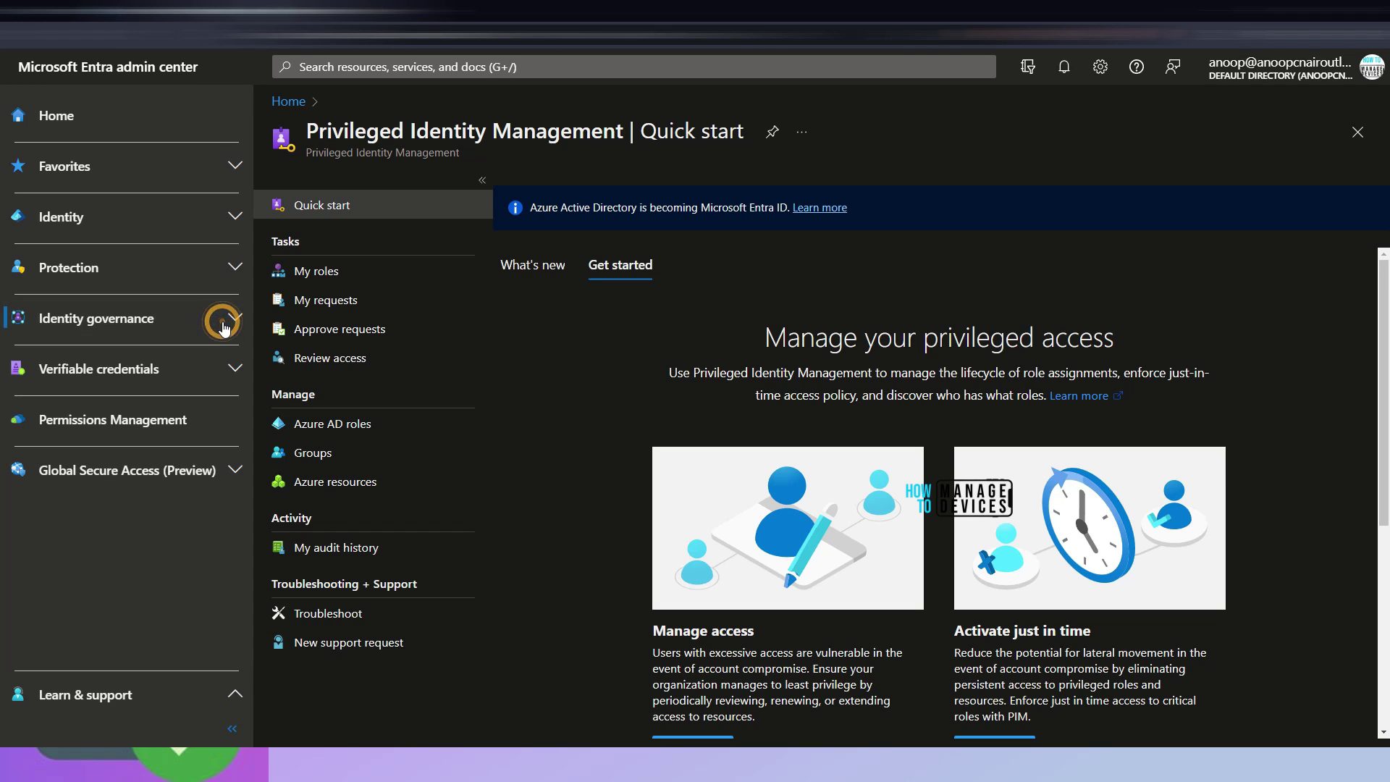
{"action": "left_click", "coordinate": [234, 370]}
{"action": "mouse_move", "coordinate": [50, 384]}
{"action": "left_mouse_down"}
{"action": "mouse_move", "coordinate": [130, 389]}
{"action": "mouse_move", "coordinate": [19, 389]}
{"action": "left_mouse_up"}
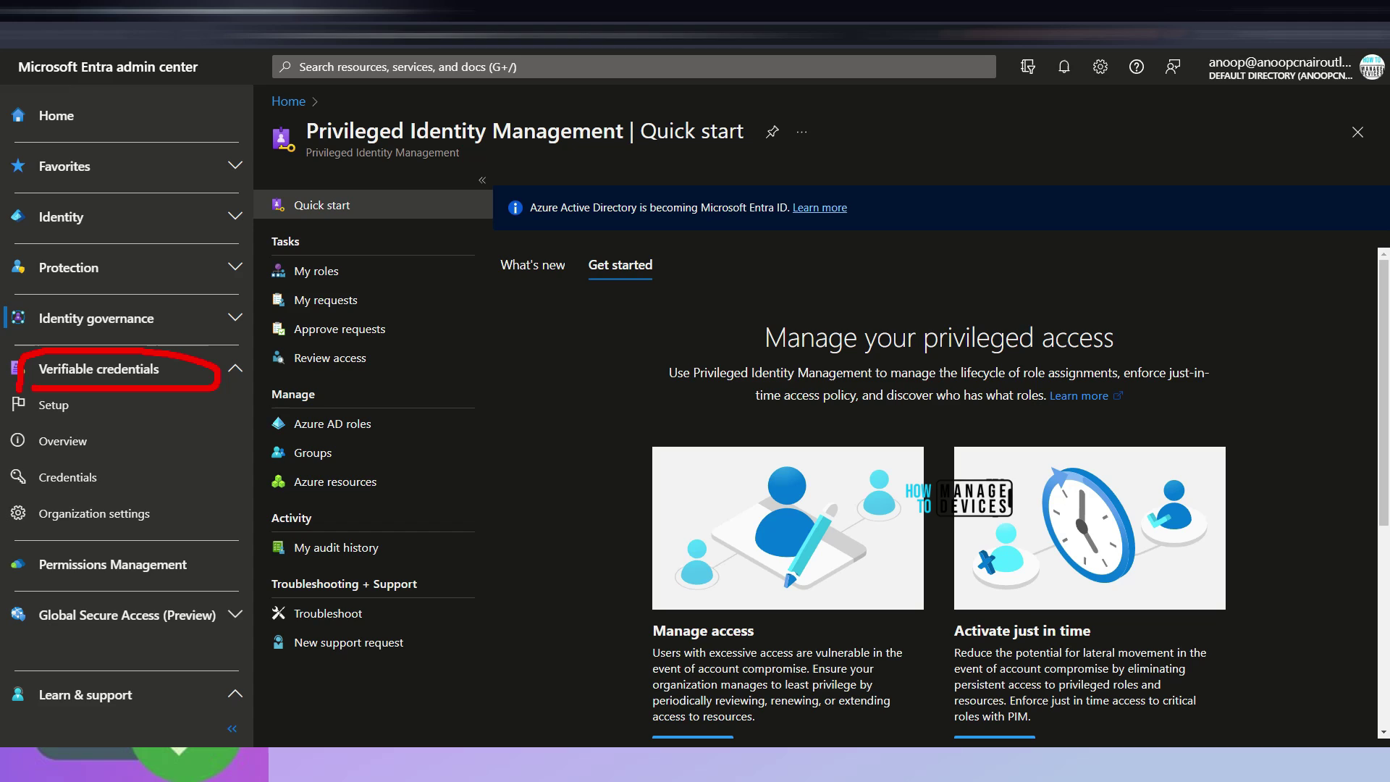
{"action": "mouse_move", "coordinate": [87, 415]}
{"action": "left_mouse_down"}
{"action": "mouse_move", "coordinate": [185, 425]}
{"action": "mouse_move", "coordinate": [81, 455]}
{"action": "left_mouse_up"}
{"action": "left_click", "coordinate": [129, 479]}
{"action": "mouse_move", "coordinate": [200, 443]}
{"action": "left_mouse_down"}
{"action": "mouse_move", "coordinate": [126, 477]}
{"action": "mouse_move", "coordinate": [271, 461]}
{"action": "left_mouse_up"}
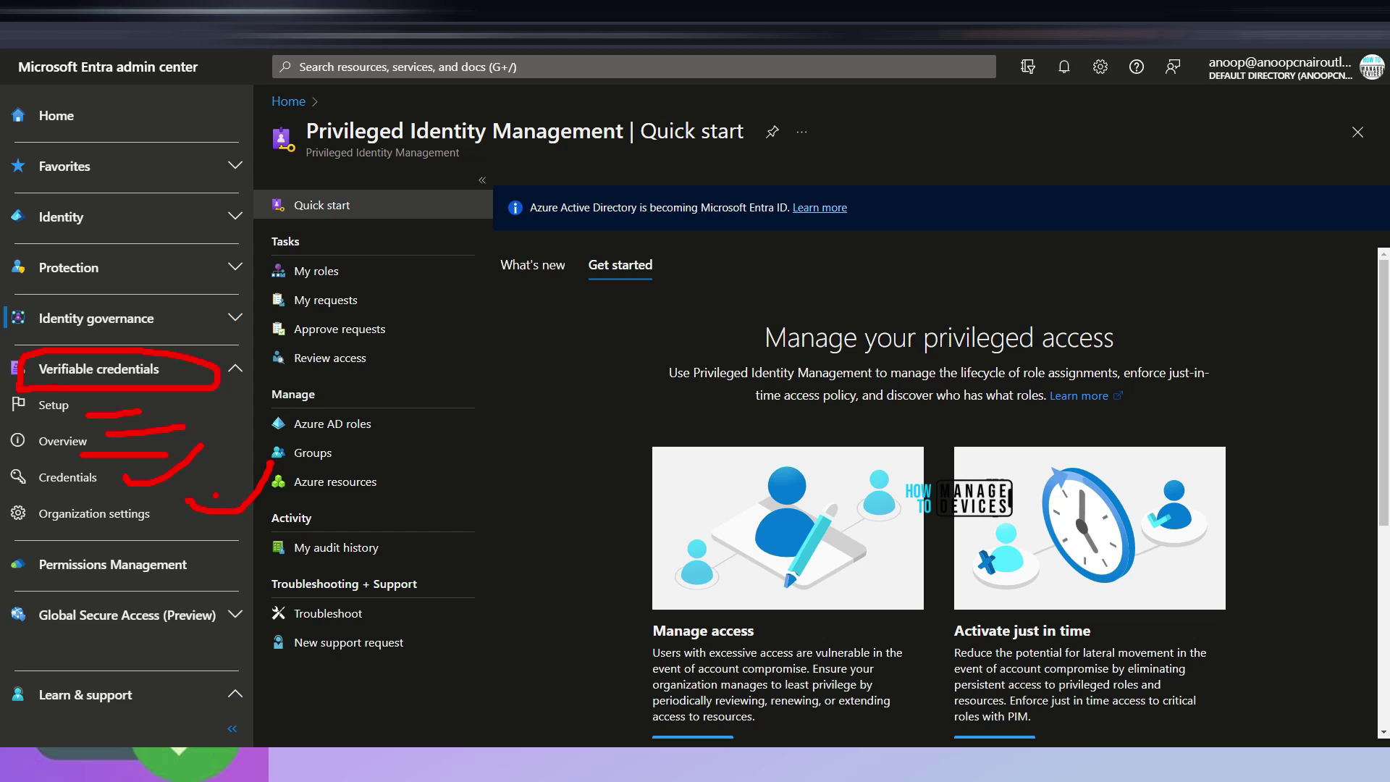
Open the Permissions Management page and review its Zero Trust solution brief
{"action": "left_click", "coordinate": [193, 568]}
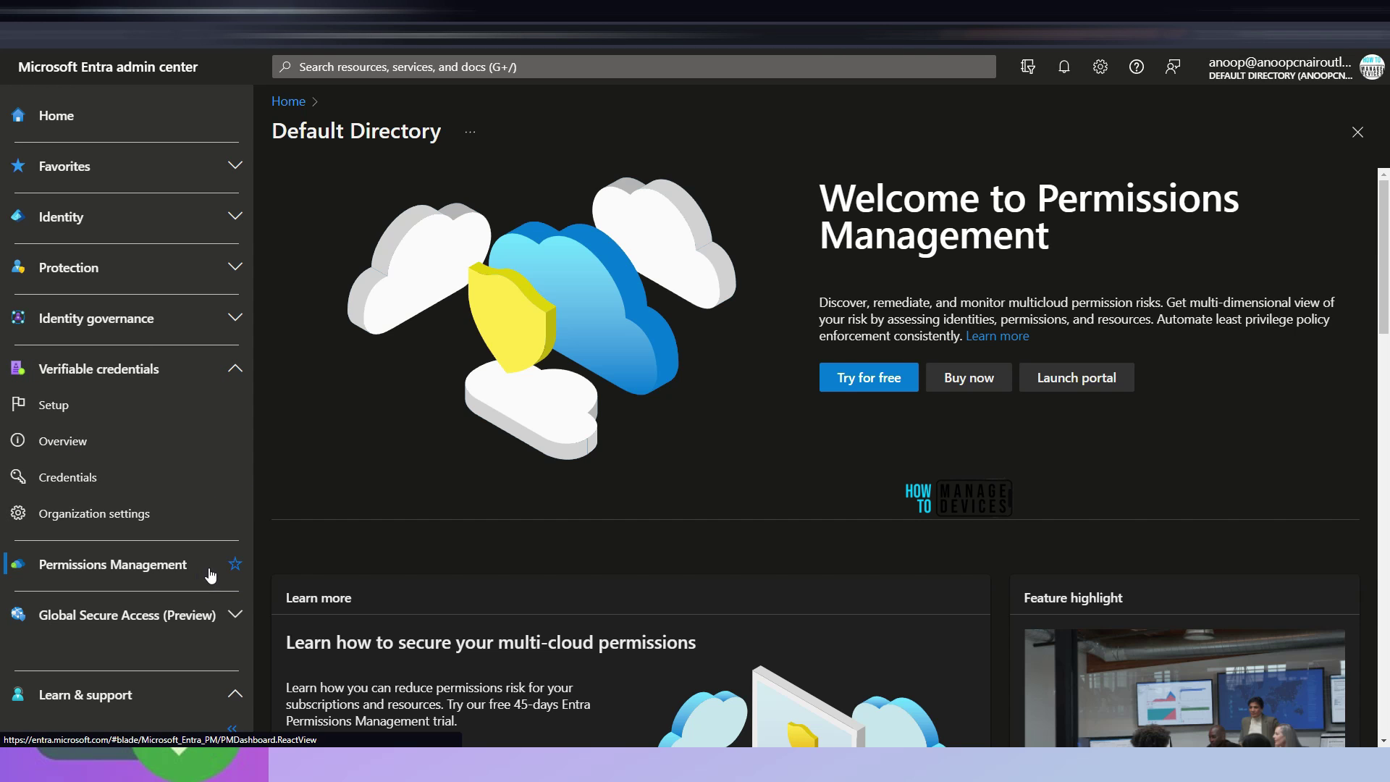
{"action": "scroll", "coordinate": [471, 544], "scroll_direction": "down", "scroll_amount": 5}
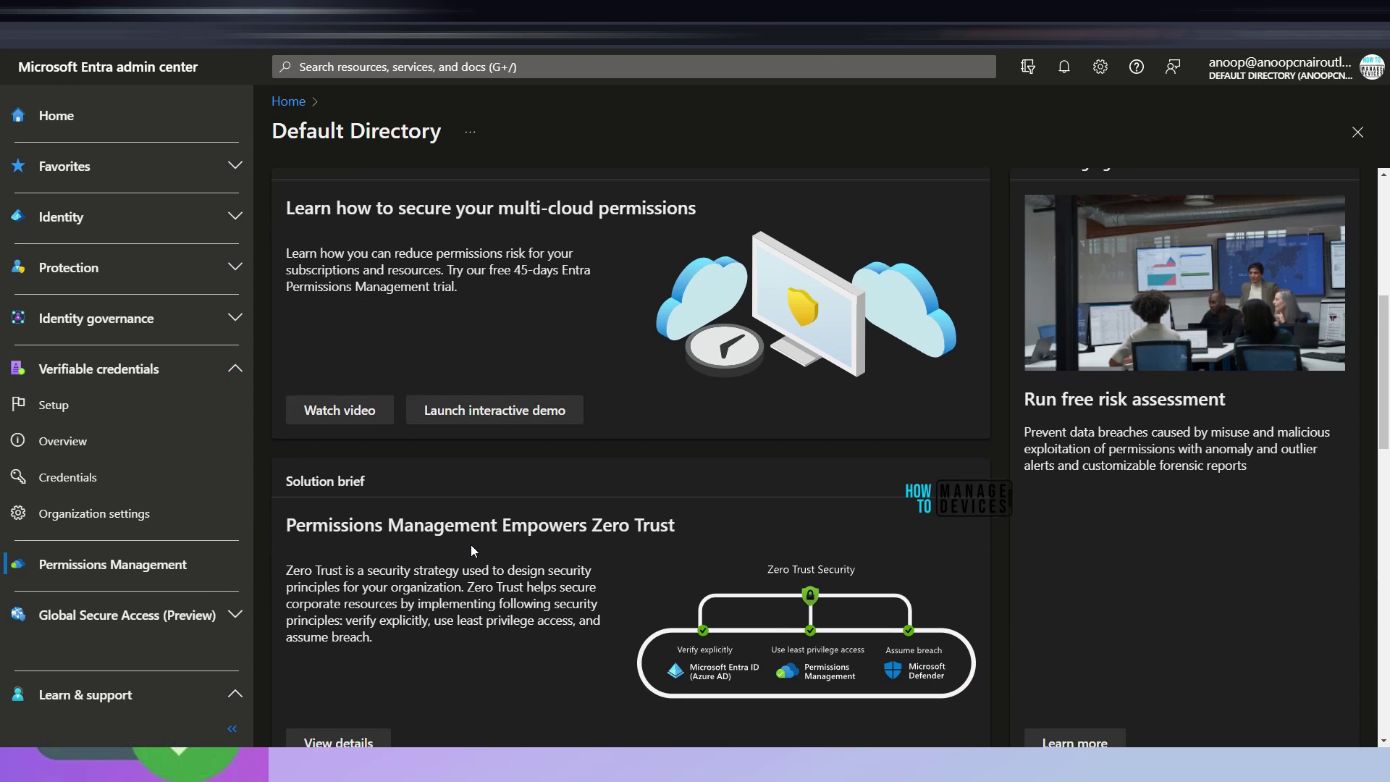
{"action": "left_click_drag", "start_coordinate": [715, 484], "coordinate": [732, 514]}
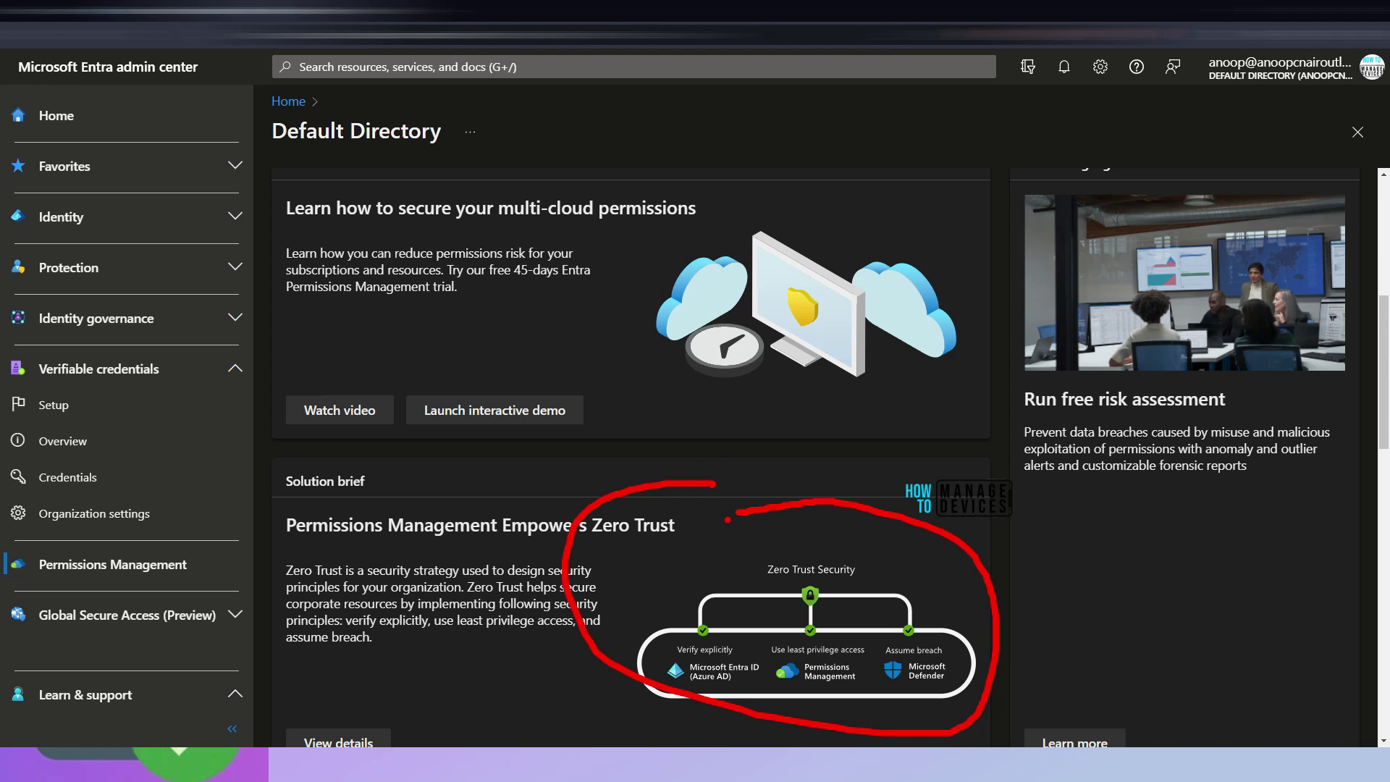
{"action": "left_click", "coordinate": [246, 566]}
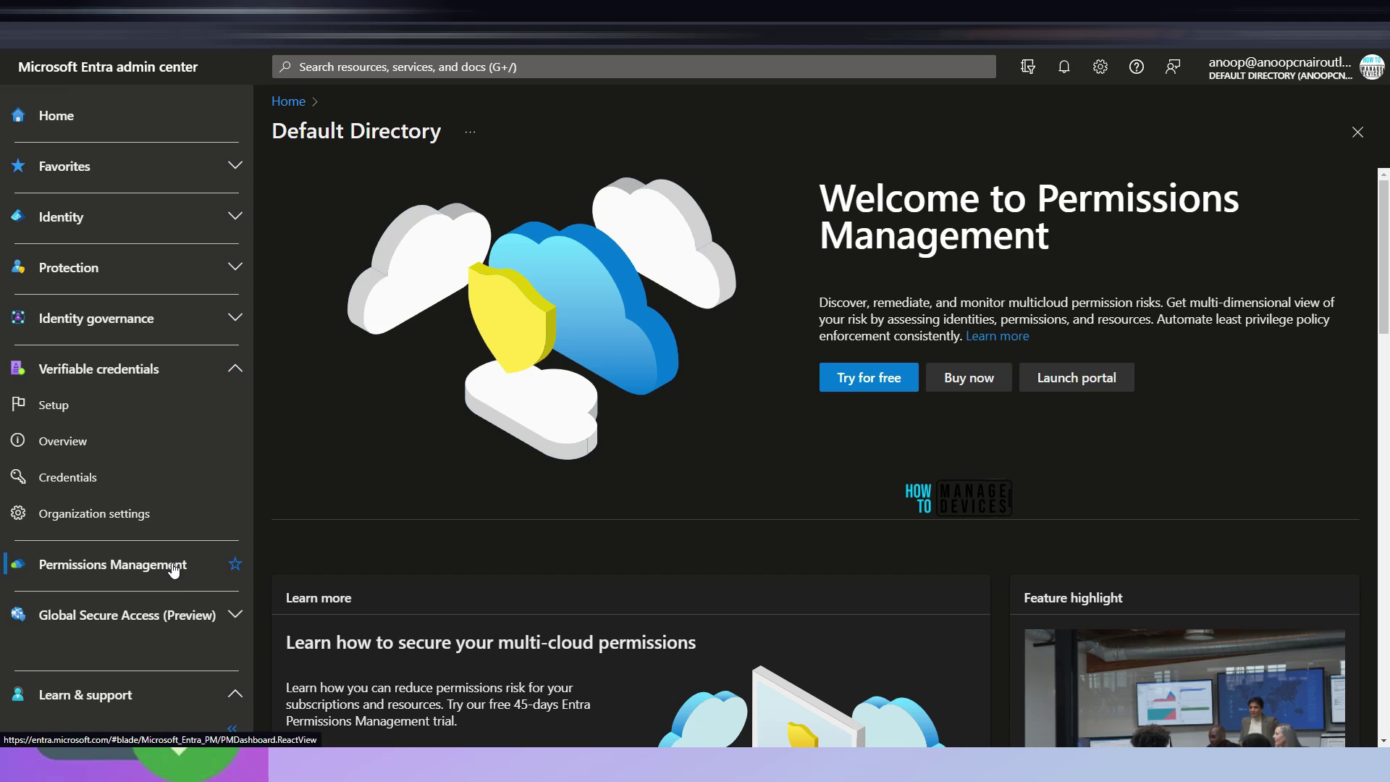
Expand Global Secure Access (Preview) and review the Internet Access and Private Access guides on its Get started page
{"action": "left_click", "coordinate": [215, 621]}
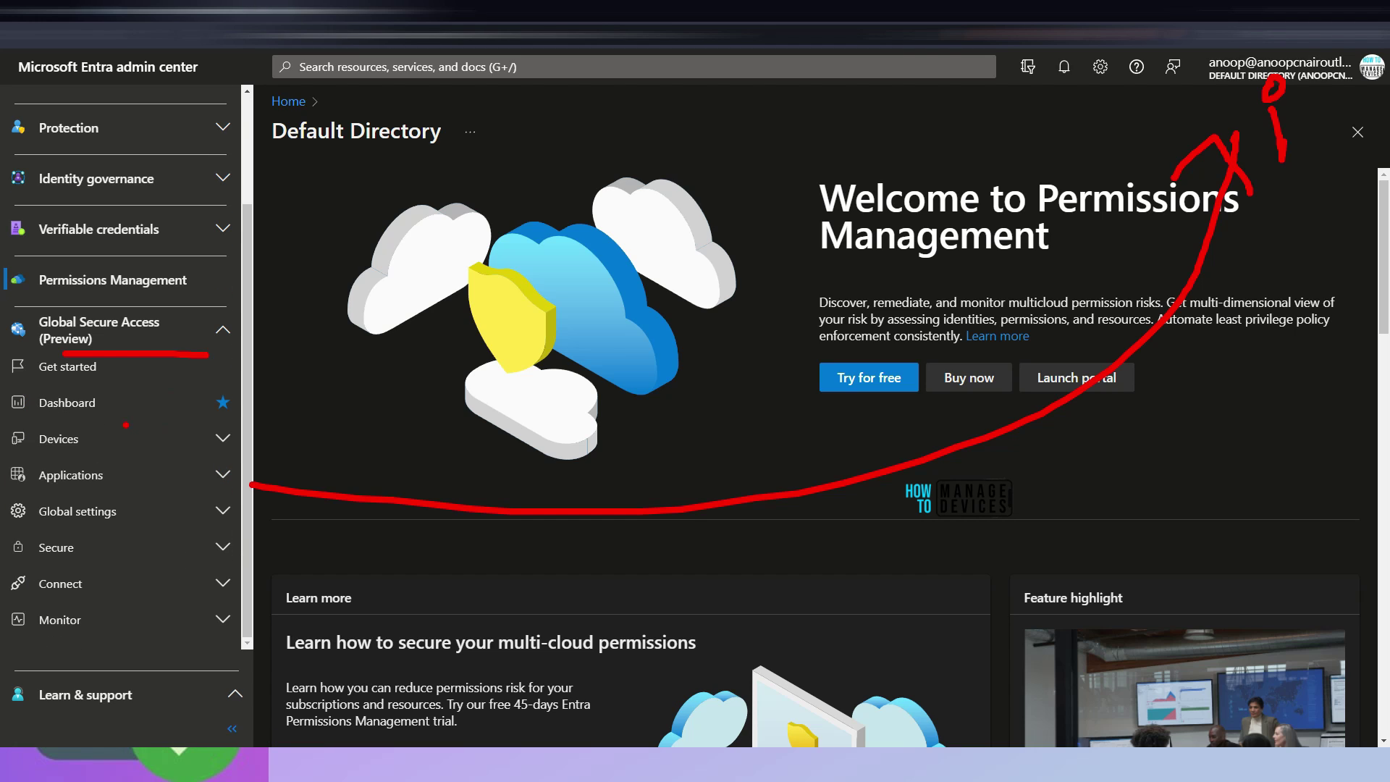
{"action": "left_click_drag", "start_coordinate": [125, 421], "coordinate": [192, 474]}
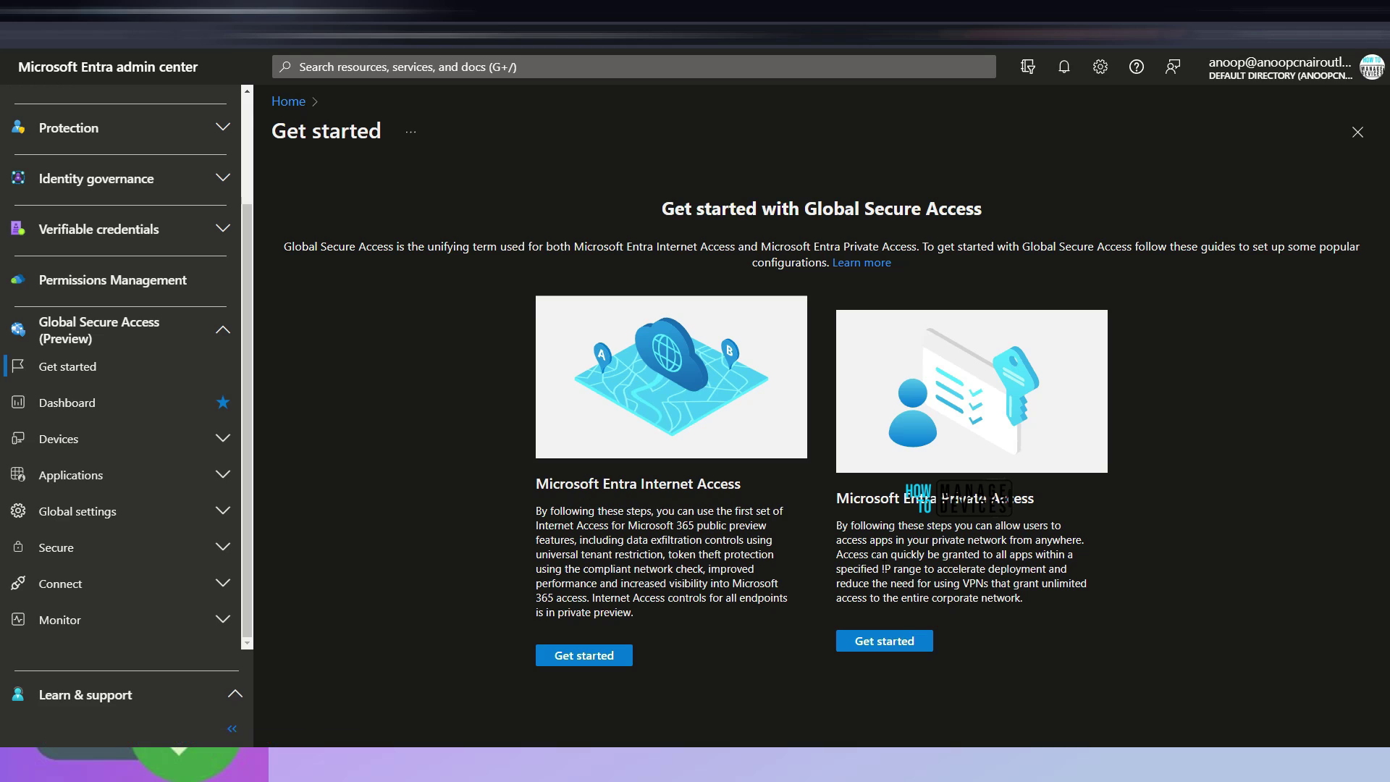
{"action": "mouse_move", "coordinate": [897, 492]}
{"action": "left_mouse_down"}
{"action": "mouse_move", "coordinate": [818, 571]}
{"action": "mouse_move", "coordinate": [1129, 481]}
{"action": "mouse_move", "coordinate": [985, 463]}
{"action": "left_mouse_up"}
{"action": "left_click_drag", "start_coordinate": [889, 518], "coordinate": [1101, 518]}
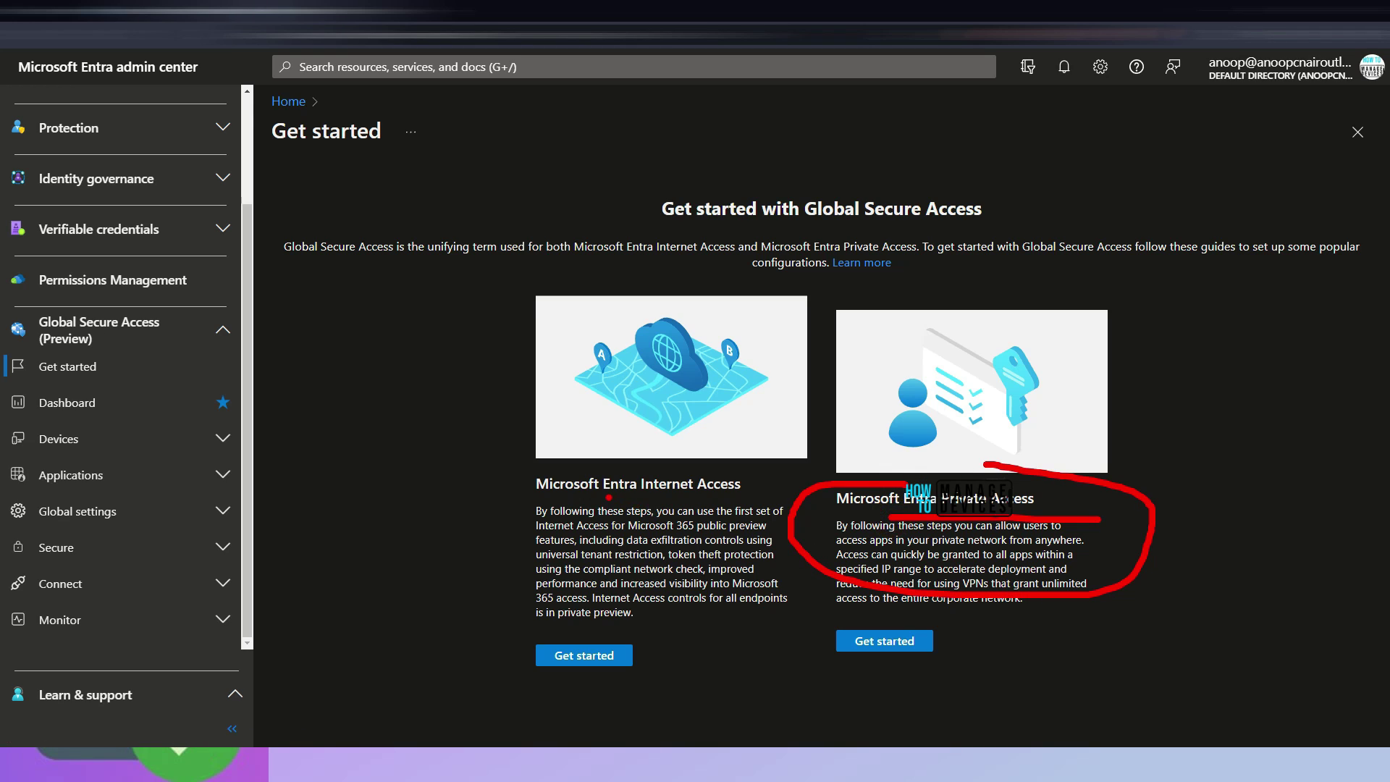
{"action": "left_click_drag", "start_coordinate": [738, 497], "coordinate": [608, 497]}
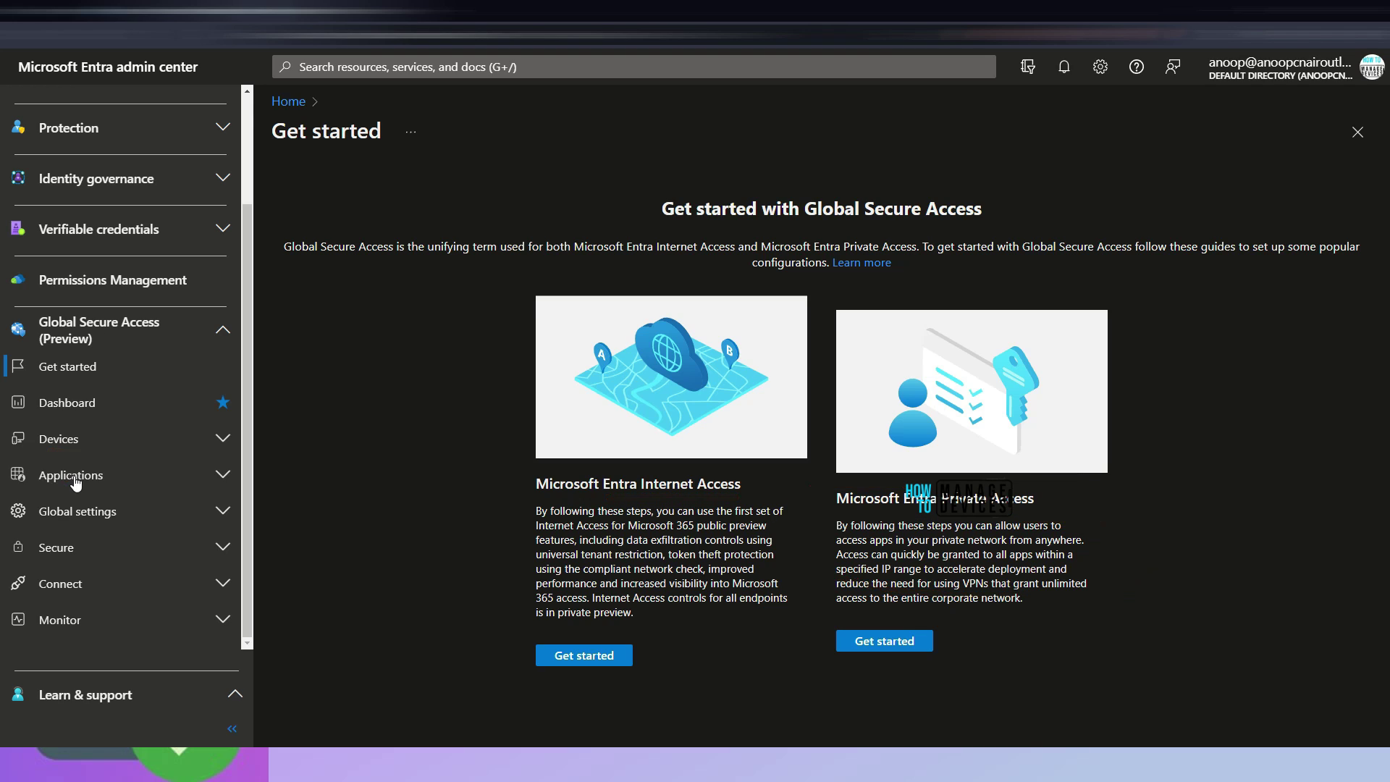
Expand Devices under Global Secure Access and view its Clients and Remote network pages
{"action": "left_click", "coordinate": [79, 450]}
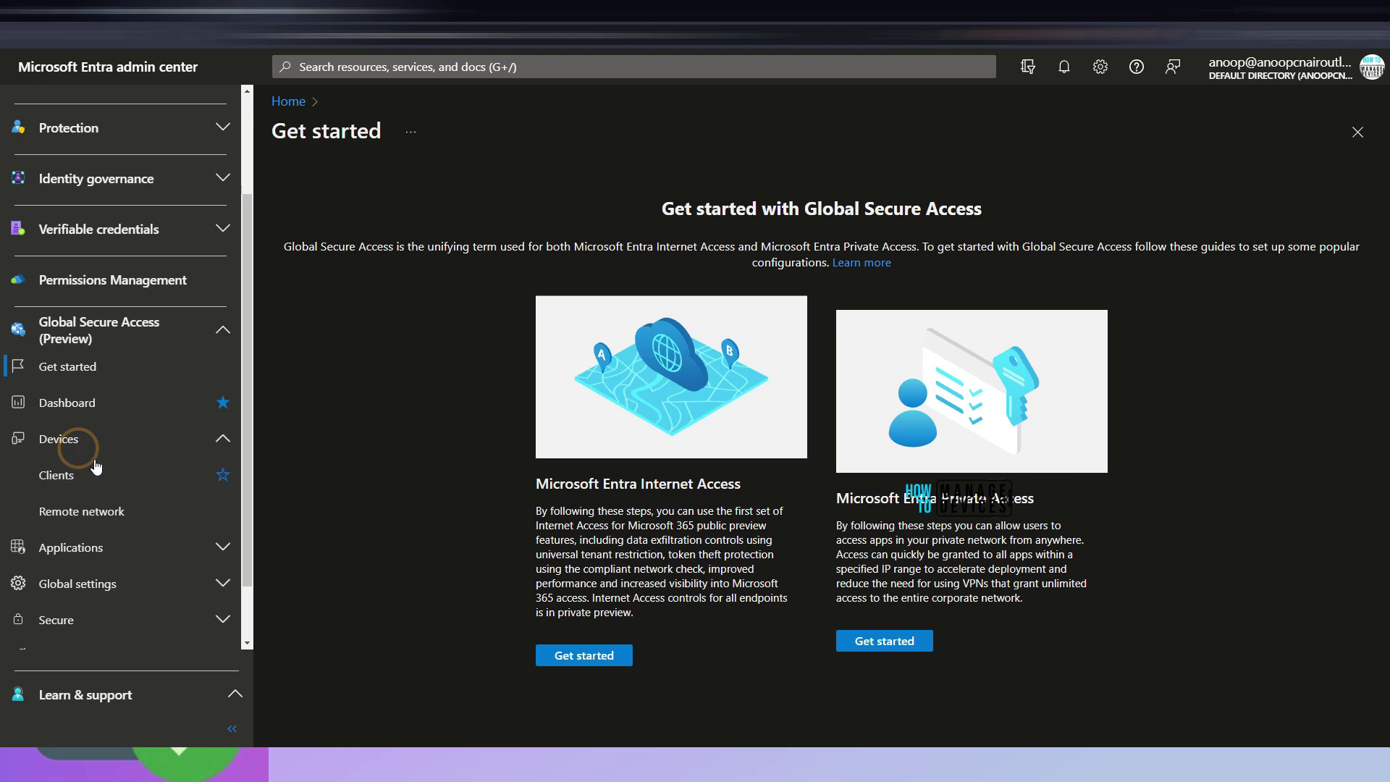
{"action": "left_click", "coordinate": [73, 476]}
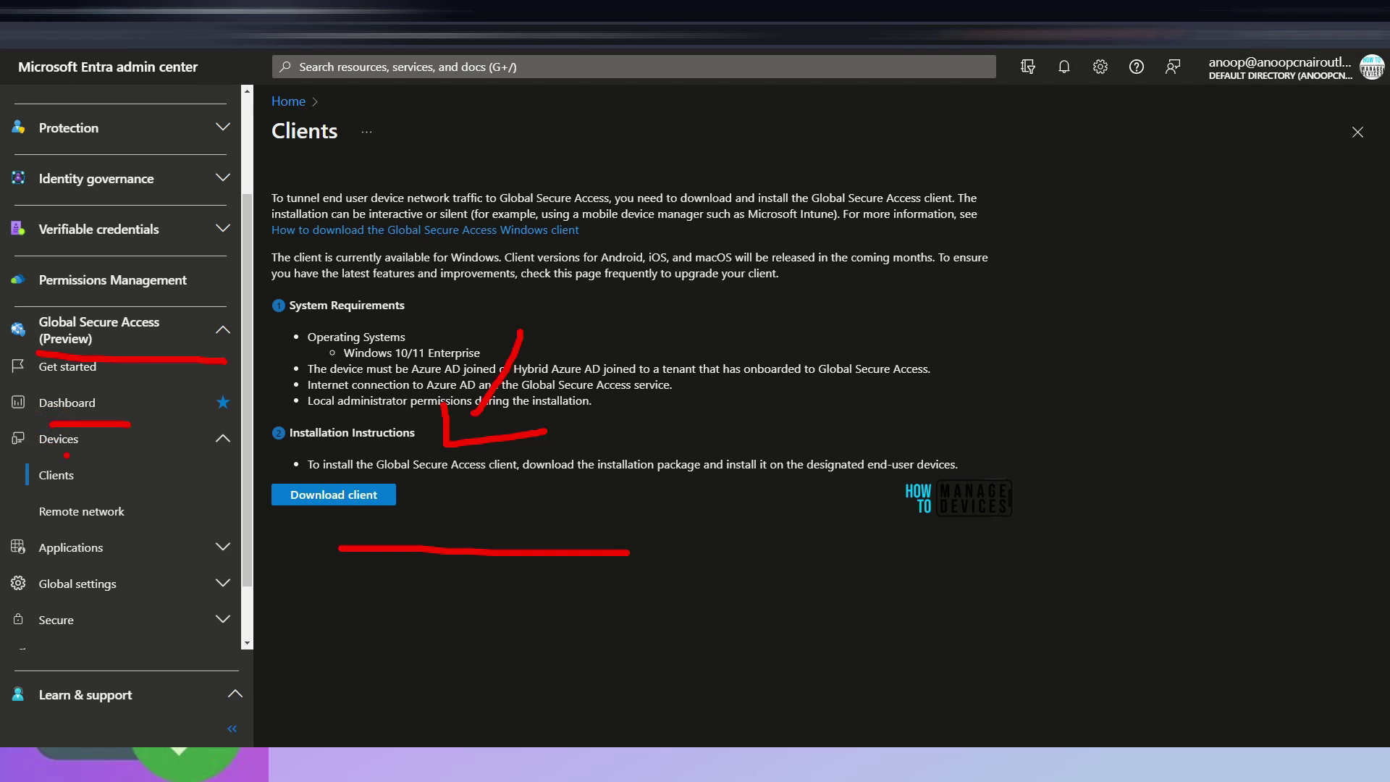
{"action": "left_click", "coordinate": [137, 511]}
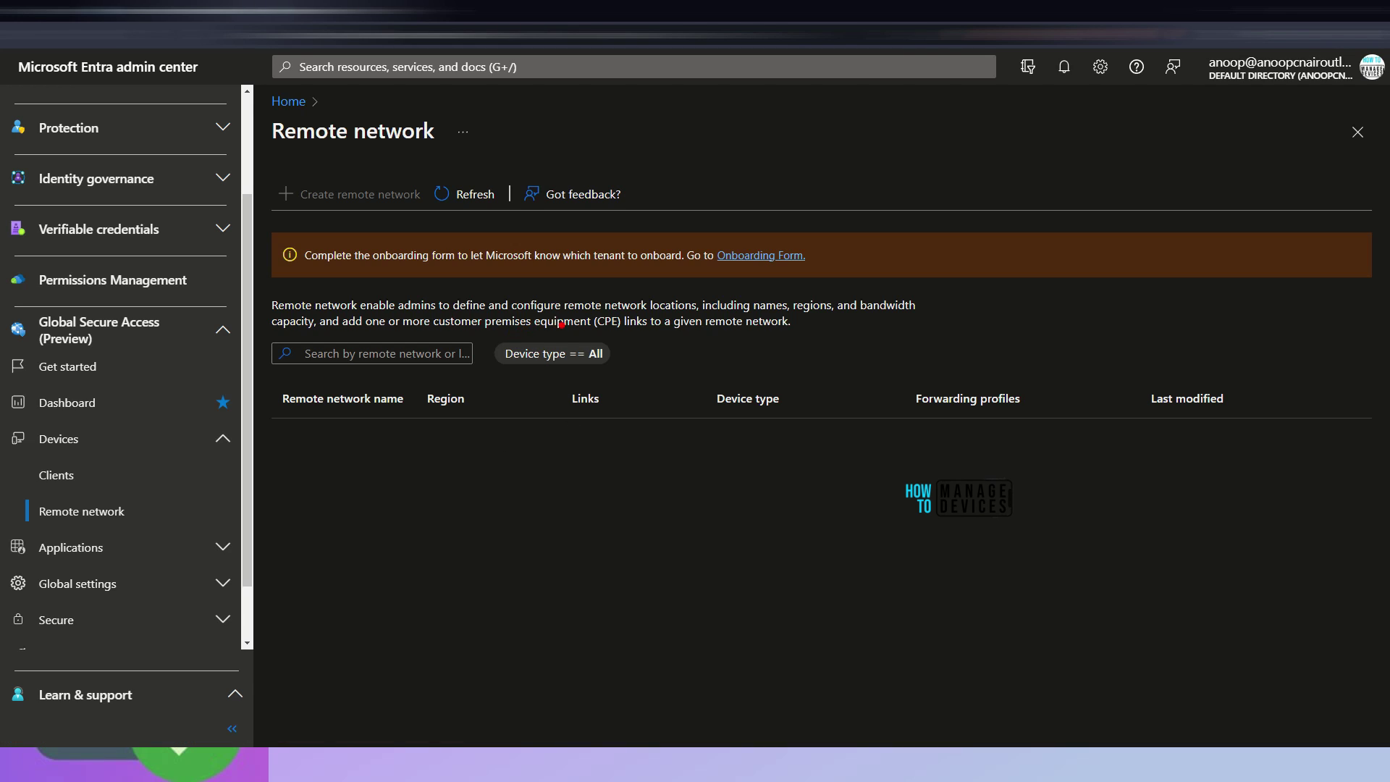
Expand Applications under Global Secure Access and view the Quick Access and Enterprise applications pages
{"action": "left_click", "coordinate": [123, 550]}
{"action": "left_click", "coordinate": [103, 443]}
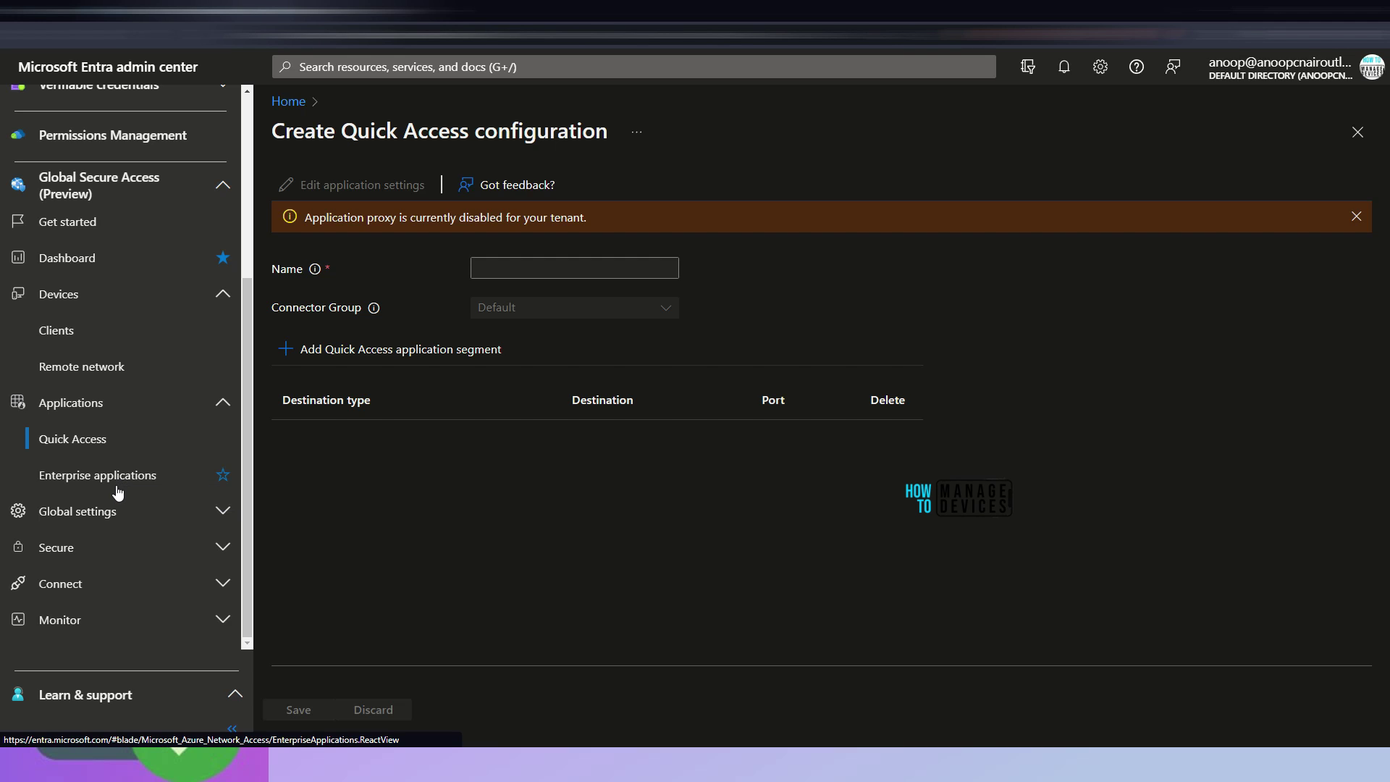
{"action": "left_click", "coordinate": [97, 480]}
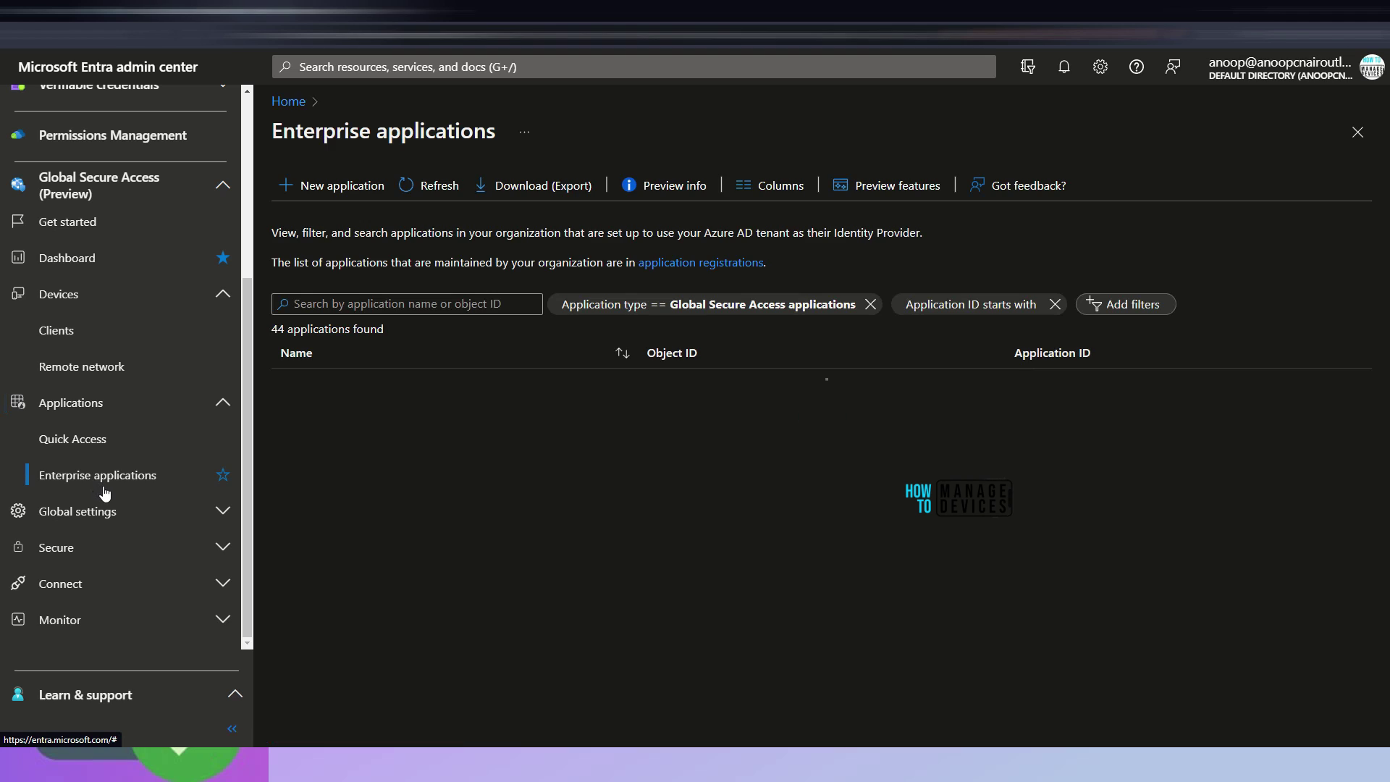
Expand Global settings under Global Secure Access and view the Session management page
{"action": "left_click", "coordinate": [112, 510]}
{"action": "scroll", "coordinate": [174, 521], "scroll_direction": "down", "scroll_amount": 1}
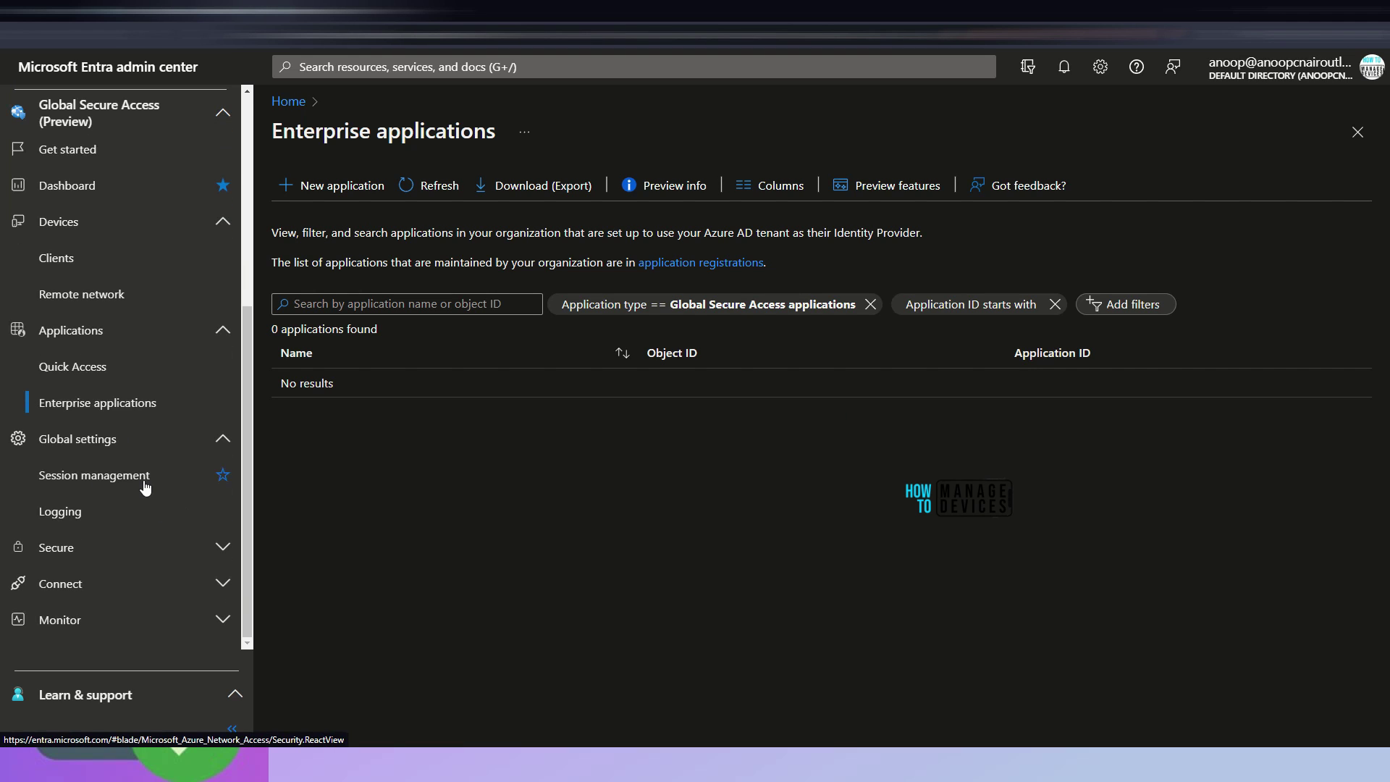
{"action": "left_click", "coordinate": [140, 474]}
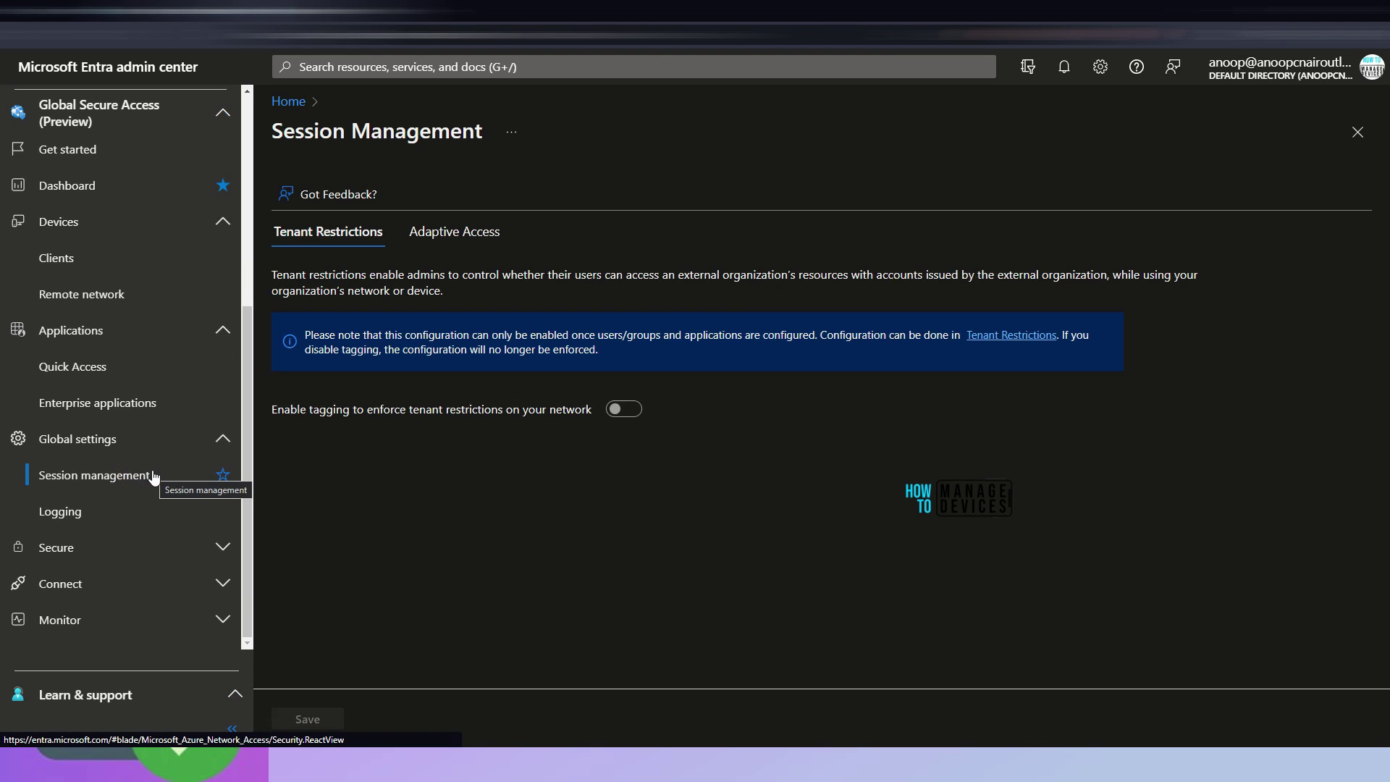
{"action": "left_click", "coordinate": [108, 509]}
{"action": "left_click", "coordinate": [94, 475]}
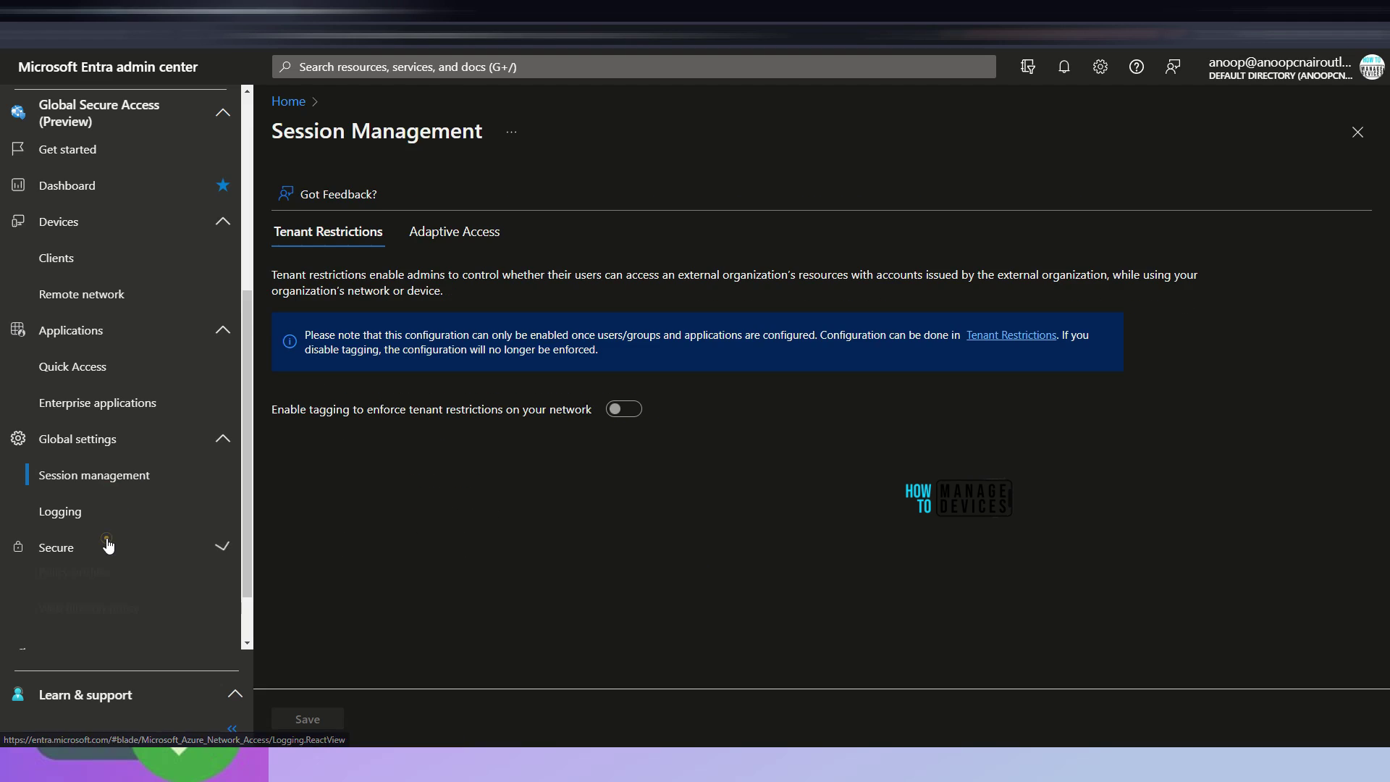
Expand Secure under Global Secure Access and view its Policy profiles and Web filtering policy pages
{"action": "left_click", "coordinate": [106, 541]}
{"action": "scroll", "coordinate": [148, 547], "scroll_direction": "down", "scroll_amount": 1}
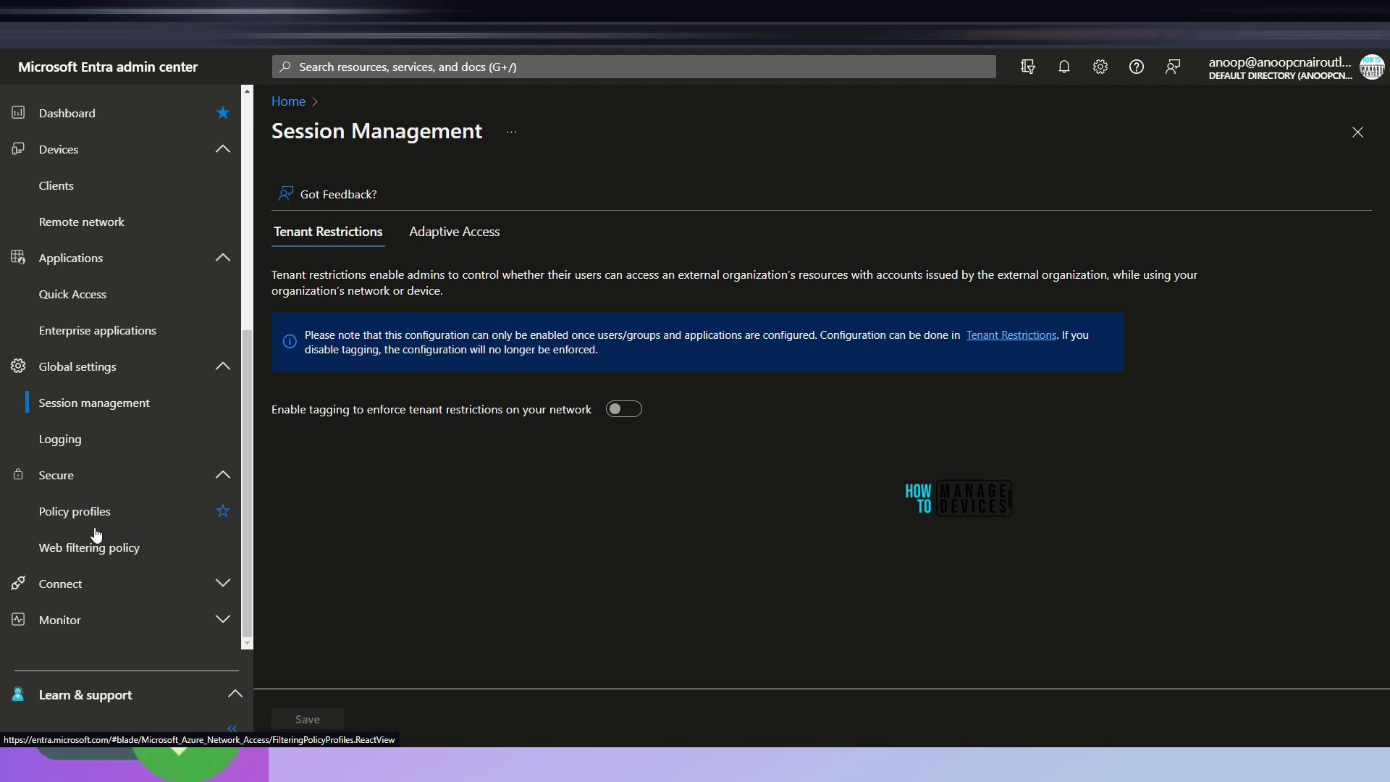
{"action": "mouse_move", "coordinate": [58, 531]}
{"action": "left_mouse_down"}
{"action": "mouse_move", "coordinate": [165, 505]}
{"action": "mouse_move", "coordinate": [2, 501]}
{"action": "left_mouse_up"}
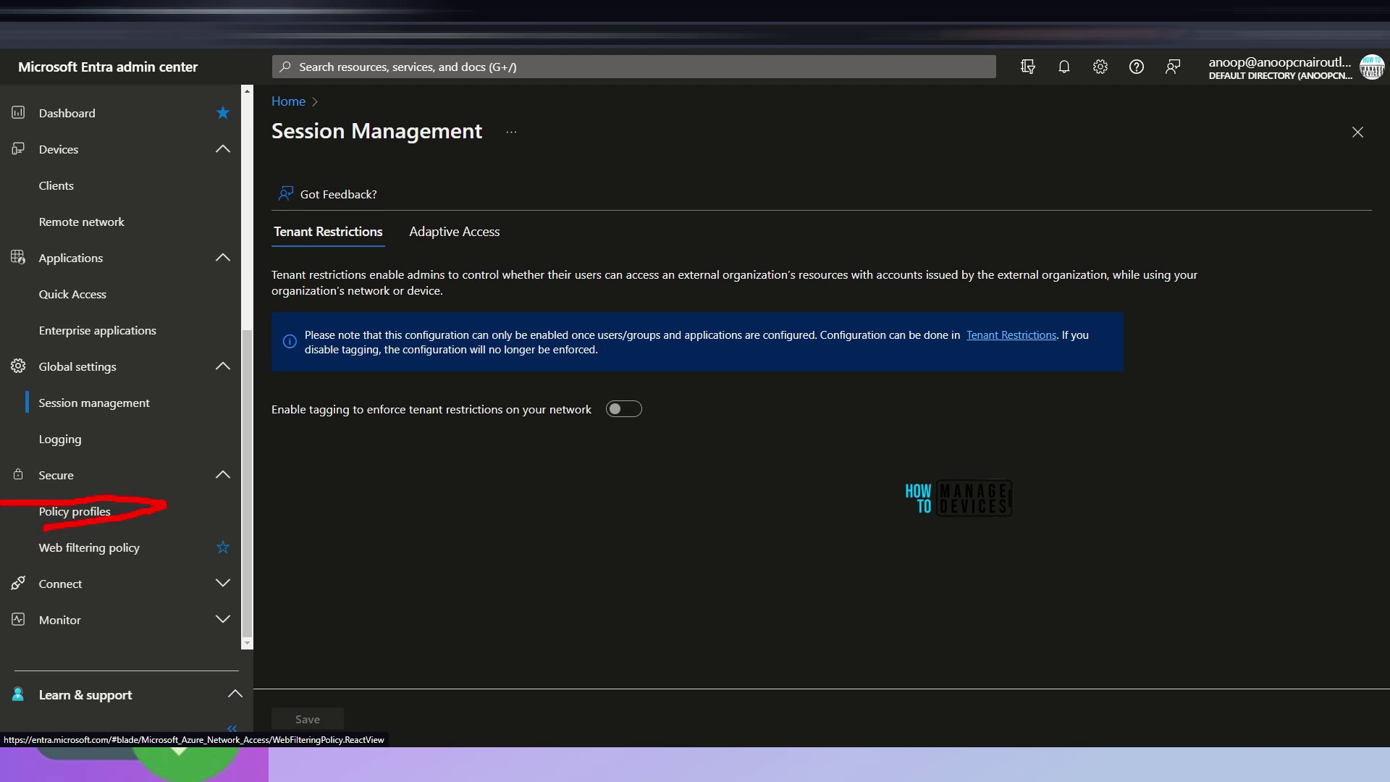
{"action": "left_click_drag", "start_coordinate": [143, 561], "coordinate": [33, 566]}
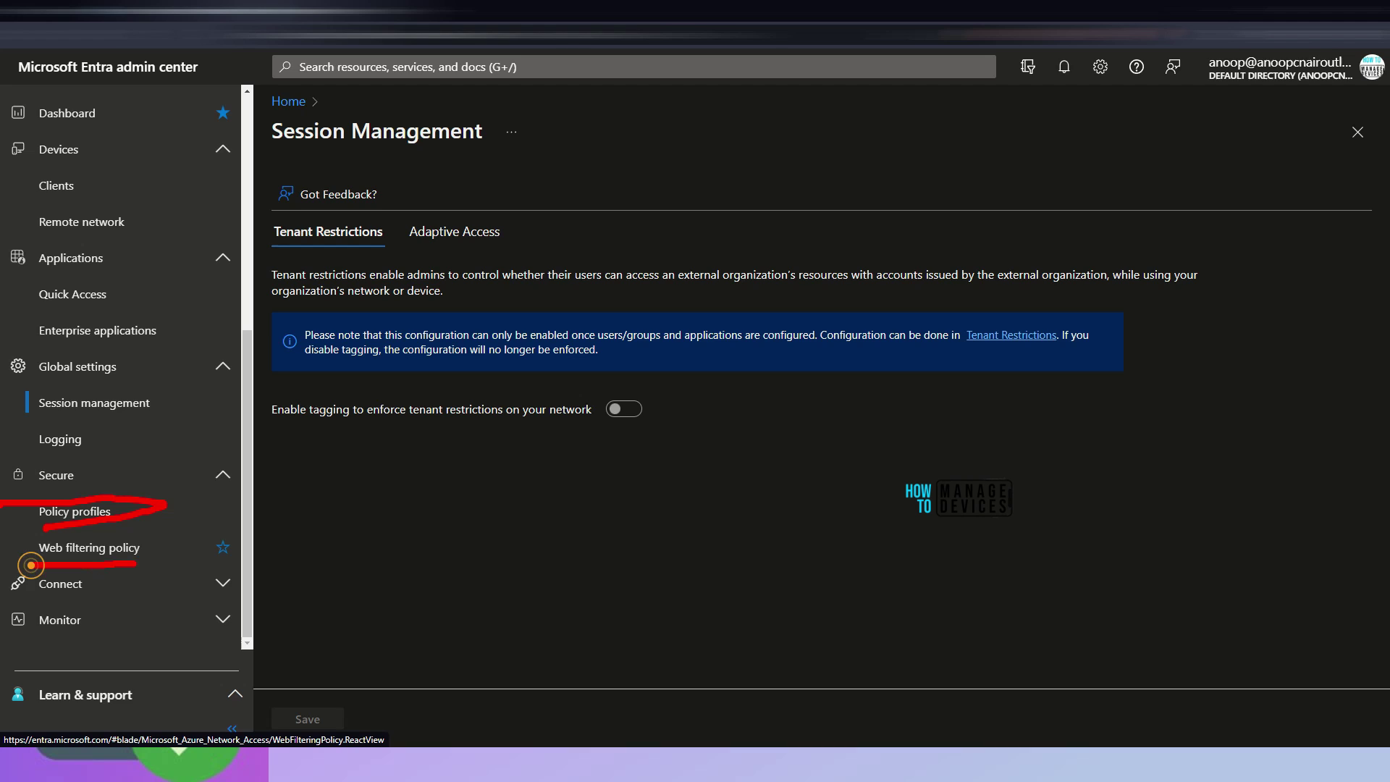
{"action": "left_click", "coordinate": [102, 515]}
{"action": "left_click", "coordinate": [109, 550]}
Expand Connect under Global Secure Access to view its Traffic forwarding and Connectors entries
{"action": "left_click", "coordinate": [194, 575]}
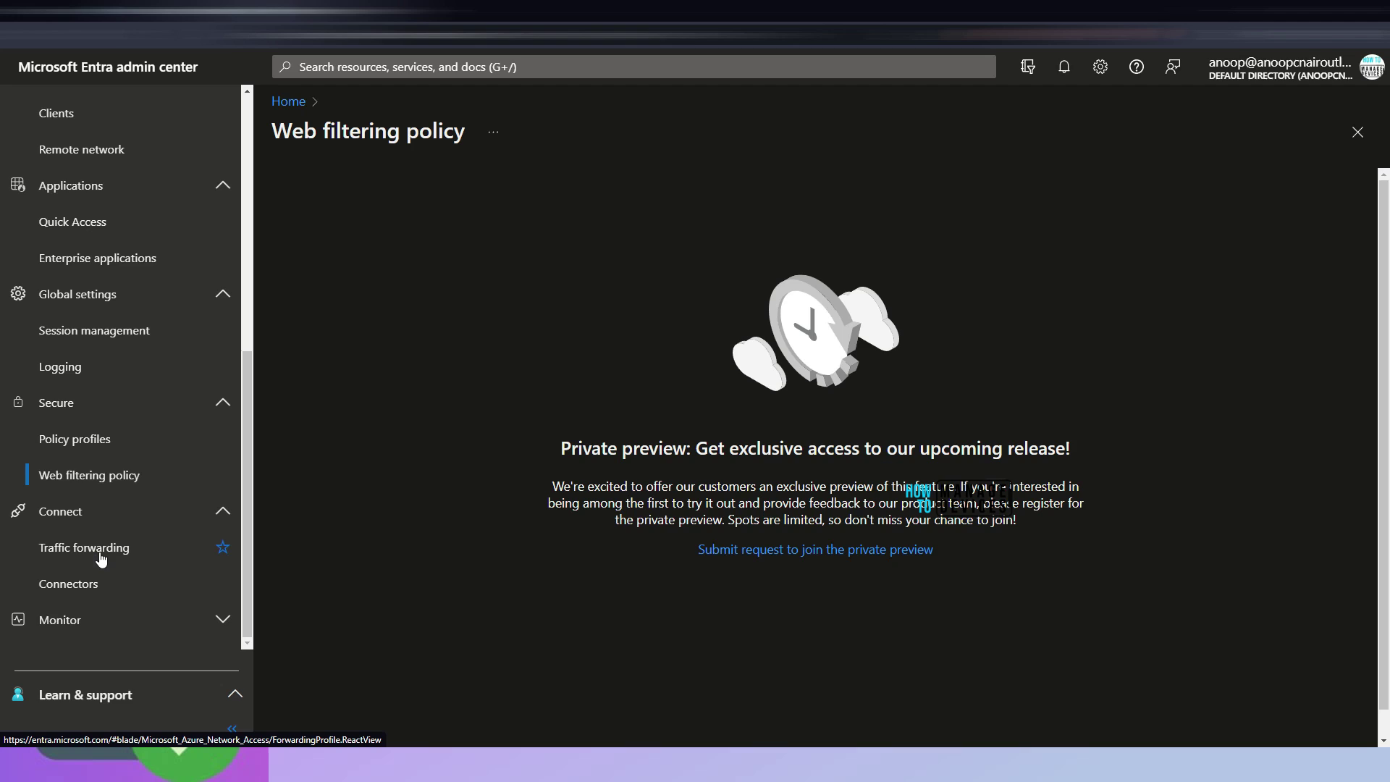
{"action": "left_click_drag", "start_coordinate": [27, 521], "coordinate": [110, 530]}
{"action": "left_click_drag", "start_coordinate": [36, 570], "coordinate": [180, 570]}
{"action": "left_click_drag", "start_coordinate": [54, 598], "coordinate": [91, 599]}
{"action": "key", "text": "Escape"}
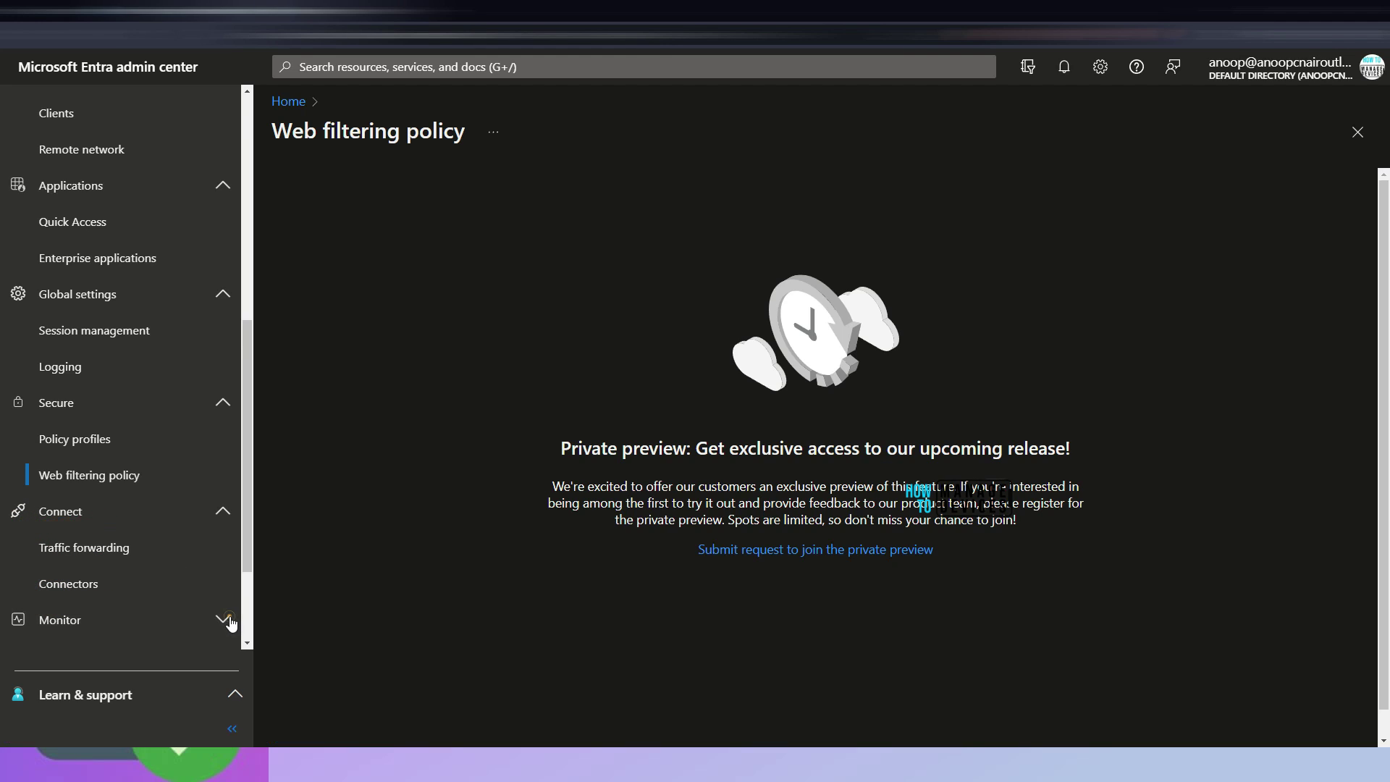
Expand Monitor under Global Secure Access and view its Audit logs, Traffic logs and Enriched M365 Logs pages
{"action": "left_click", "coordinate": [223, 619]}
{"action": "scroll", "coordinate": [147, 630], "scroll_direction": "down", "scroll_amount": 2}
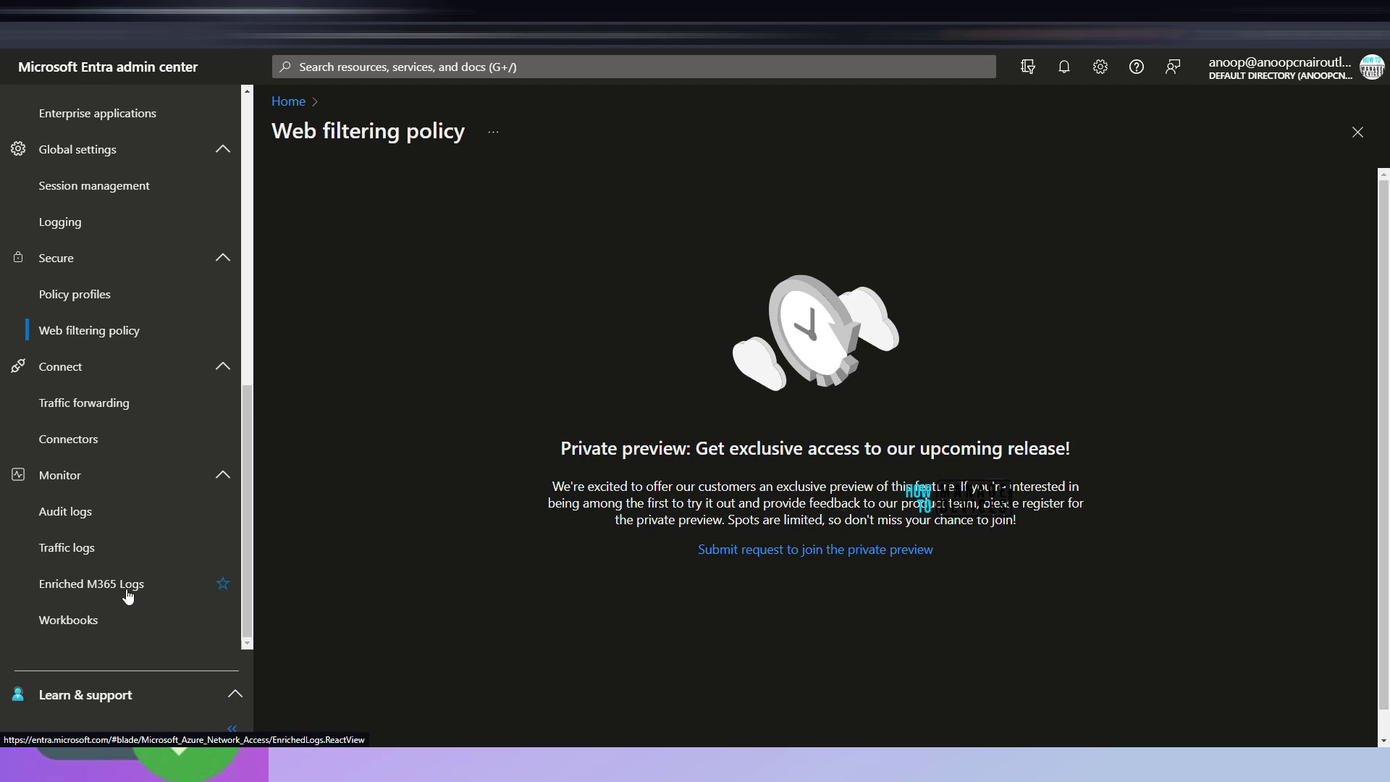
{"action": "left_click", "coordinate": [86, 516]}
{"action": "left_click", "coordinate": [72, 549]}
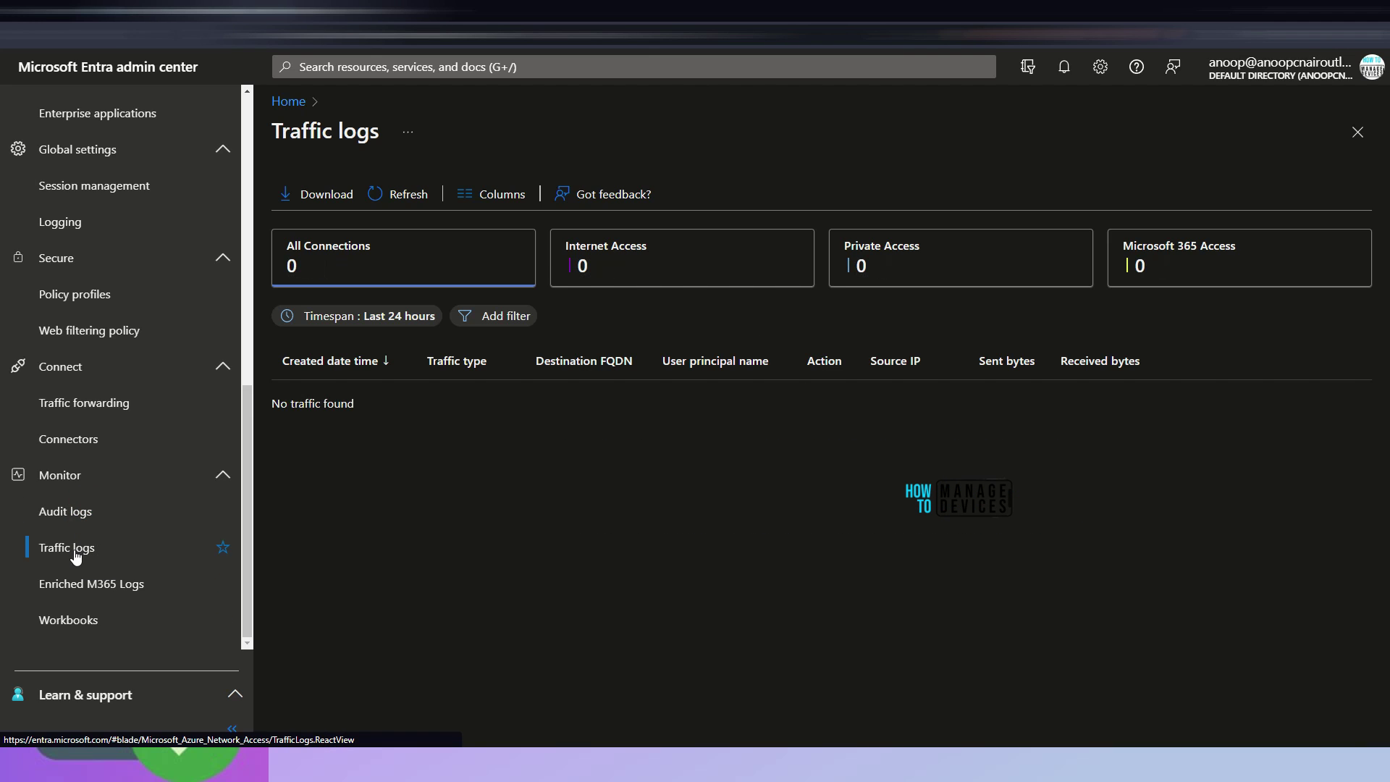
{"action": "left_click", "coordinate": [109, 587]}
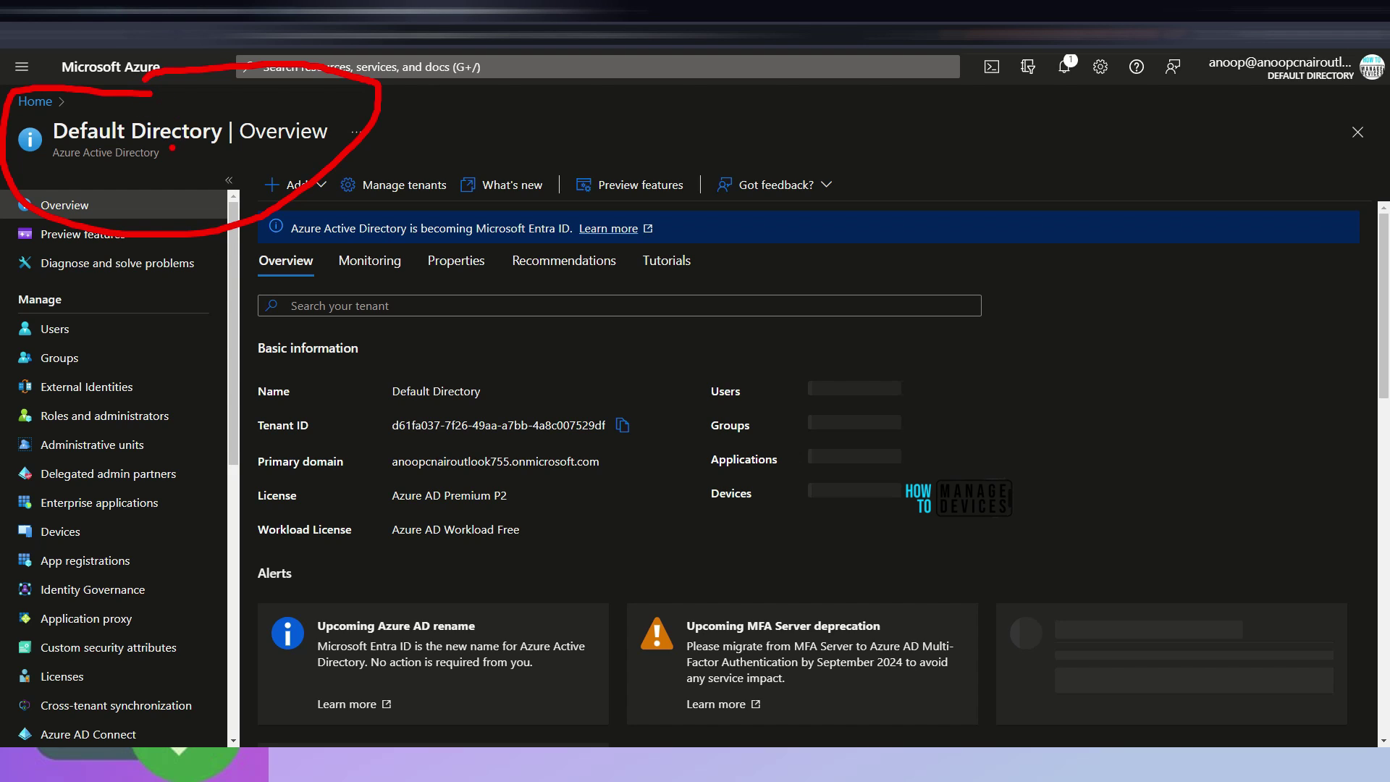
{"action": "left_click_drag", "start_coordinate": [172, 148], "coordinate": [317, 150]}
{"action": "left_click_drag", "start_coordinate": [181, 333], "coordinate": [181, 482]}
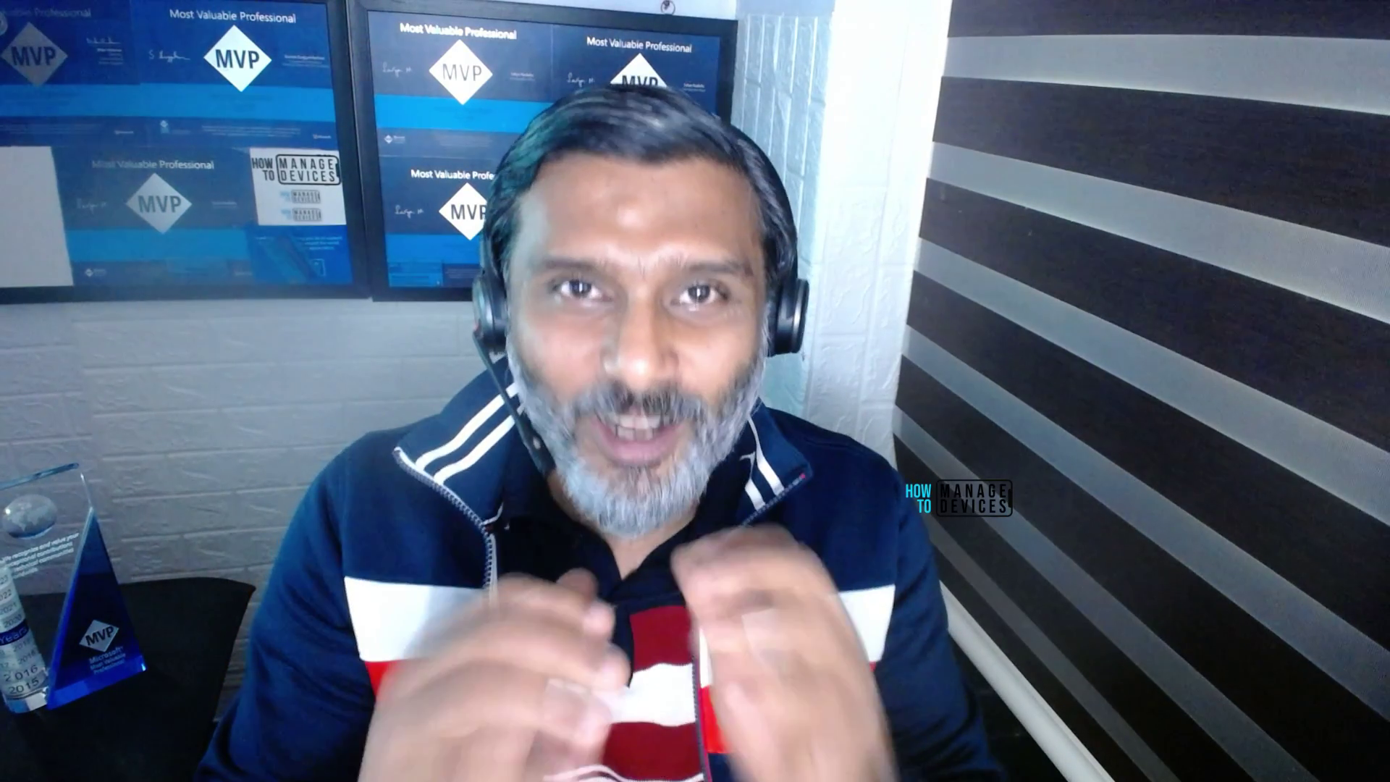